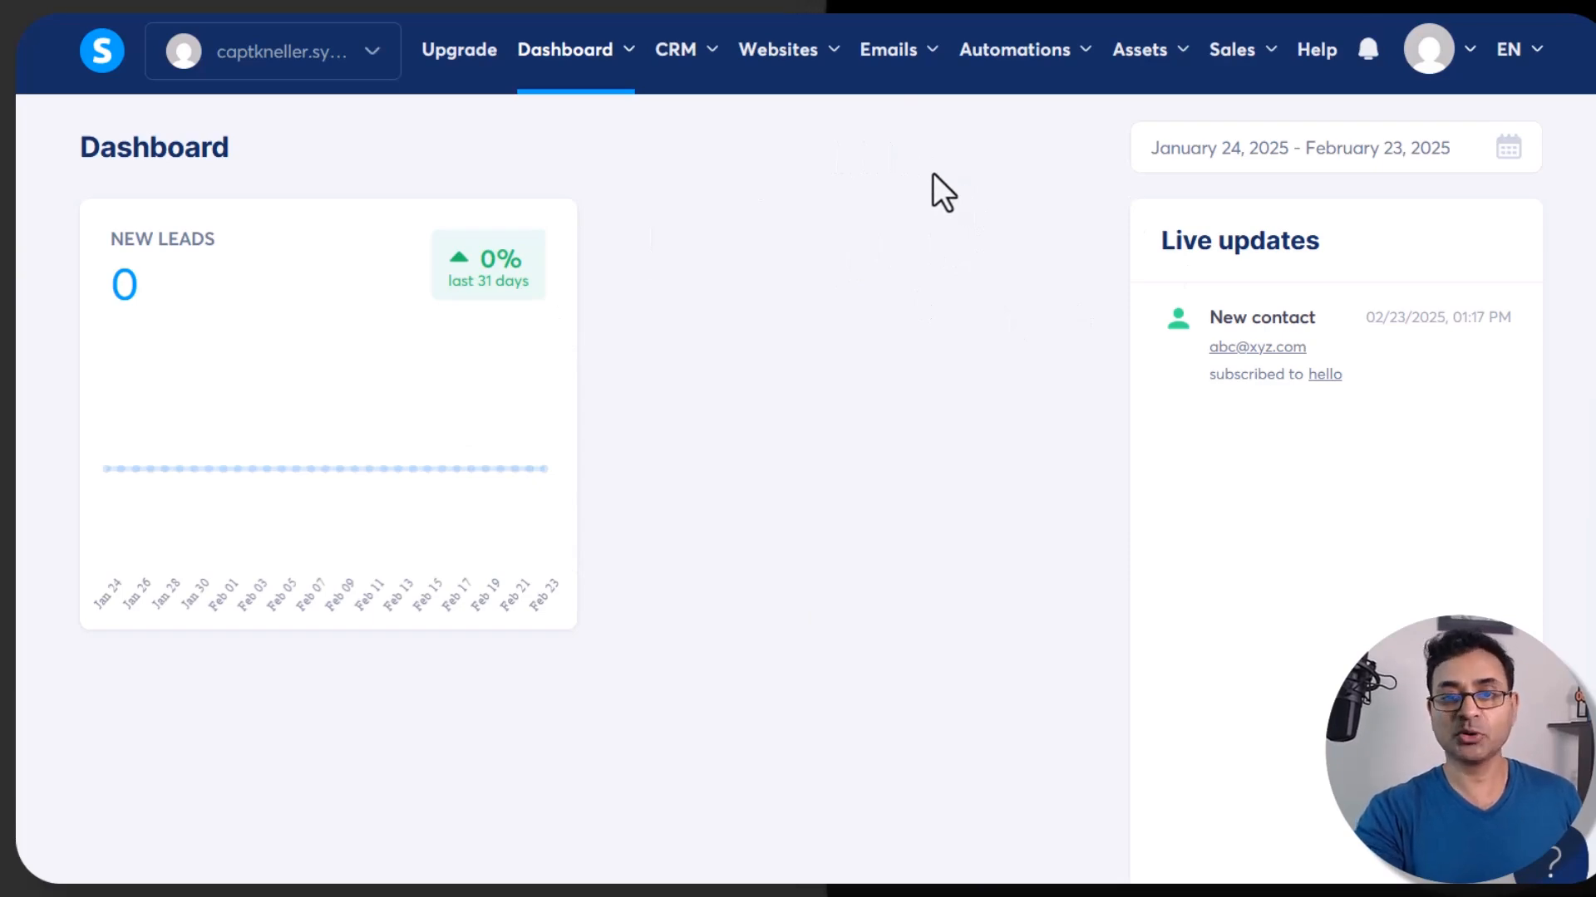
Step: Create a sales funnel named "test" with the goal Build an audience
{"action": "mouse_move", "coordinate": [806, 64]}
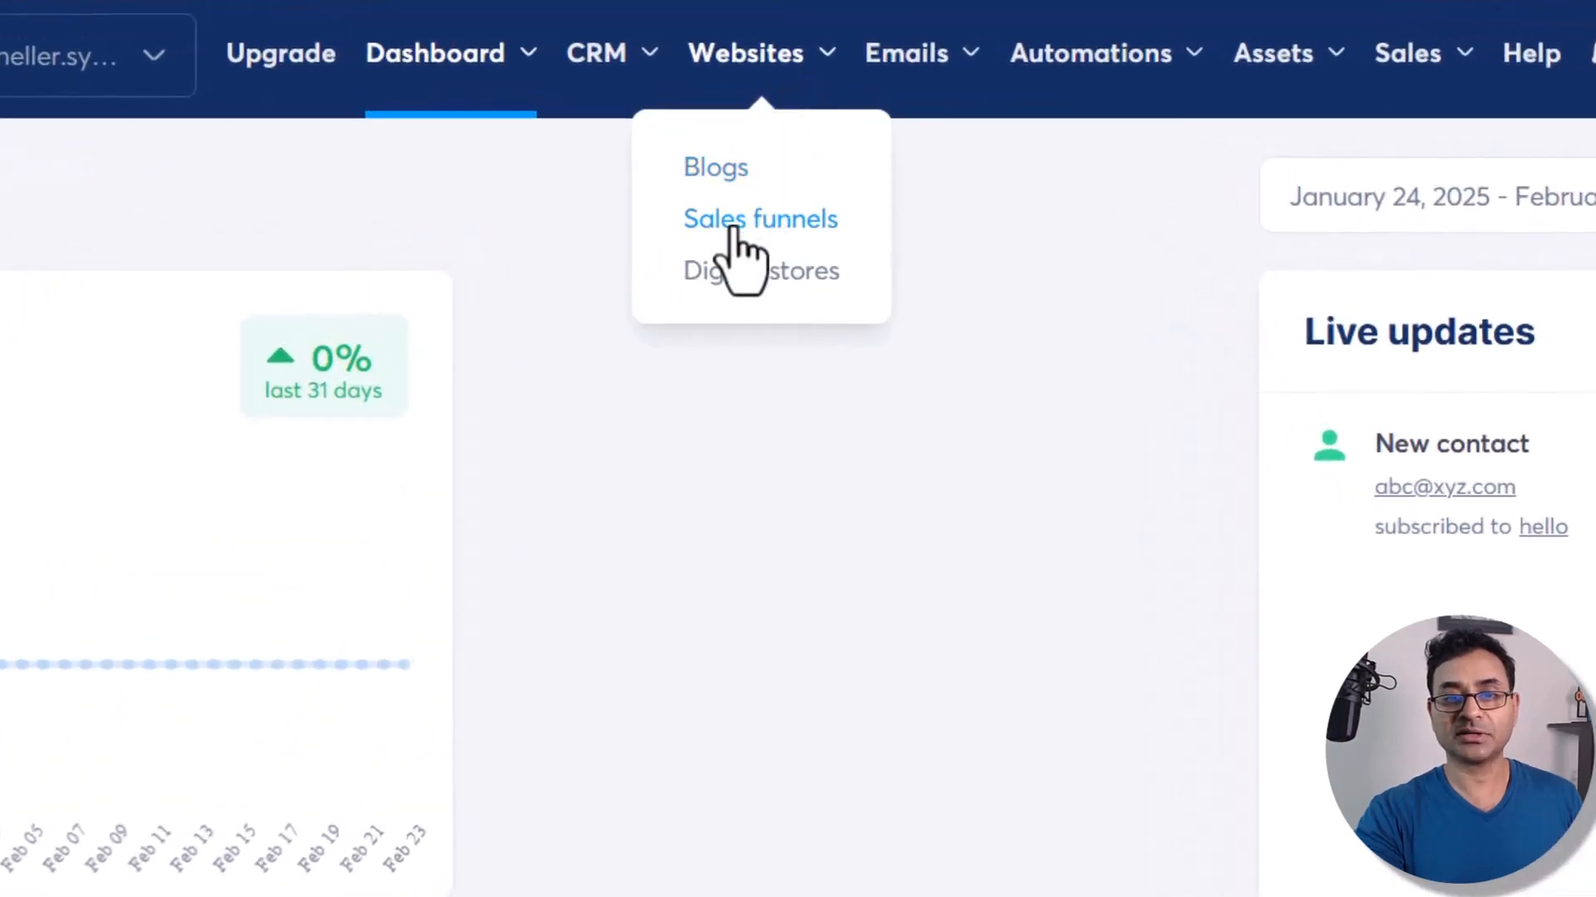
{"action": "left_click", "coordinate": [731, 228]}
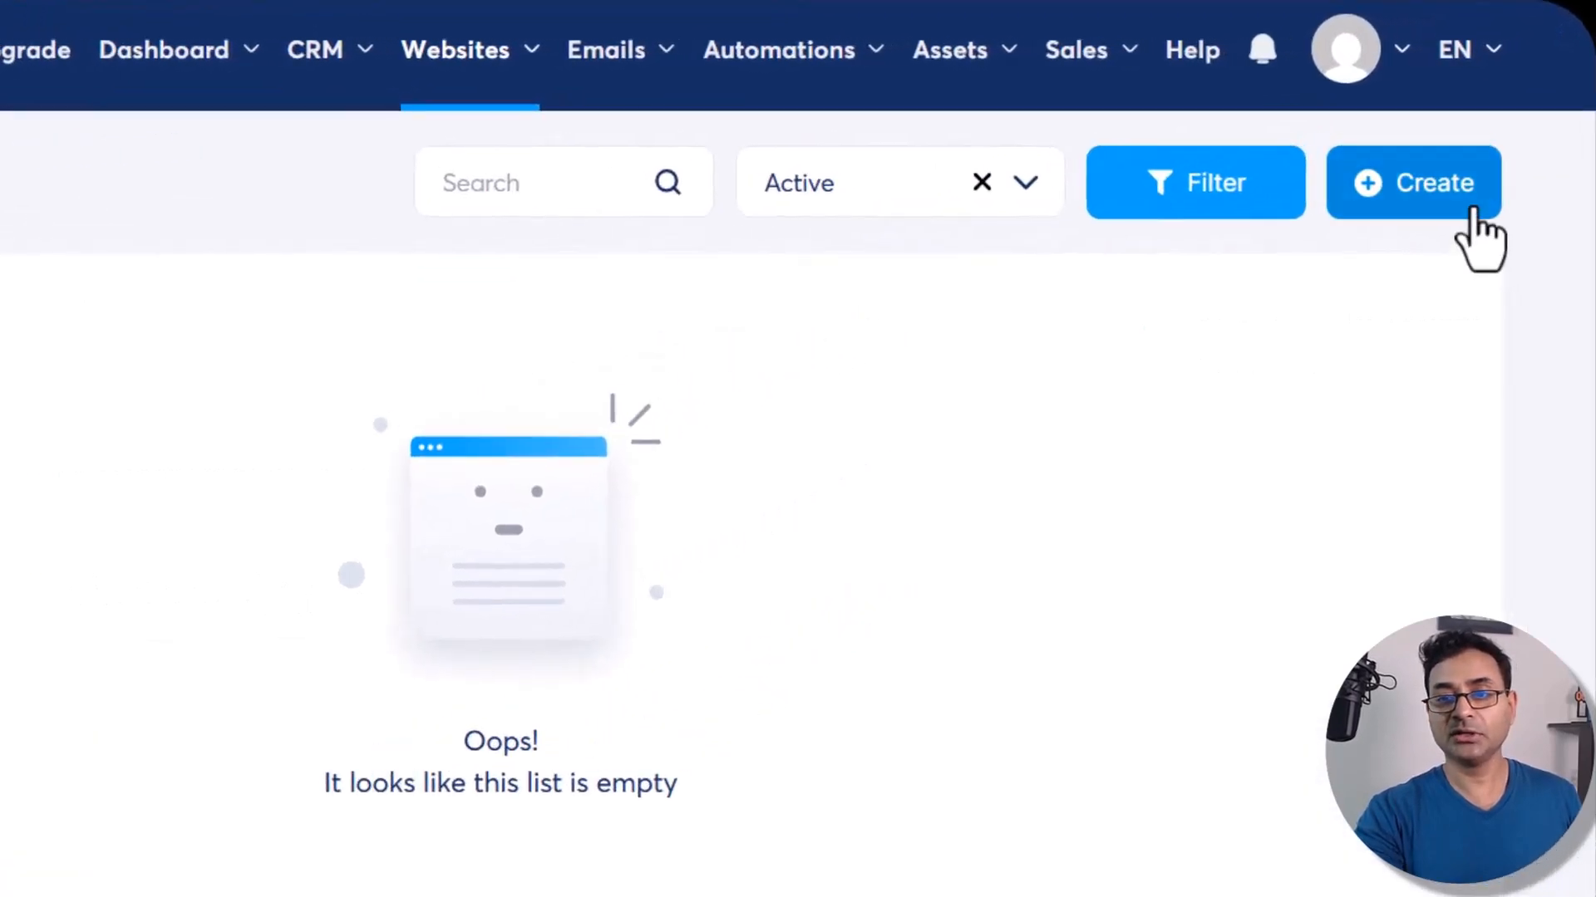
{"action": "left_click", "coordinate": [1484, 193]}
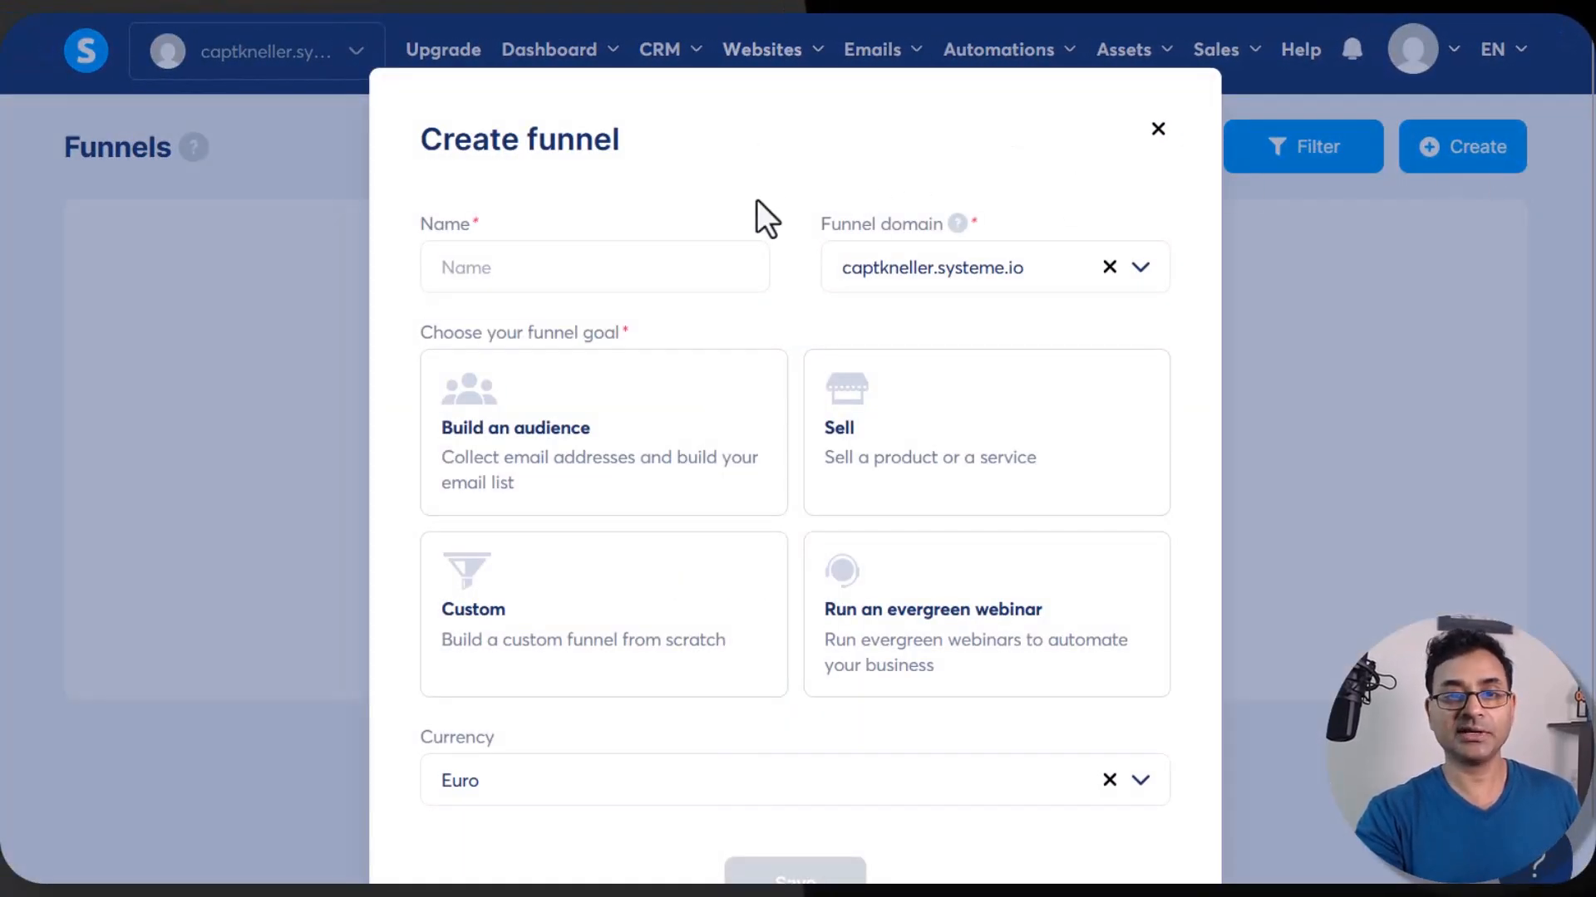
{"action": "left_click", "coordinate": [678, 281]}
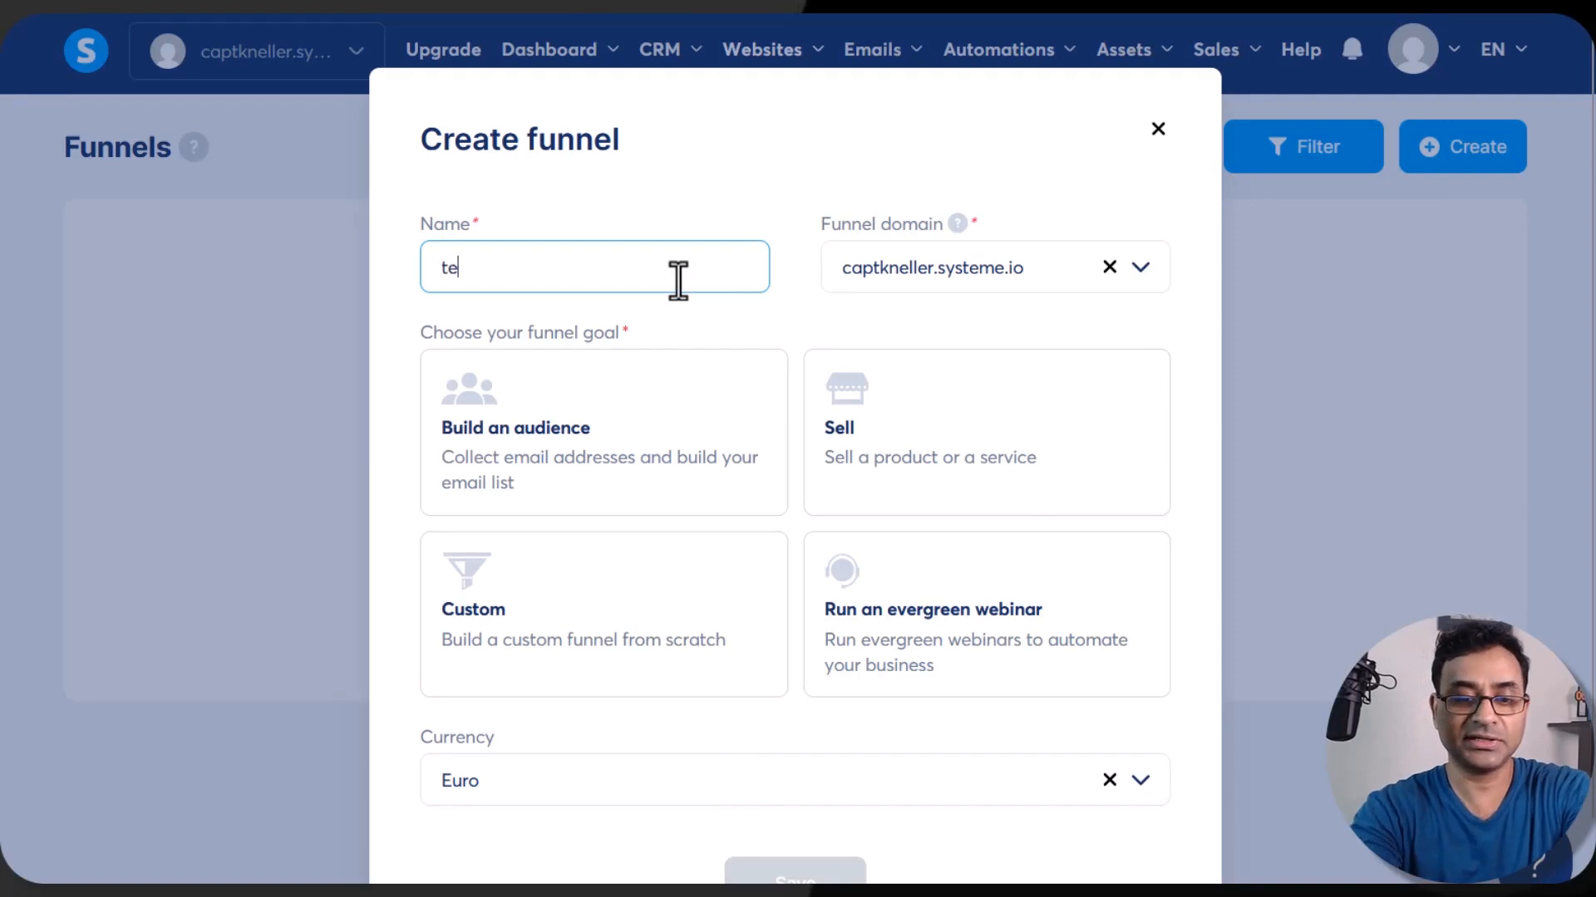
{"action": "type", "text": "test"}
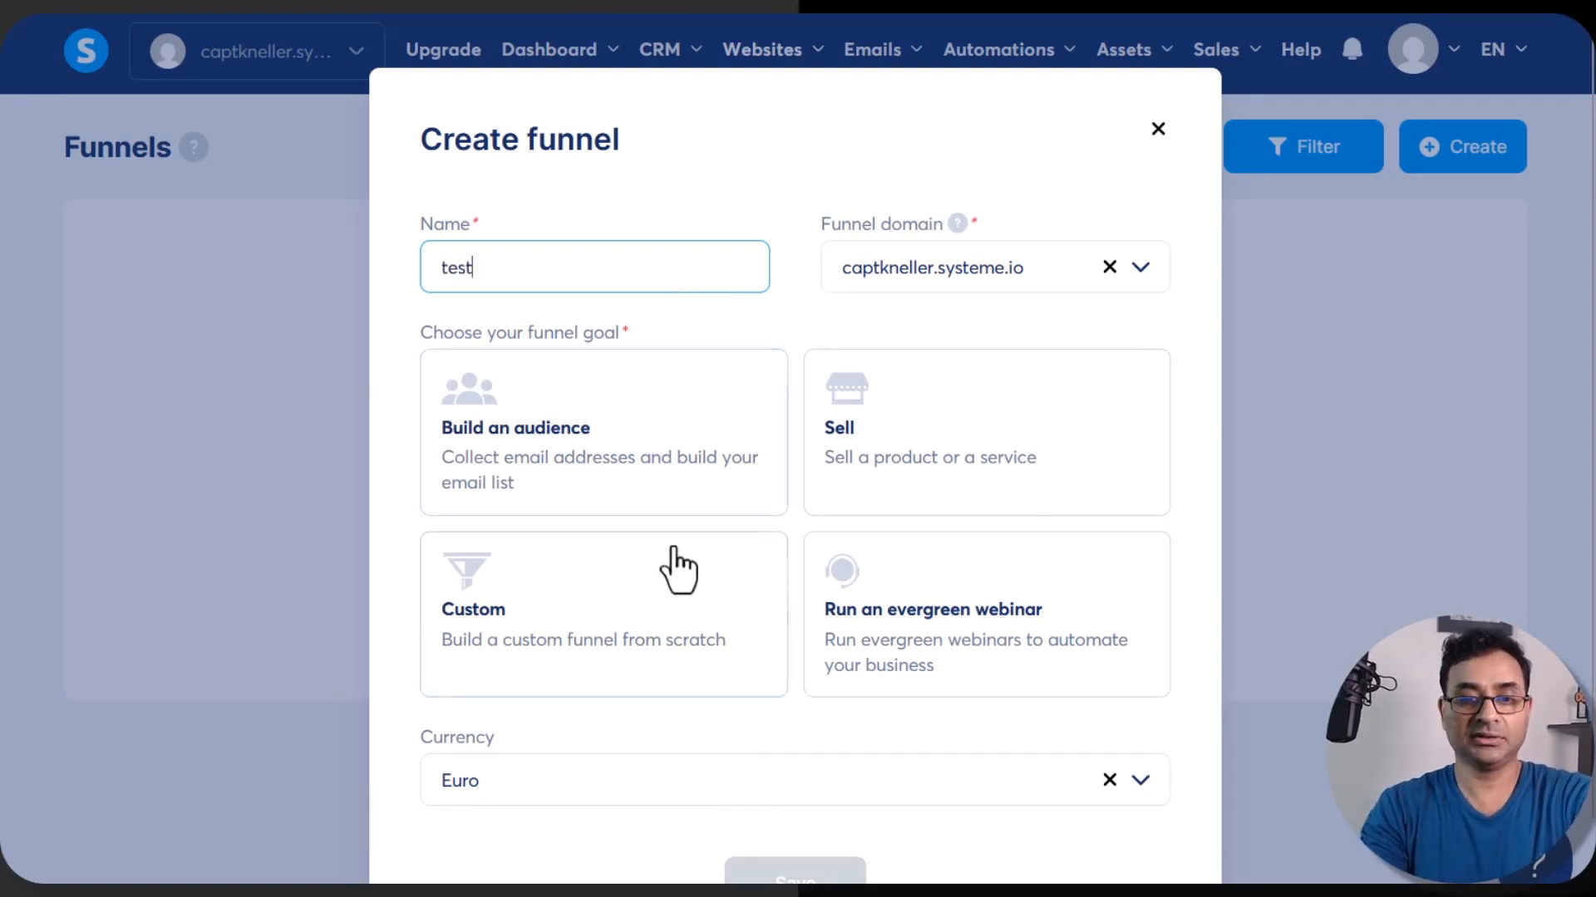
{"action": "left_click", "coordinate": [621, 422]}
{"action": "scroll", "coordinate": [864, 695], "scroll_direction": "down", "scroll_amount": 2}
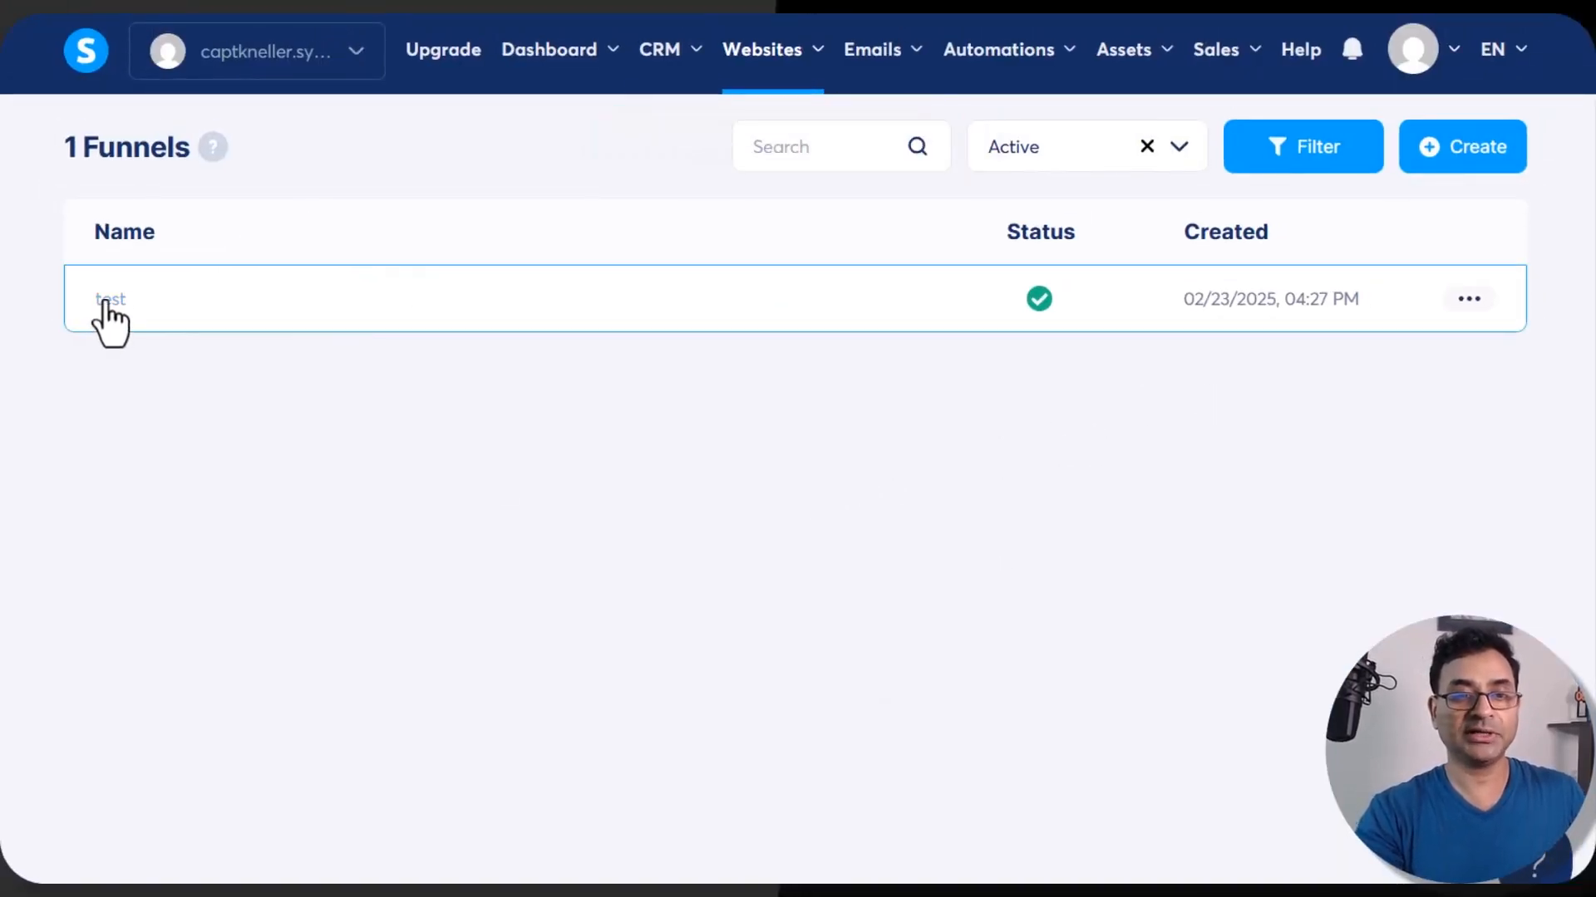
Step: Open the test funnel and apply the "Unlock creativity with our classes" template to its squeeze page
{"action": "left_click", "coordinate": [108, 301]}
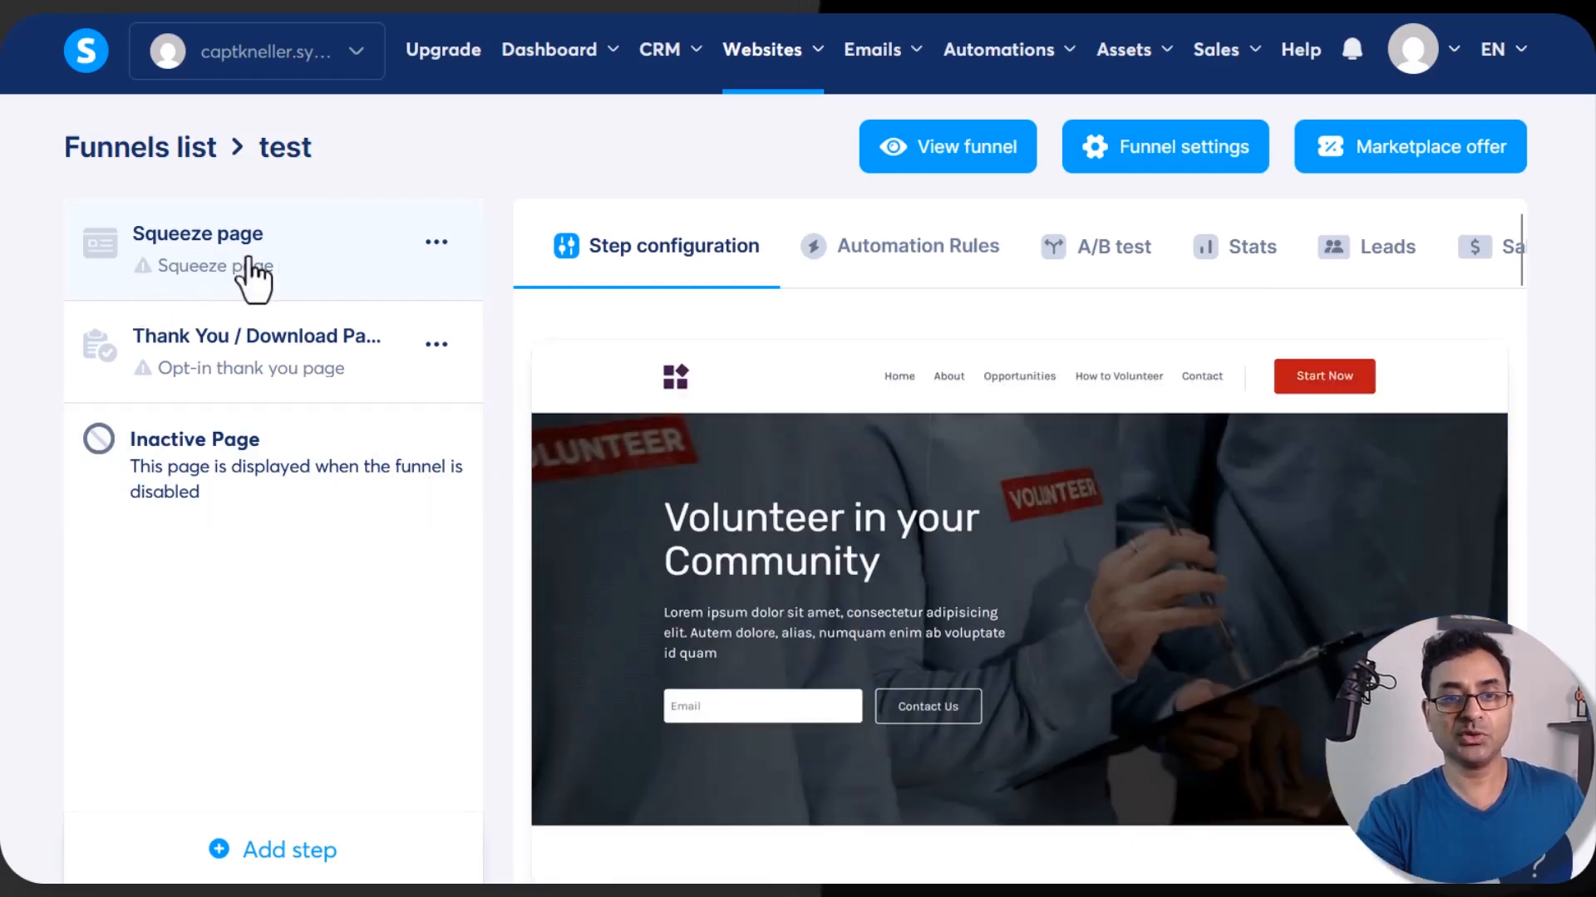
{"action": "scroll", "coordinate": [906, 519], "scroll_direction": "down", "scroll_amount": 10}
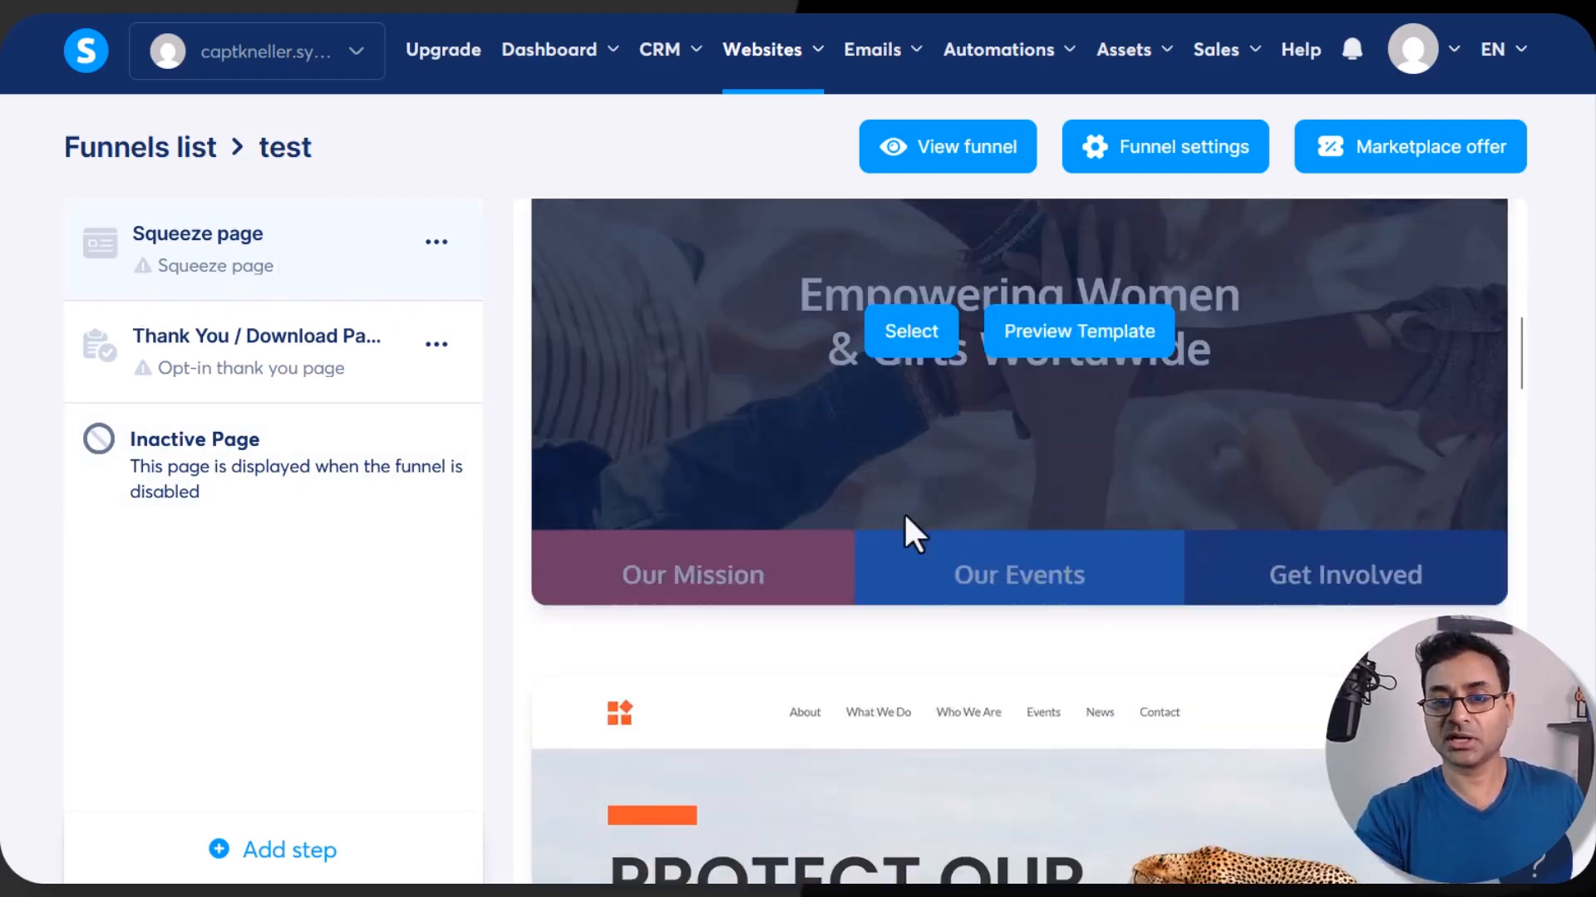
{"action": "scroll", "coordinate": [906, 511], "scroll_direction": "down", "scroll_amount": 15}
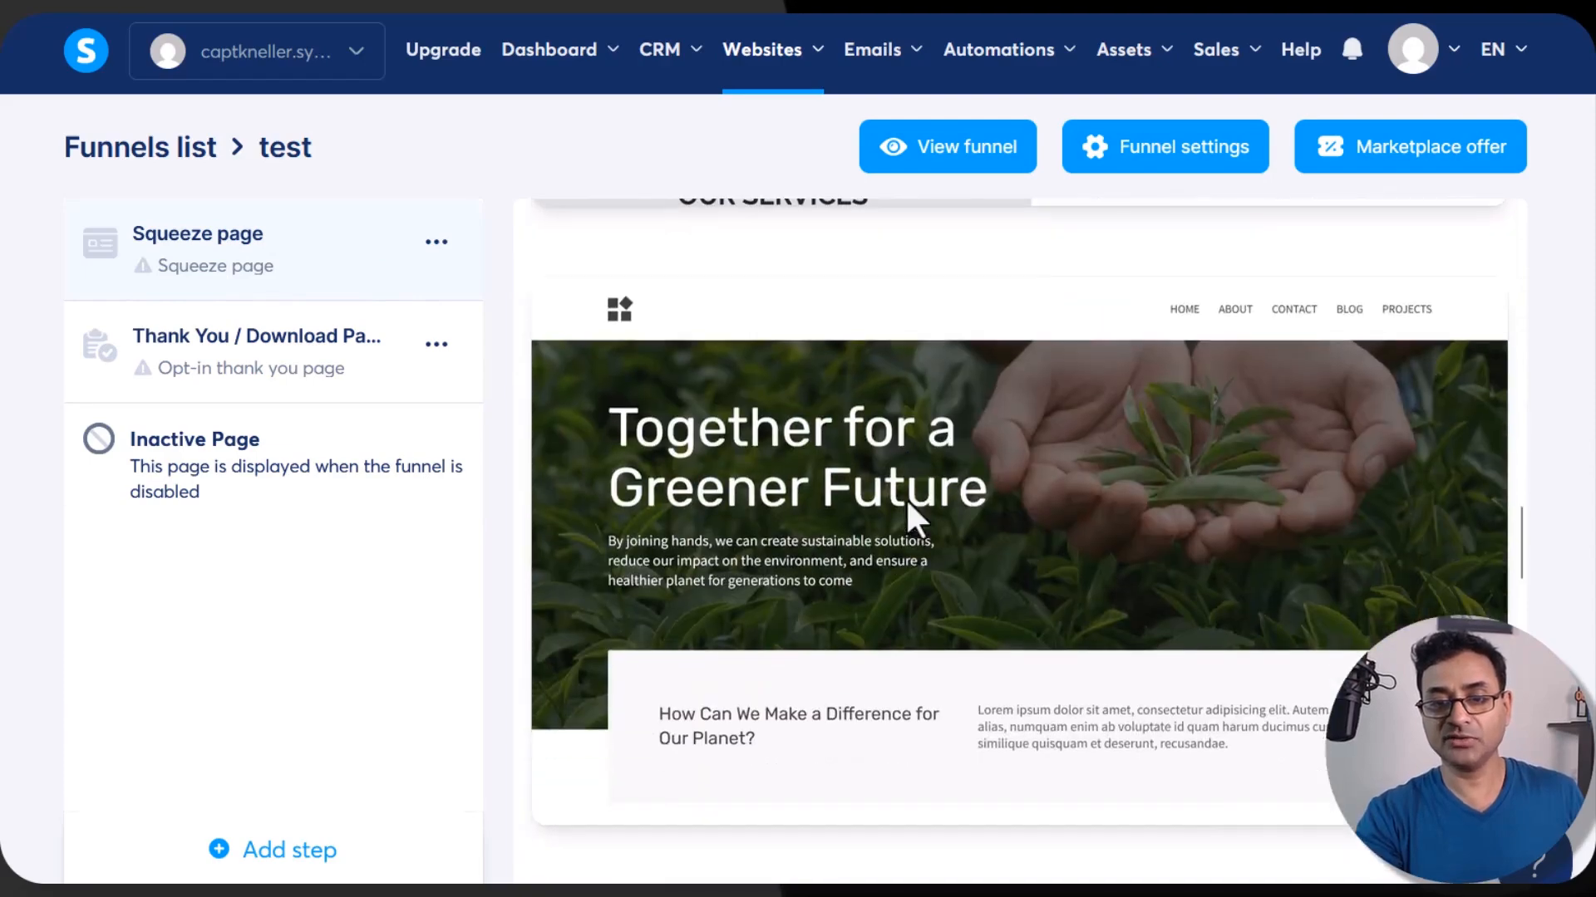
{"action": "scroll", "coordinate": [906, 501], "scroll_direction": "down", "scroll_amount": 8}
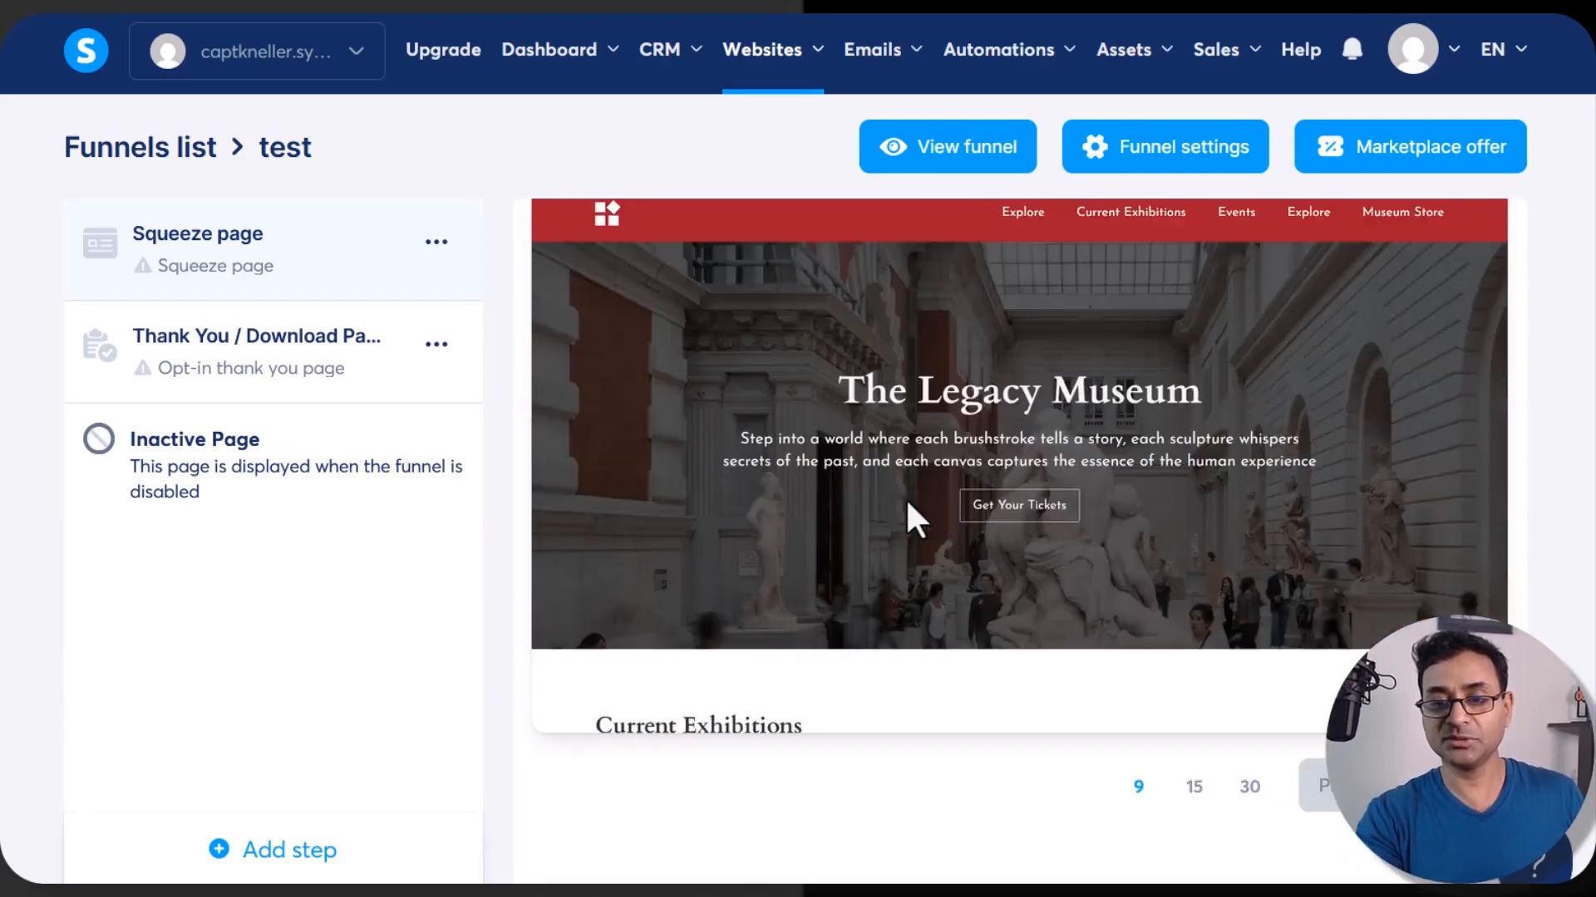
{"action": "left_click", "coordinate": [911, 484]}
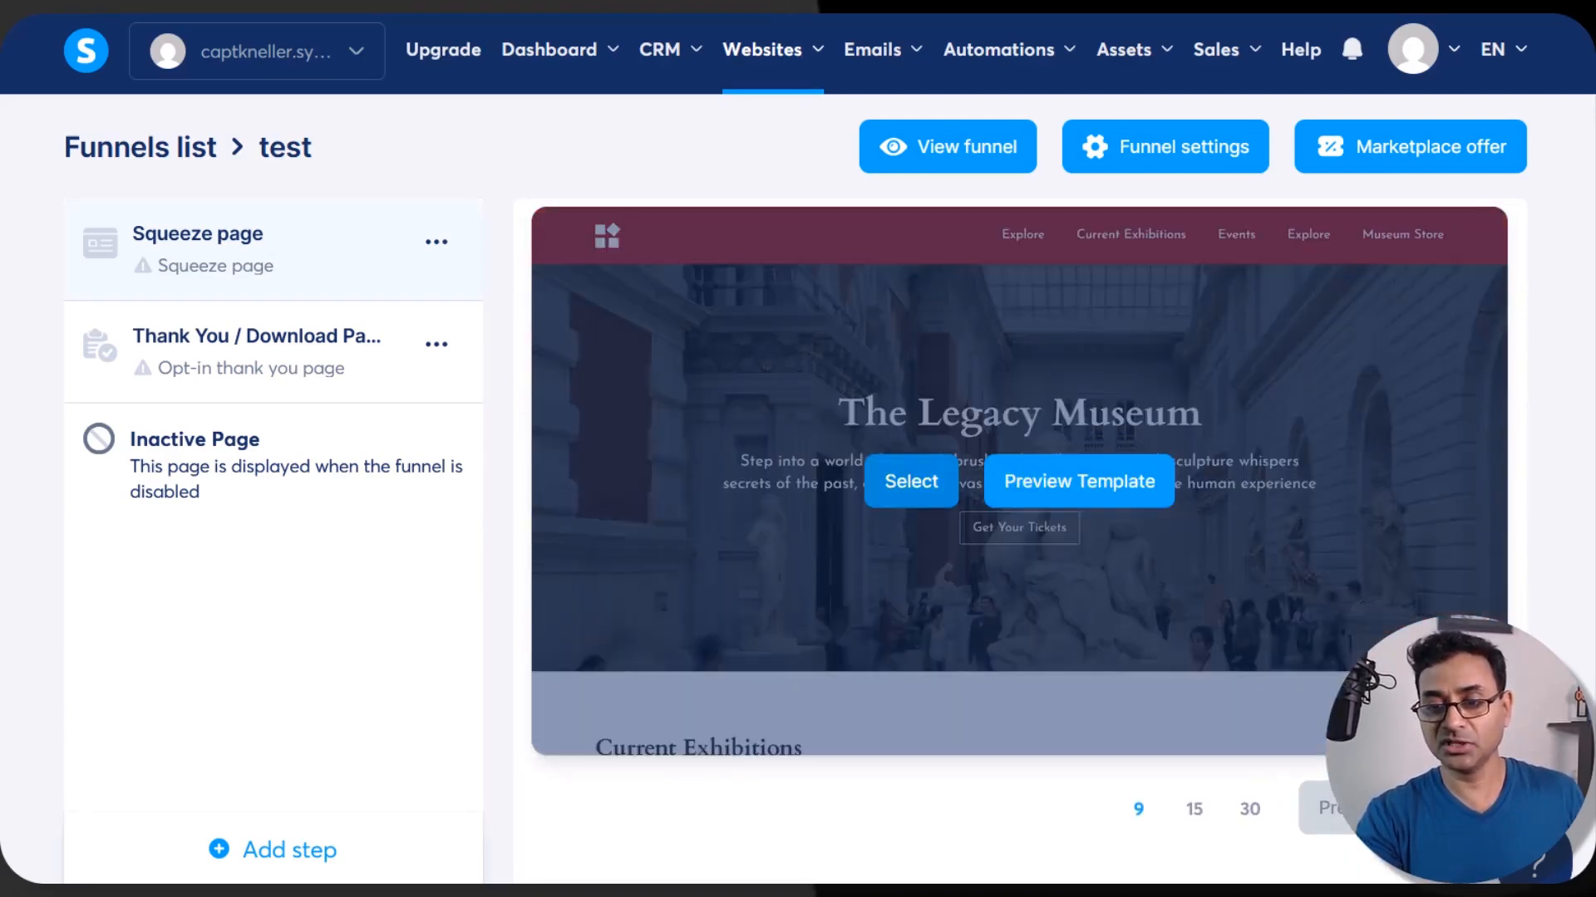
{"action": "scroll", "coordinate": [1133, 748], "scroll_direction": "down", "scroll_amount": 12}
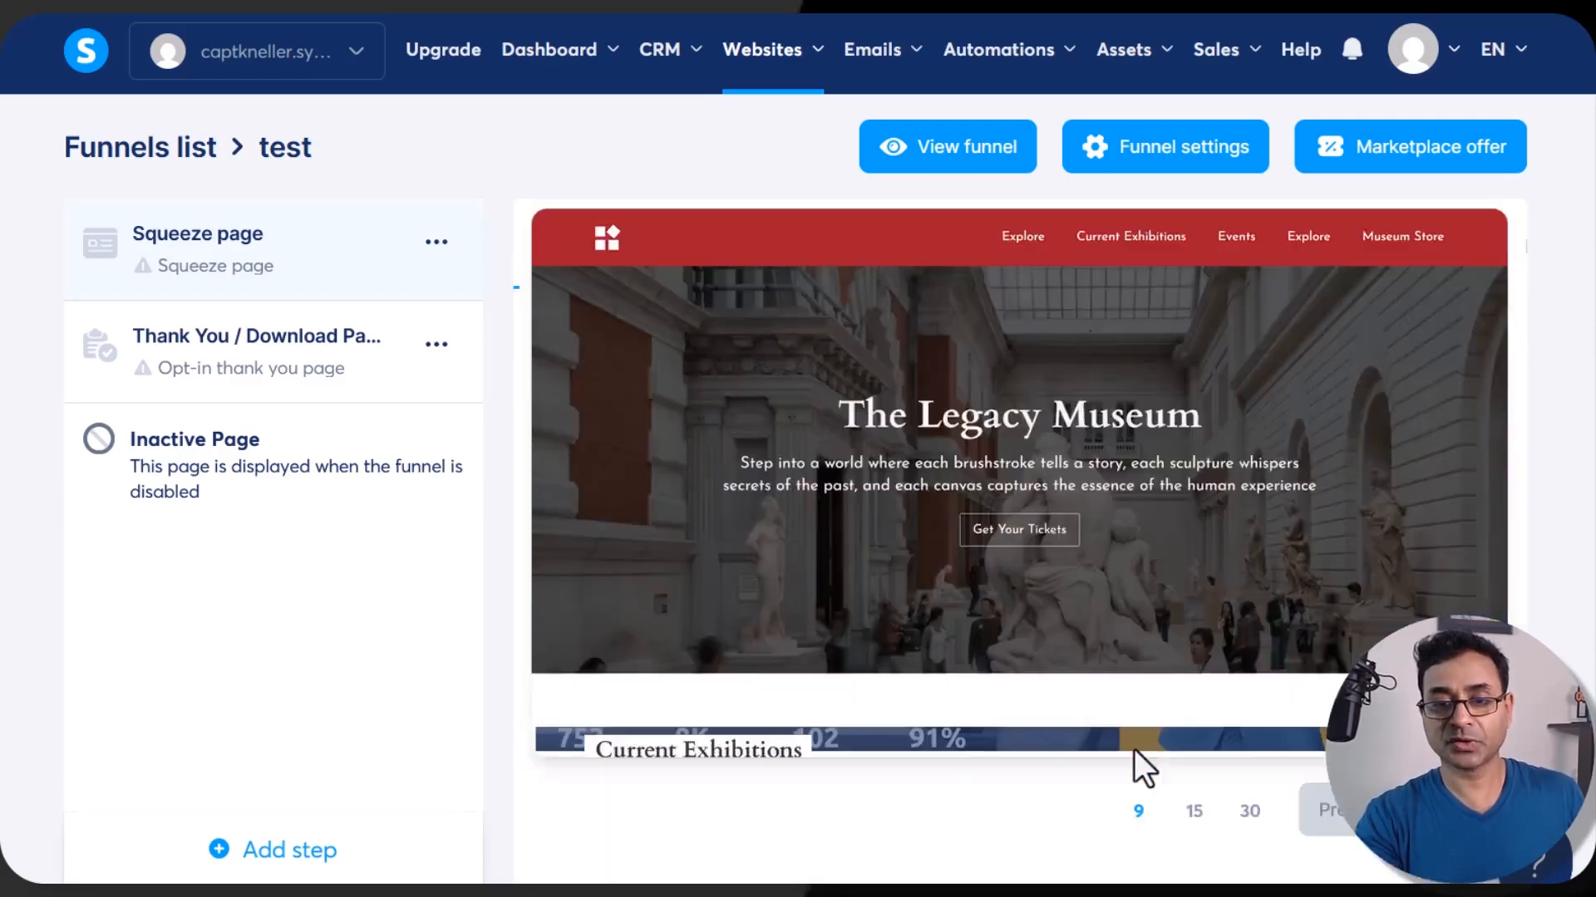
{"action": "scroll", "coordinate": [1134, 748], "scroll_direction": "down", "scroll_amount": 15}
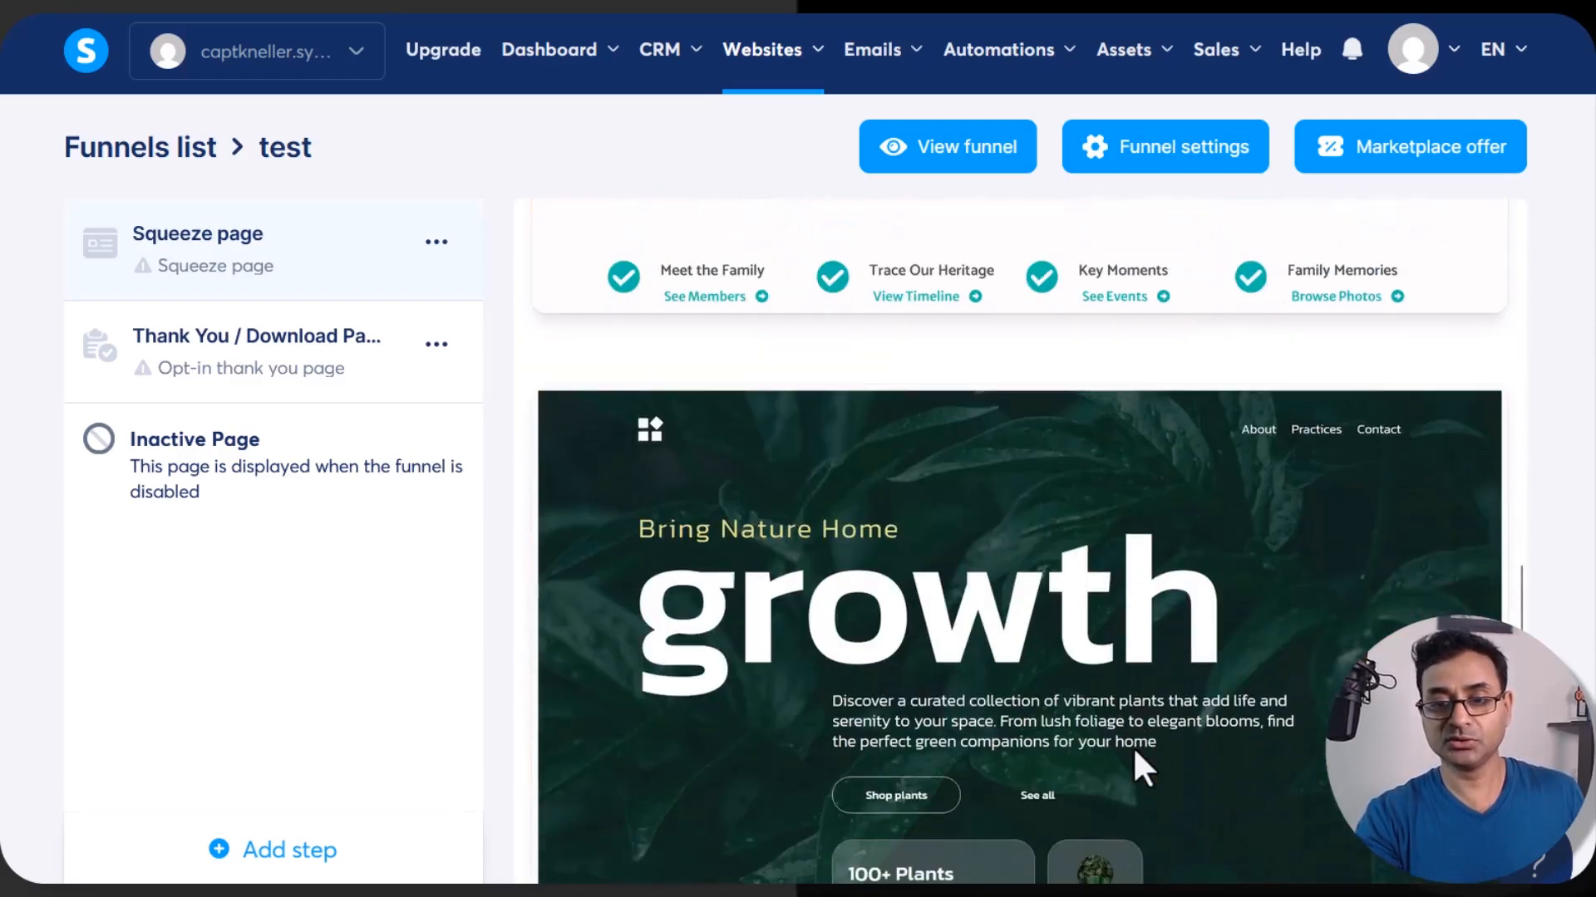
{"action": "scroll", "coordinate": [1134, 746], "scroll_direction": "down", "scroll_amount": 5}
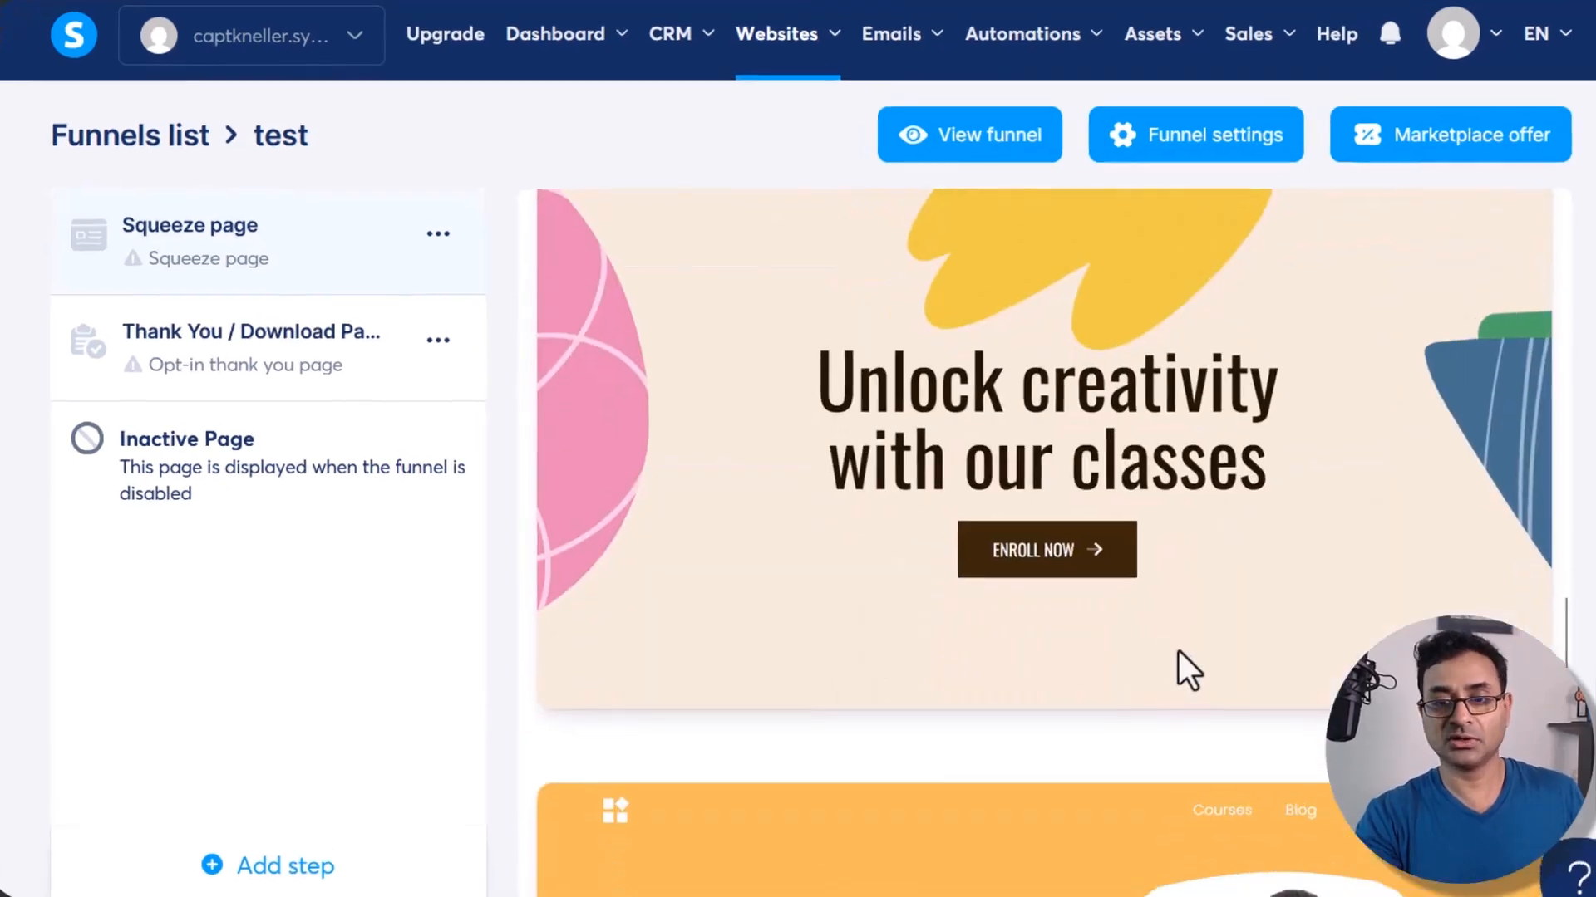
{"action": "mouse_move", "coordinate": [944, 482]}
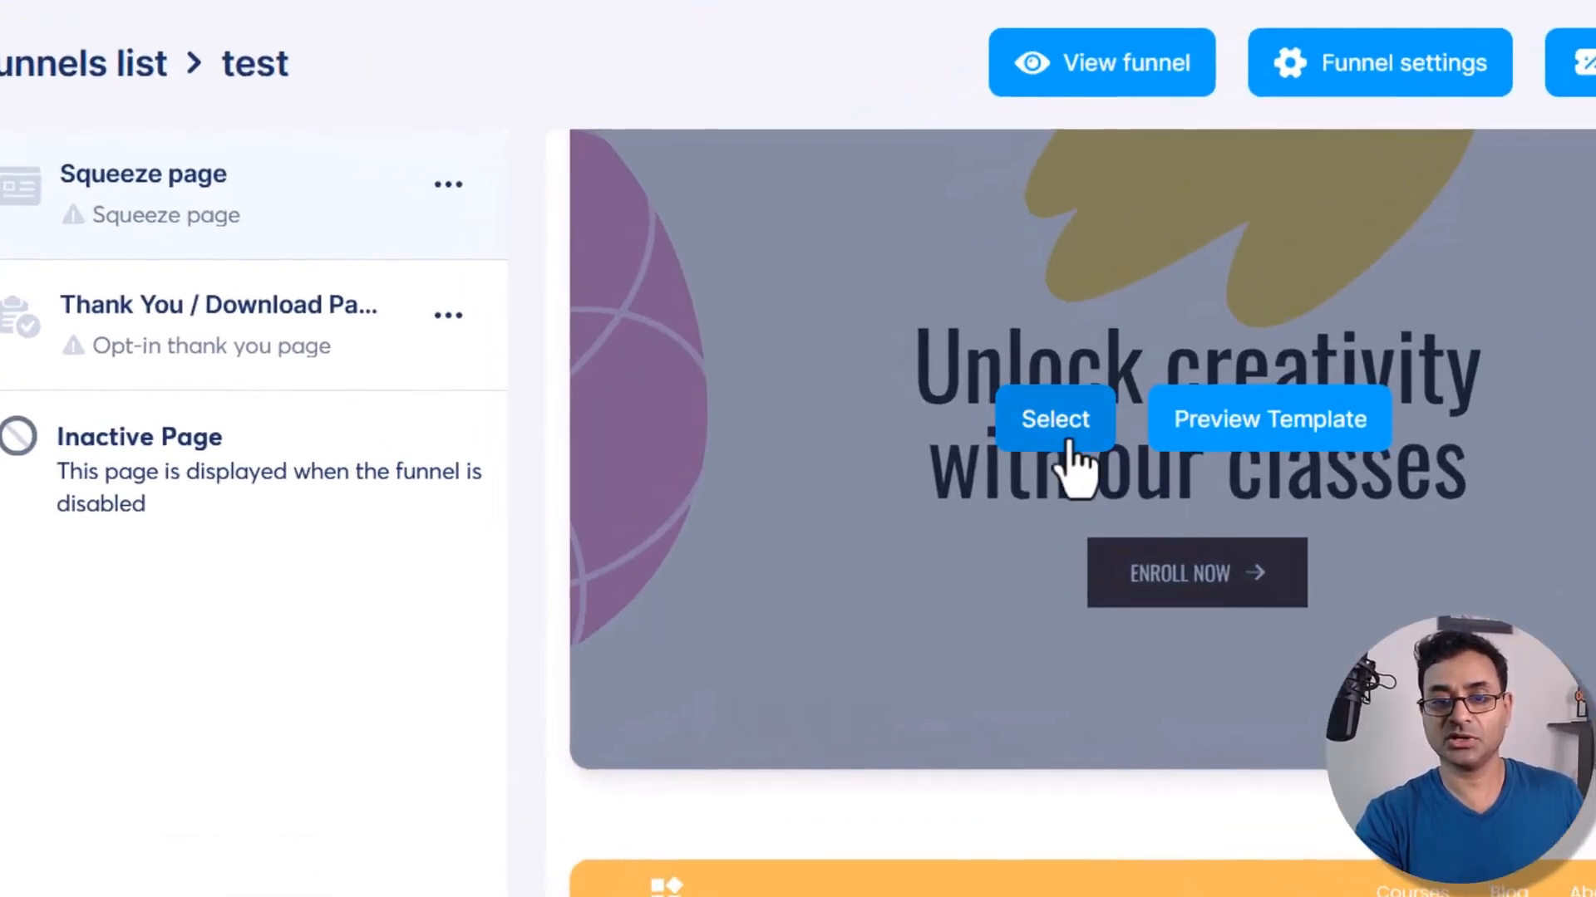
{"action": "left_click", "coordinate": [1064, 441]}
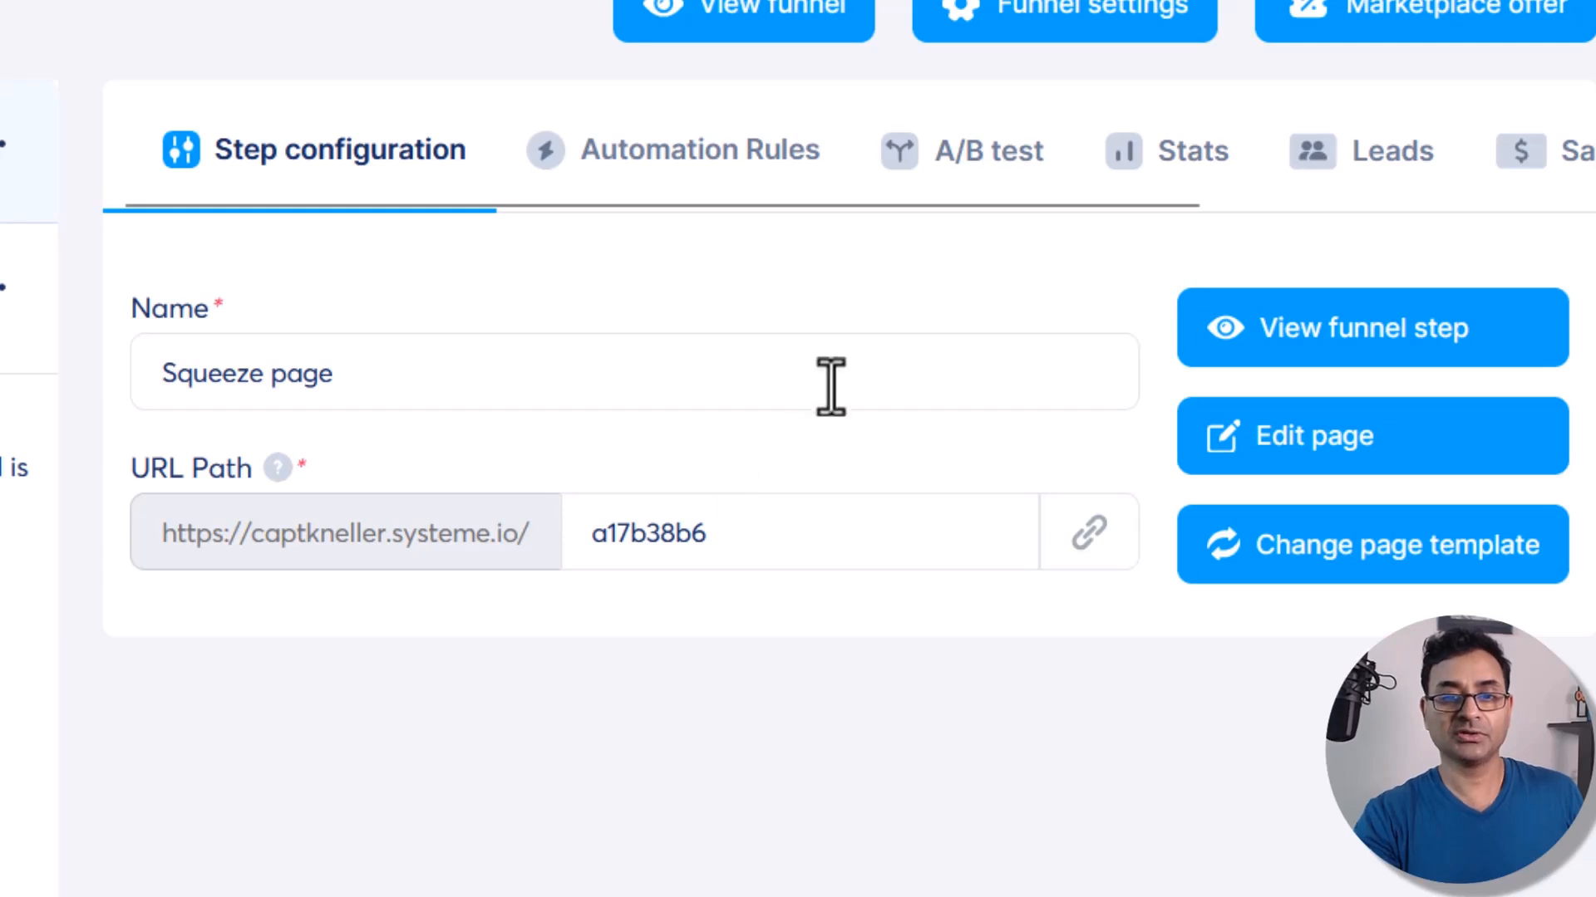
Step: Set both the squeeze page's name and its URL path to "hello", and open the page for editing
{"action": "left_click", "coordinate": [410, 369]}
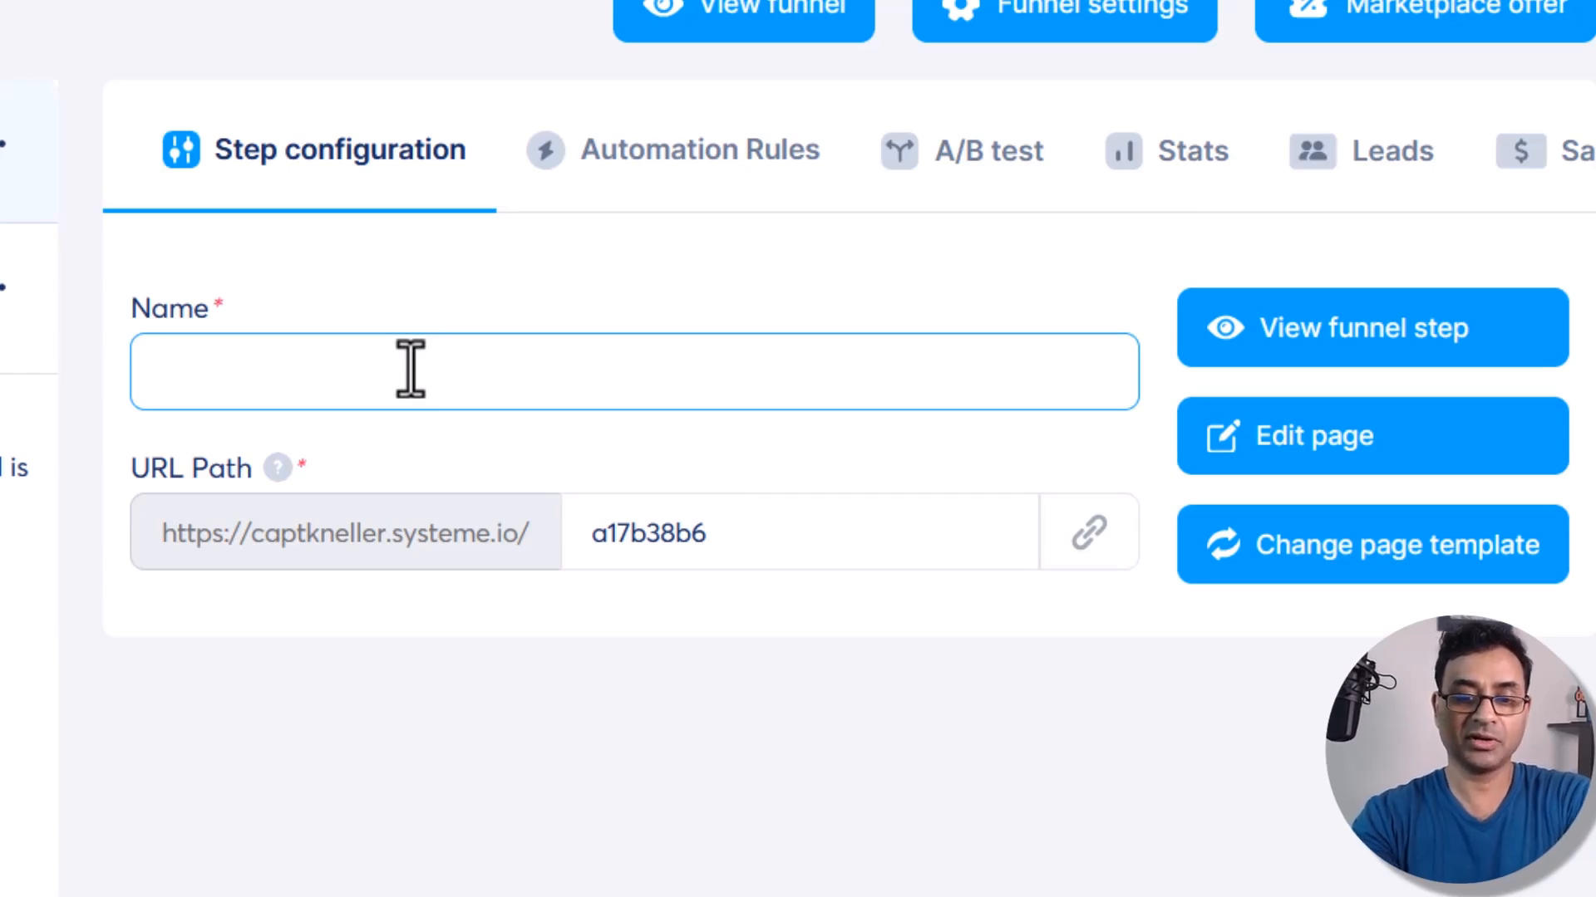
{"action": "type", "text": "hello"}
{"action": "triple_click", "coordinate": [748, 527]}
{"action": "type", "text": "hello"}
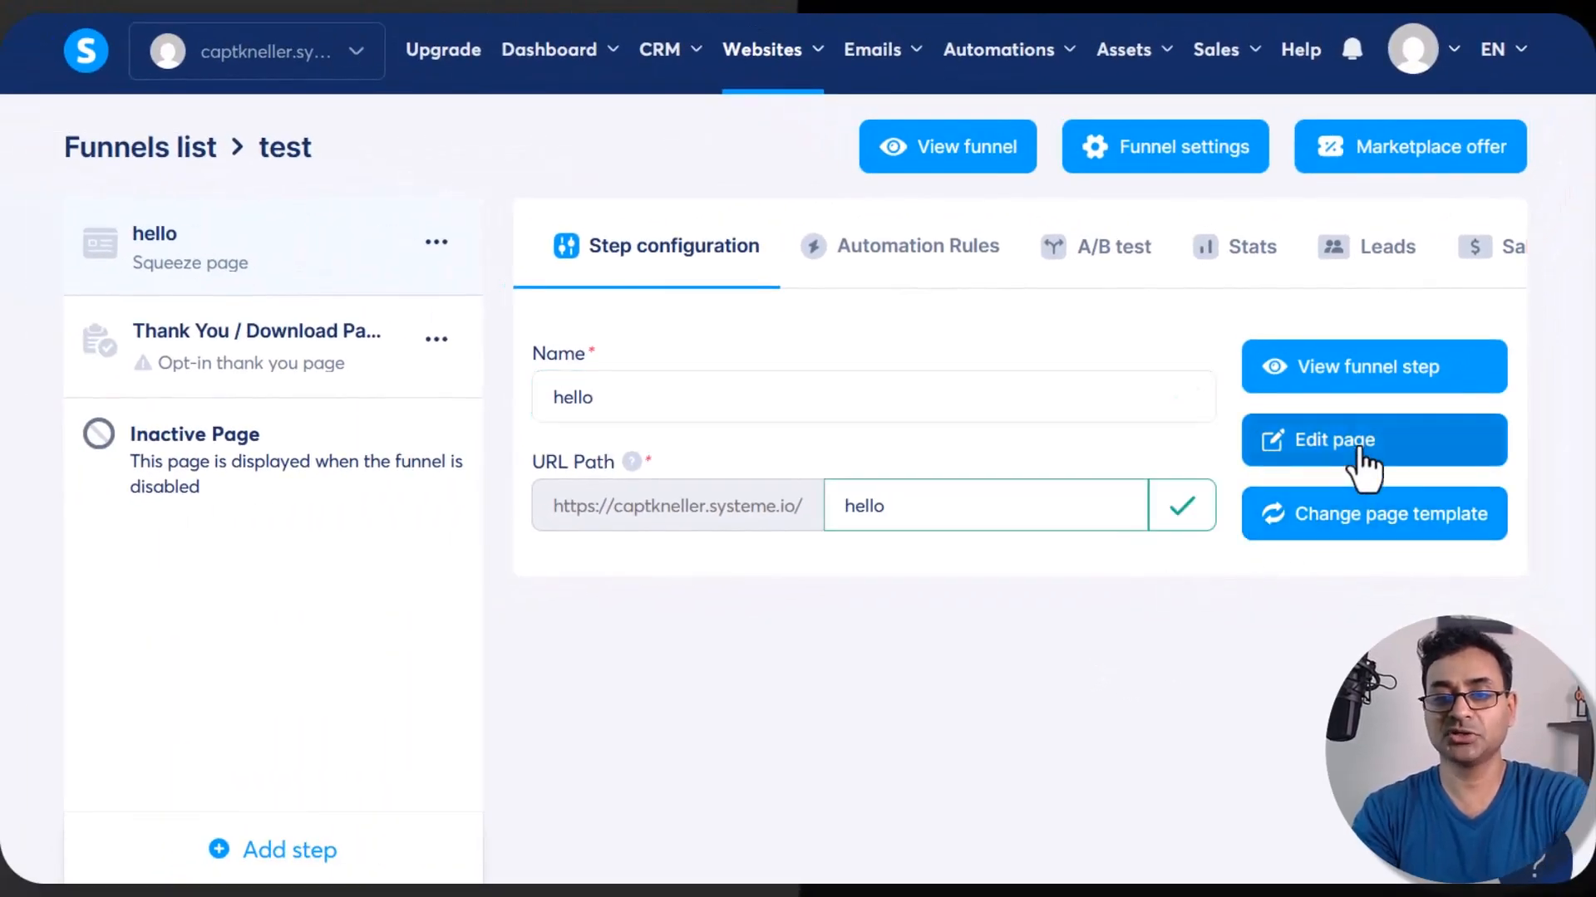
{"action": "left_click", "coordinate": [1359, 453]}
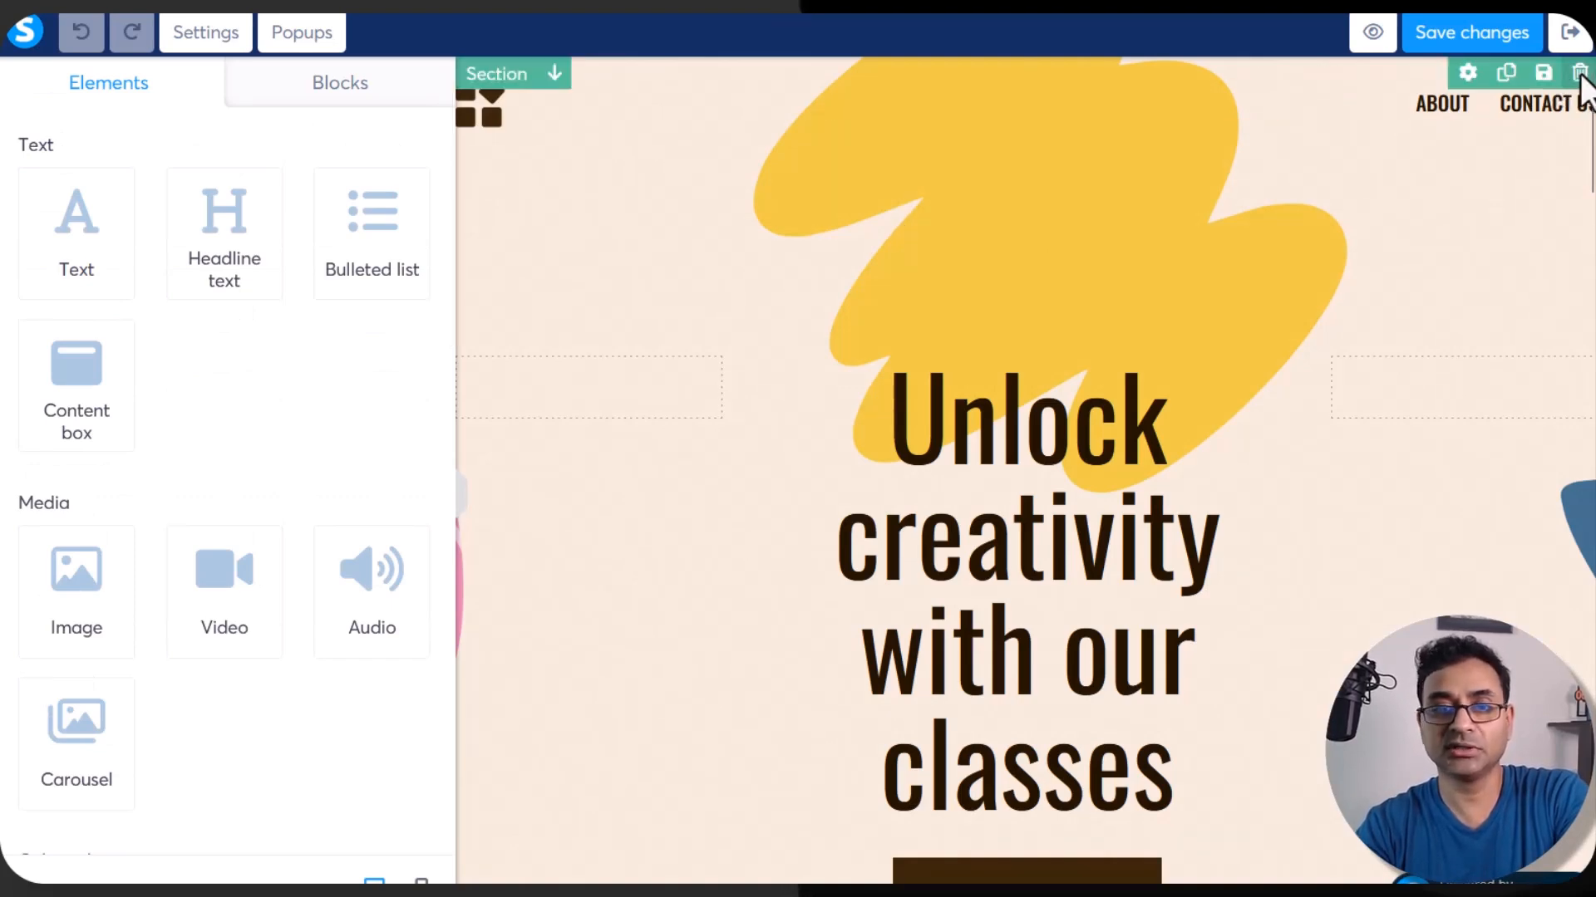
{"action": "left_click", "coordinate": [1579, 73]}
{"action": "left_click", "coordinate": [877, 513]}
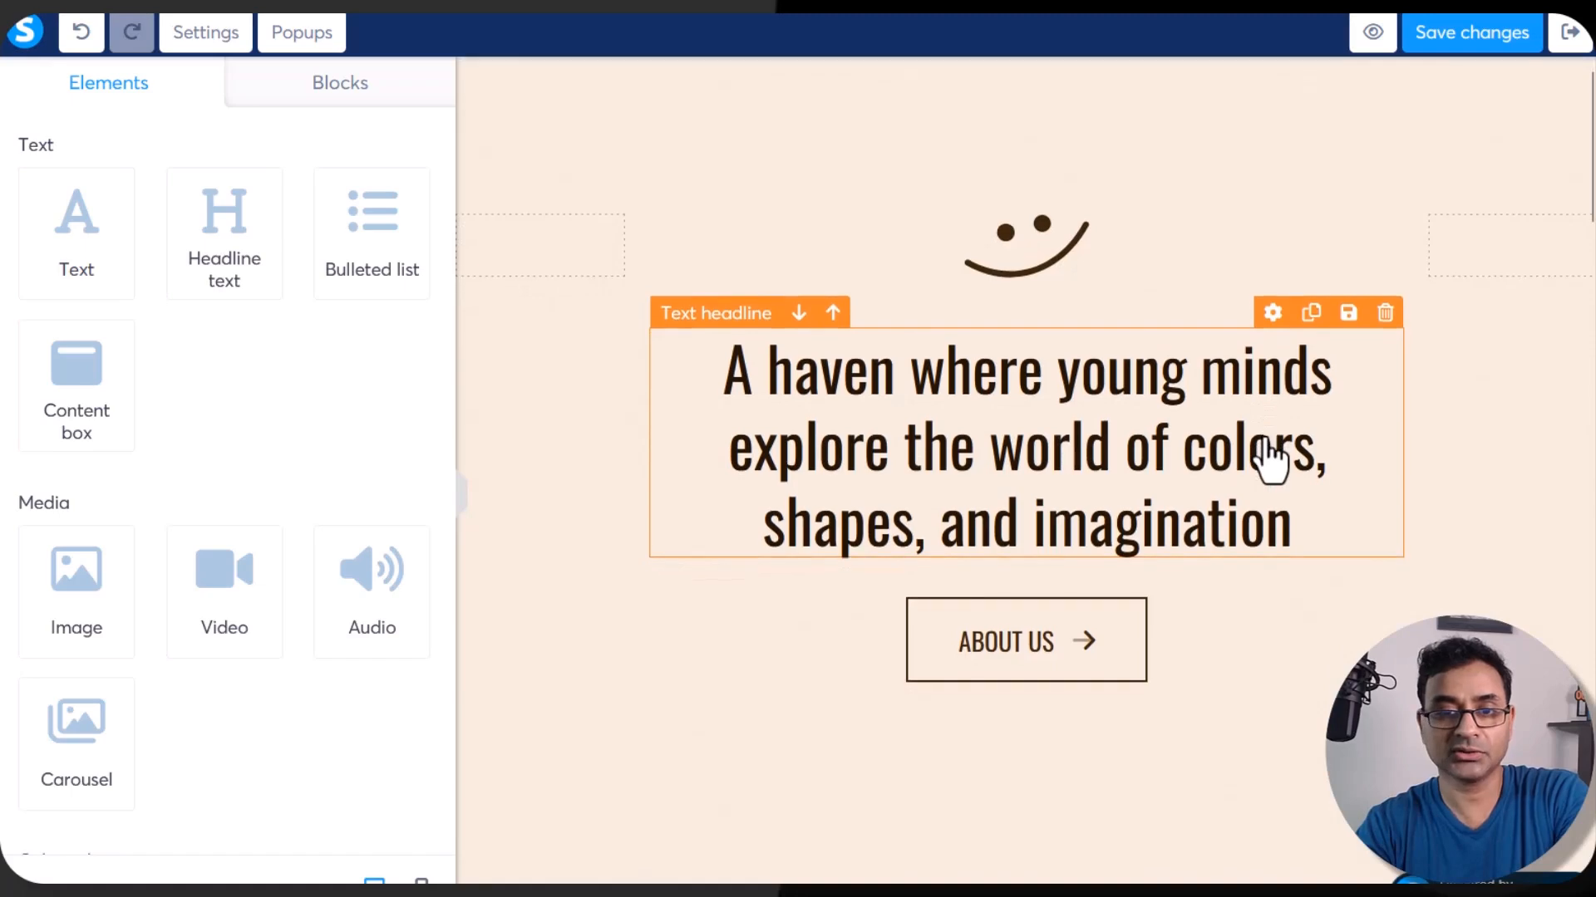
{"action": "left_click", "coordinate": [92, 43]}
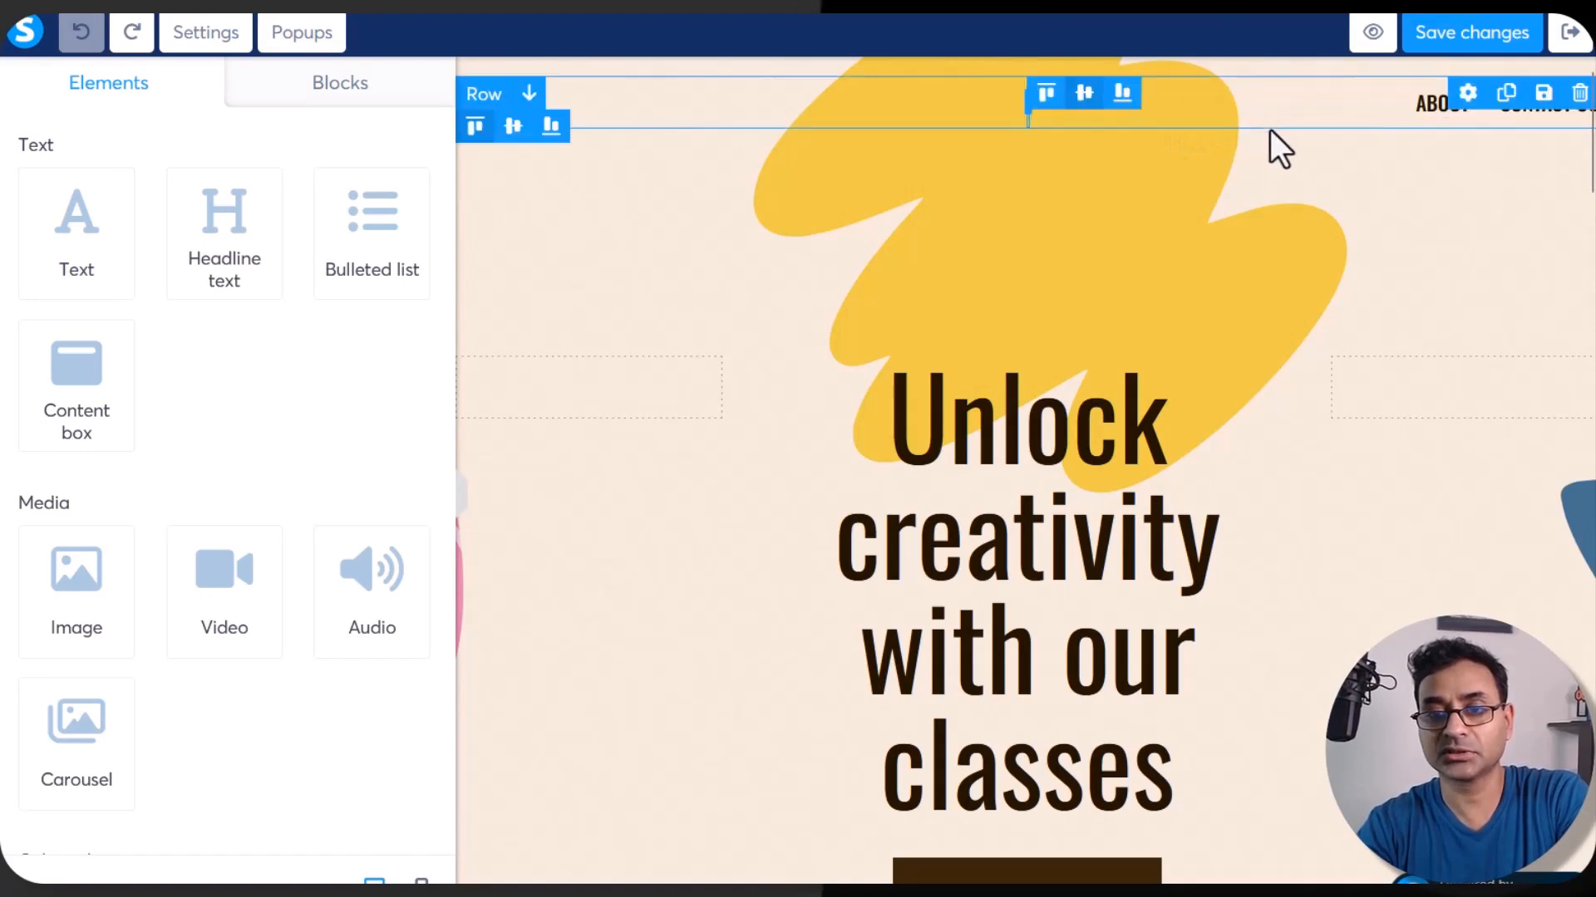
Step: Delete the header navigation row and the "A haven where young minds" section from the page
{"action": "left_click", "coordinate": [1579, 93]}
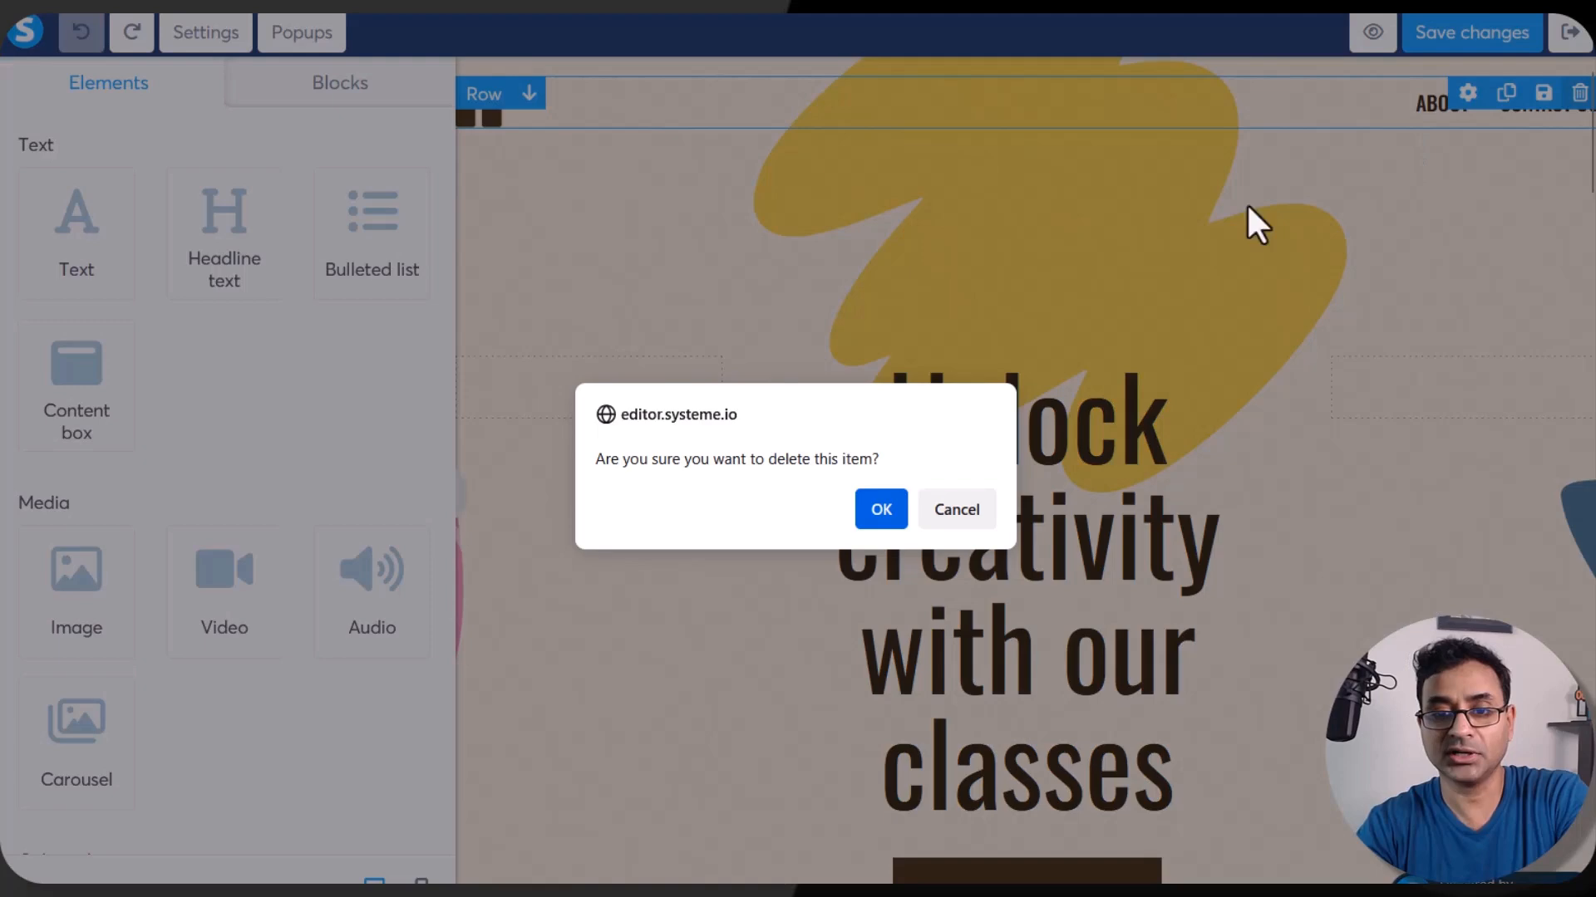
{"action": "left_click", "coordinate": [879, 509]}
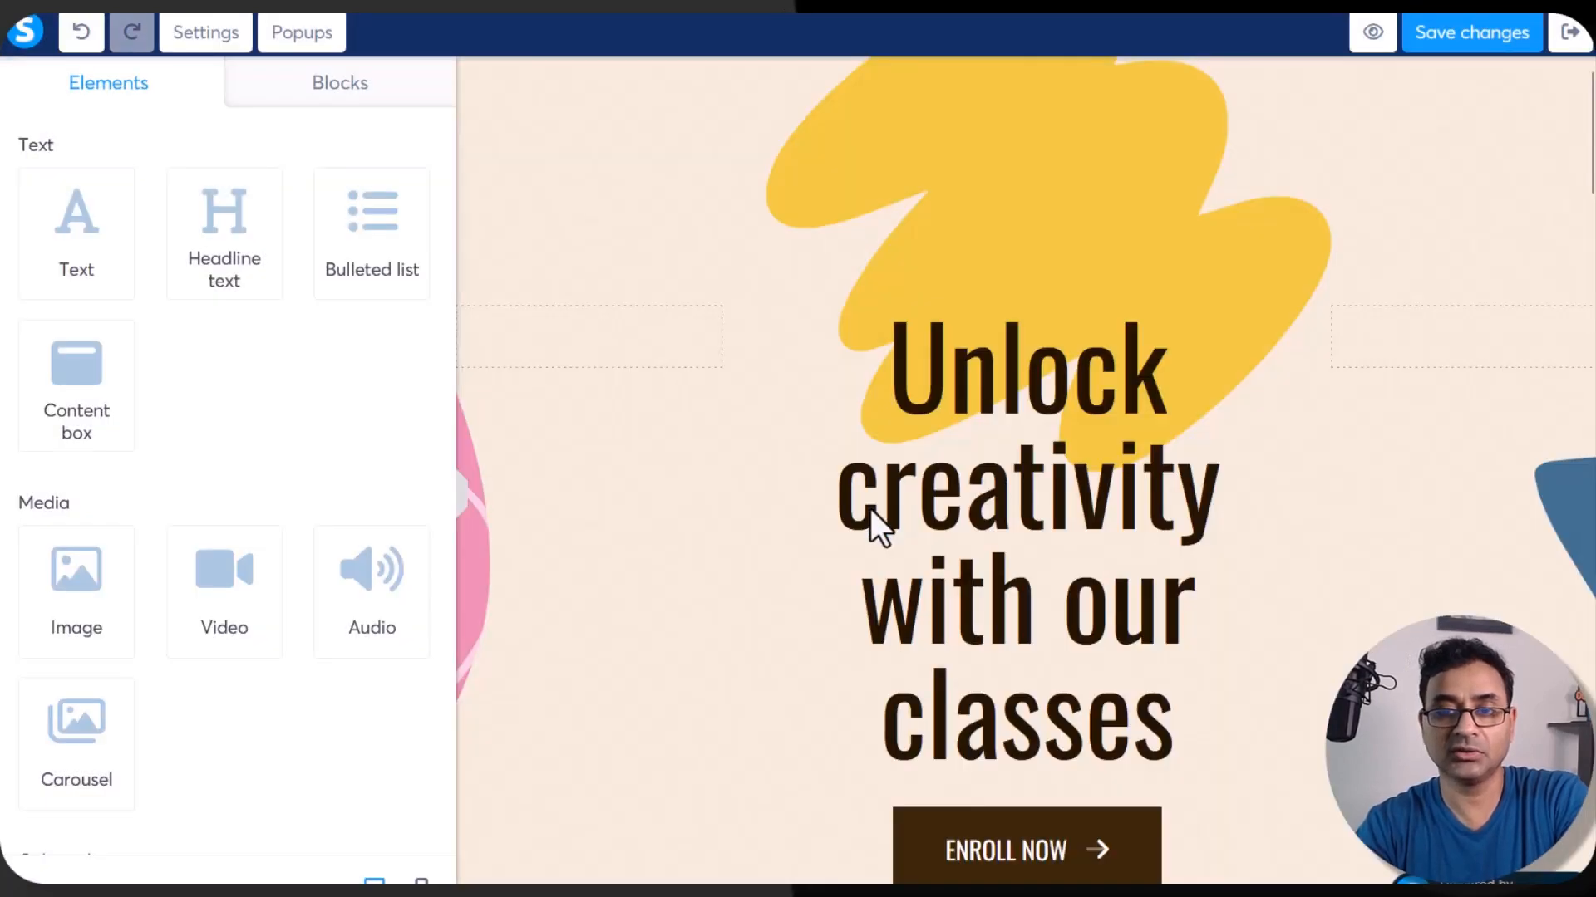
{"action": "scroll", "coordinate": [1354, 490], "scroll_direction": "down", "scroll_amount": 6}
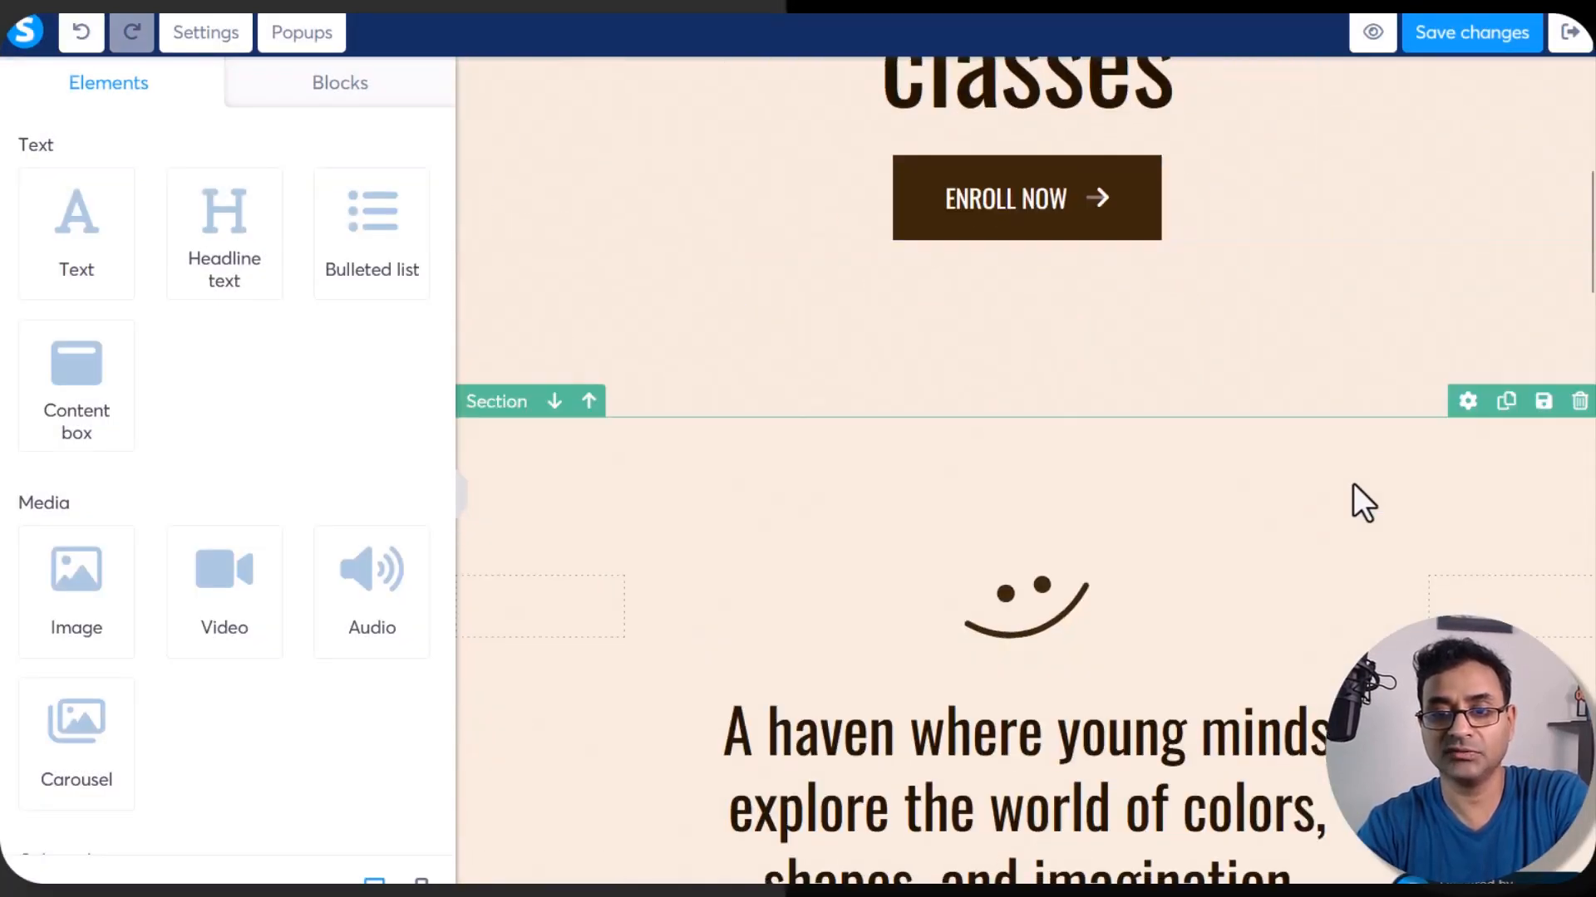
{"action": "left_click", "coordinate": [1579, 402]}
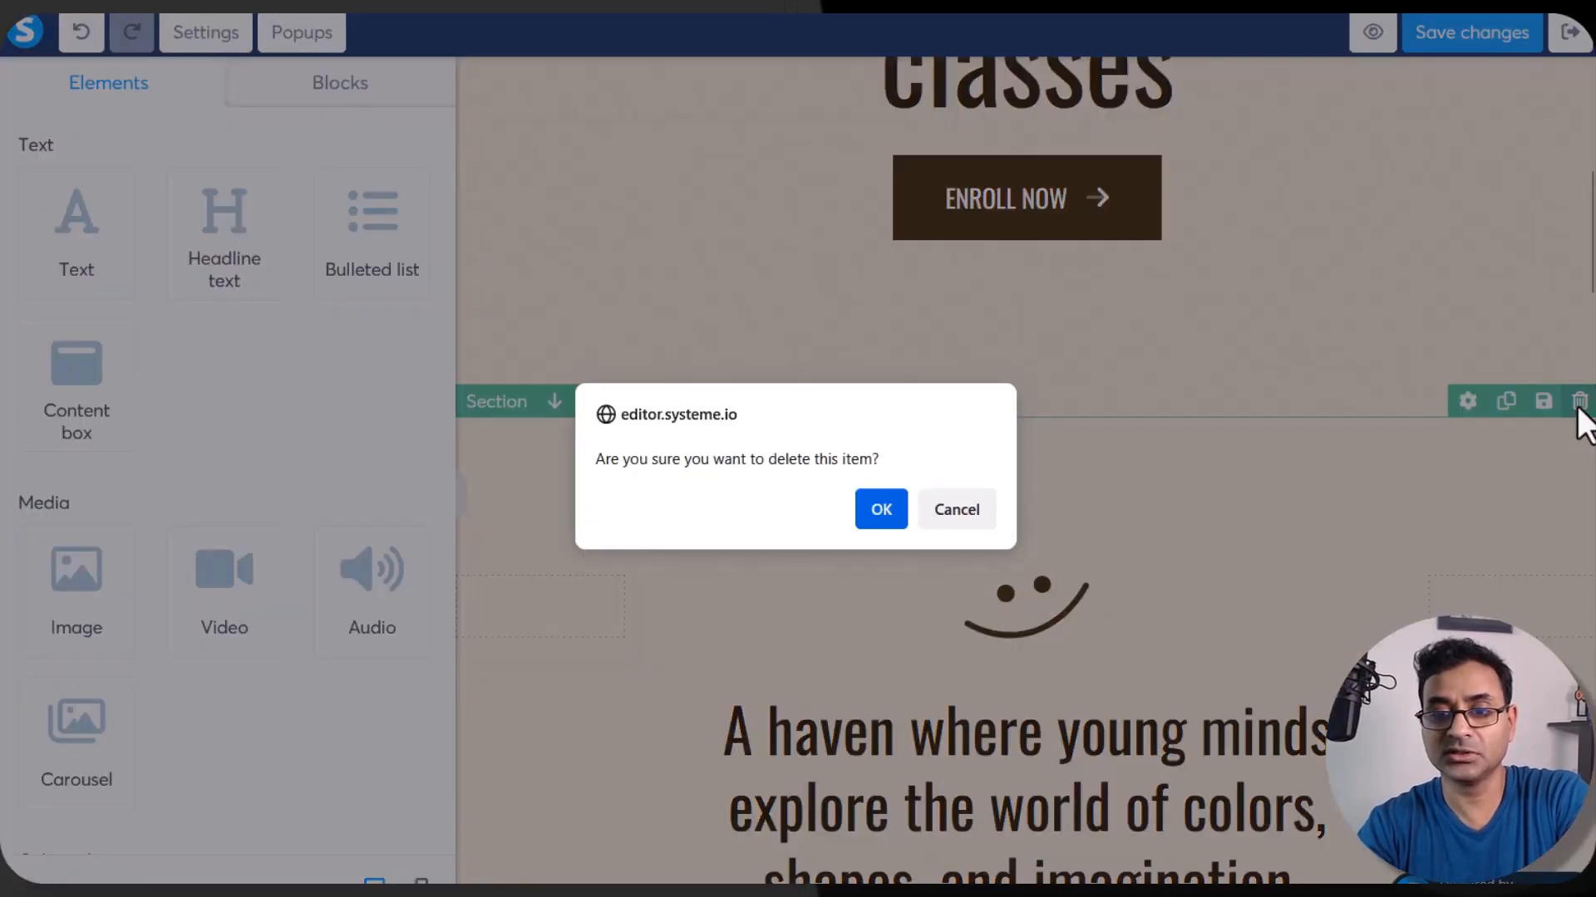
{"action": "left_click", "coordinate": [872, 511]}
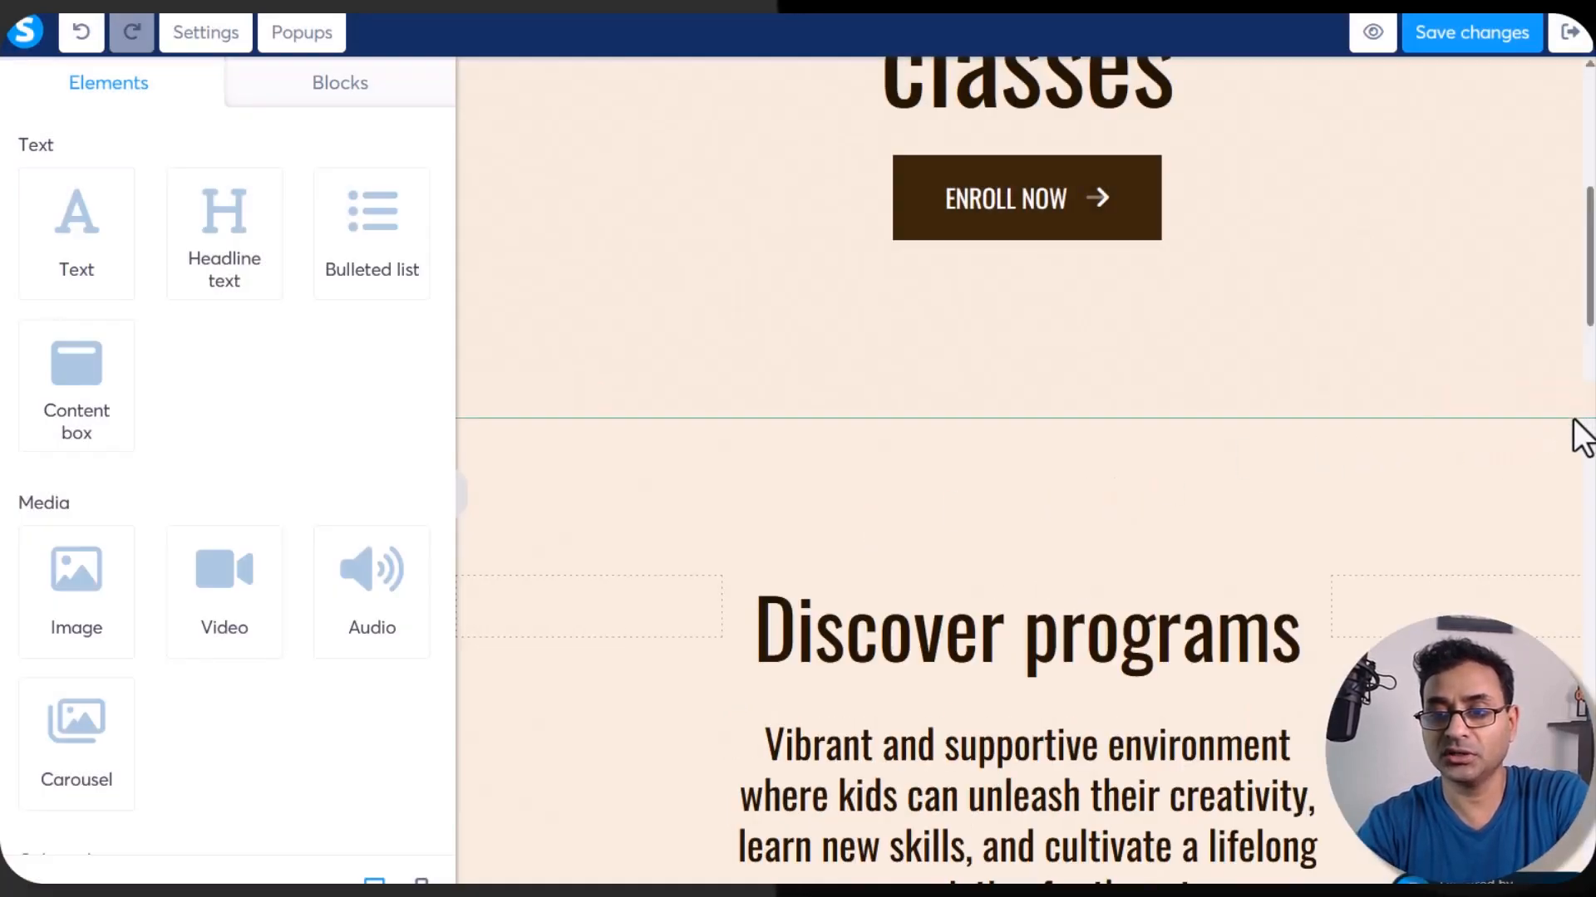
Step: Delete the "Discover programs" and "Parties & Events" sections from the page
{"action": "mouse_move", "coordinate": [1585, 435]}
{"action": "left_click", "coordinate": [1579, 402]}
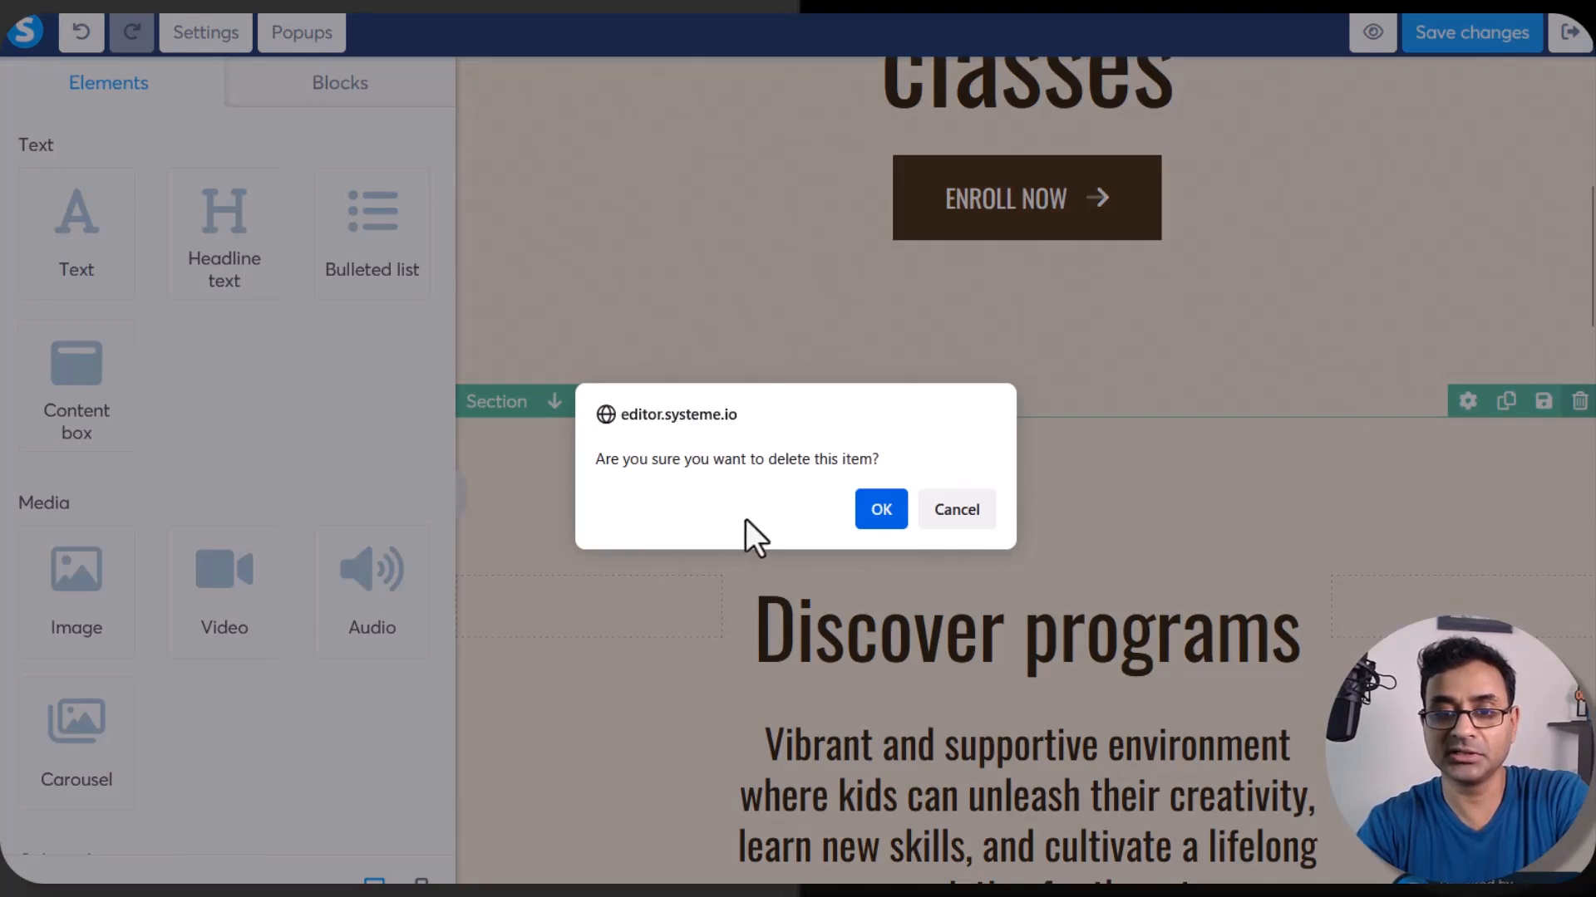
{"action": "left_click", "coordinate": [878, 516]}
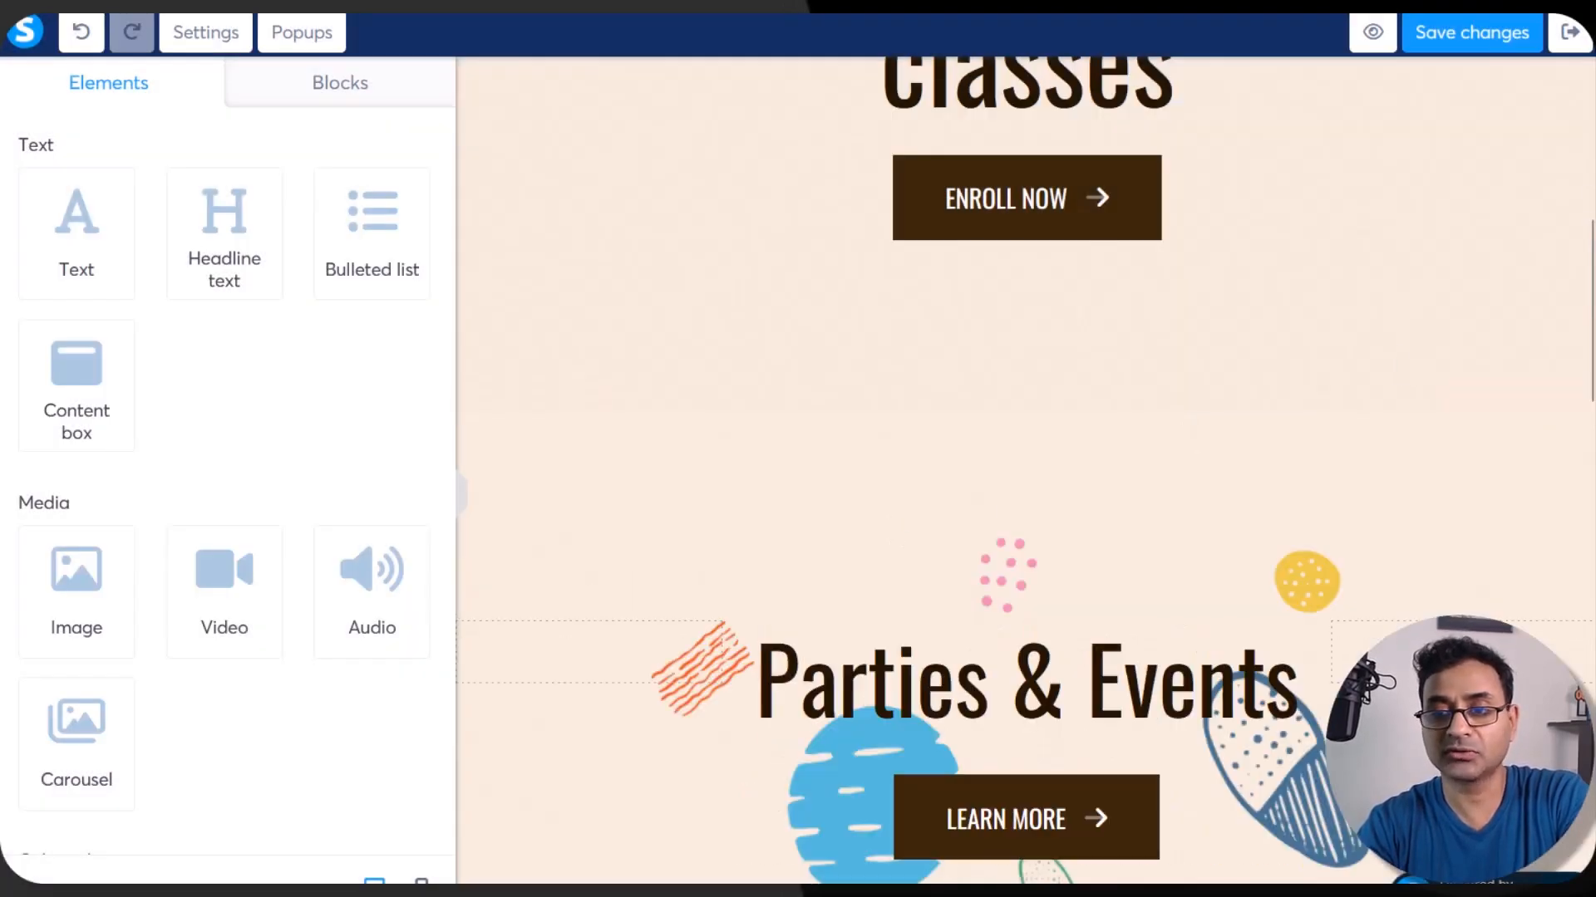
{"action": "mouse_move", "coordinate": [1556, 459]}
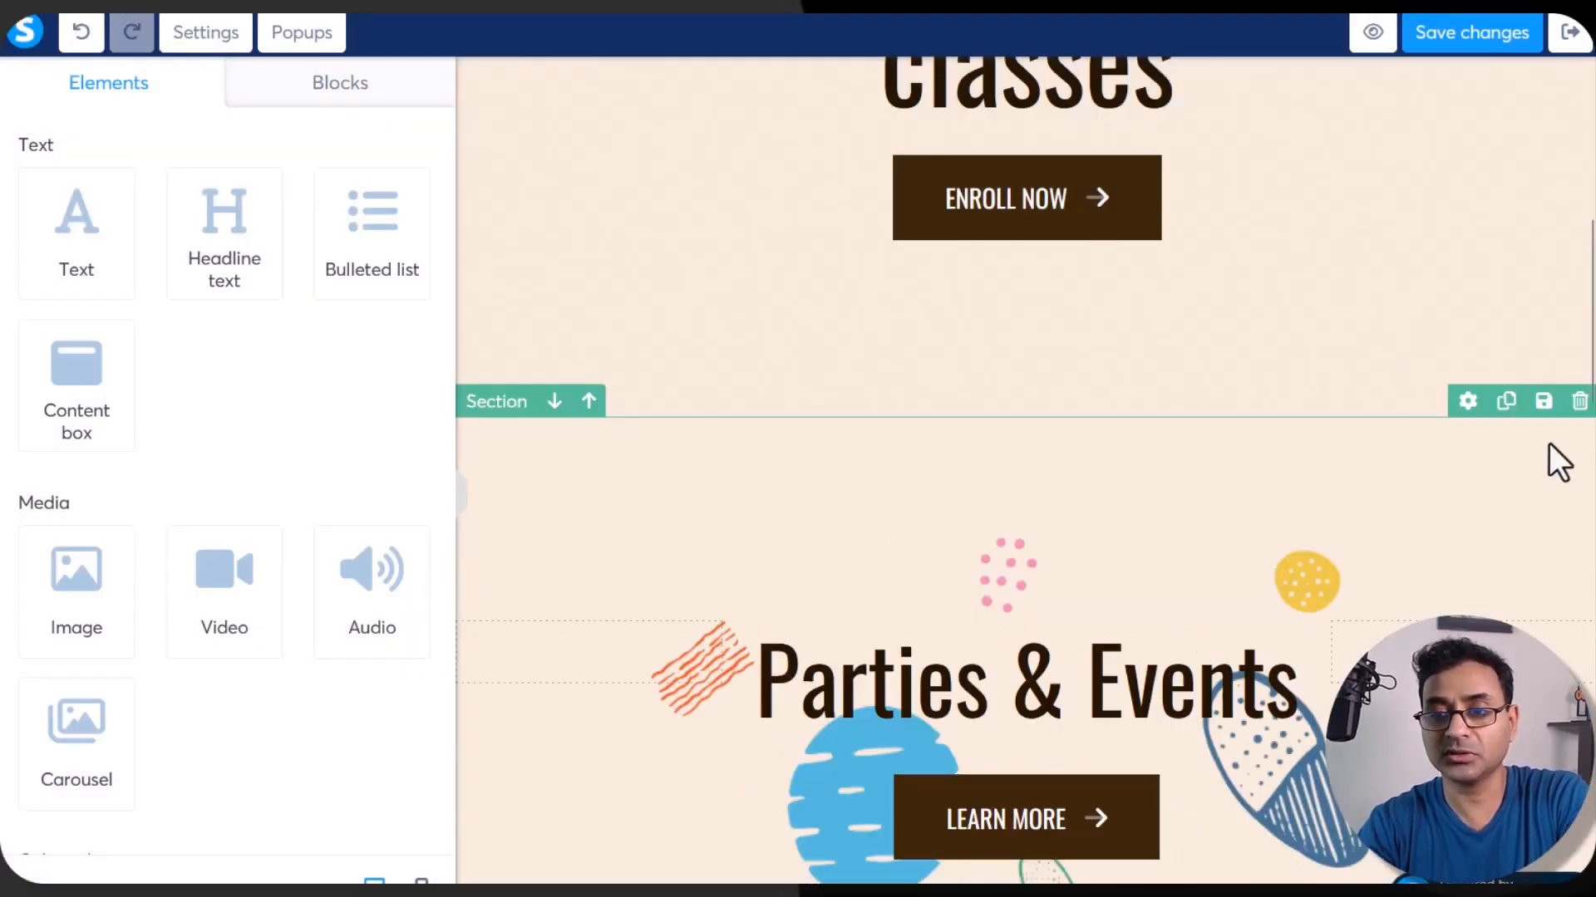
{"action": "left_click", "coordinate": [1579, 402]}
{"action": "left_click", "coordinate": [880, 530]}
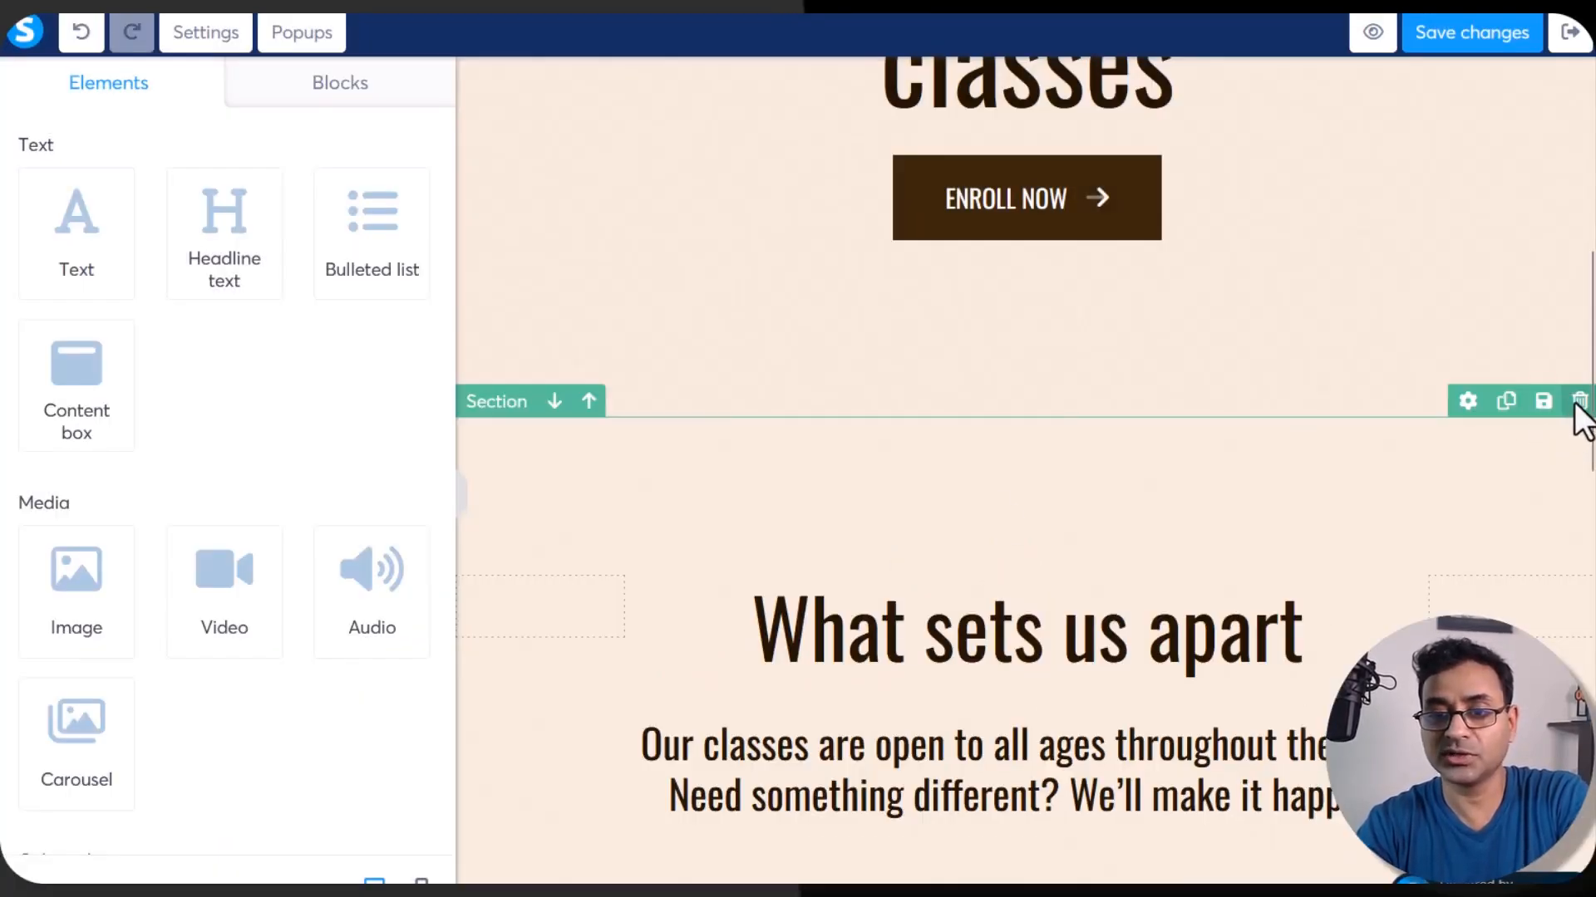
Step: Delete the "What sets us apart" and "Instagram" sections from the page
{"action": "left_click", "coordinate": [1579, 402]}
{"action": "left_click", "coordinate": [889, 507]}
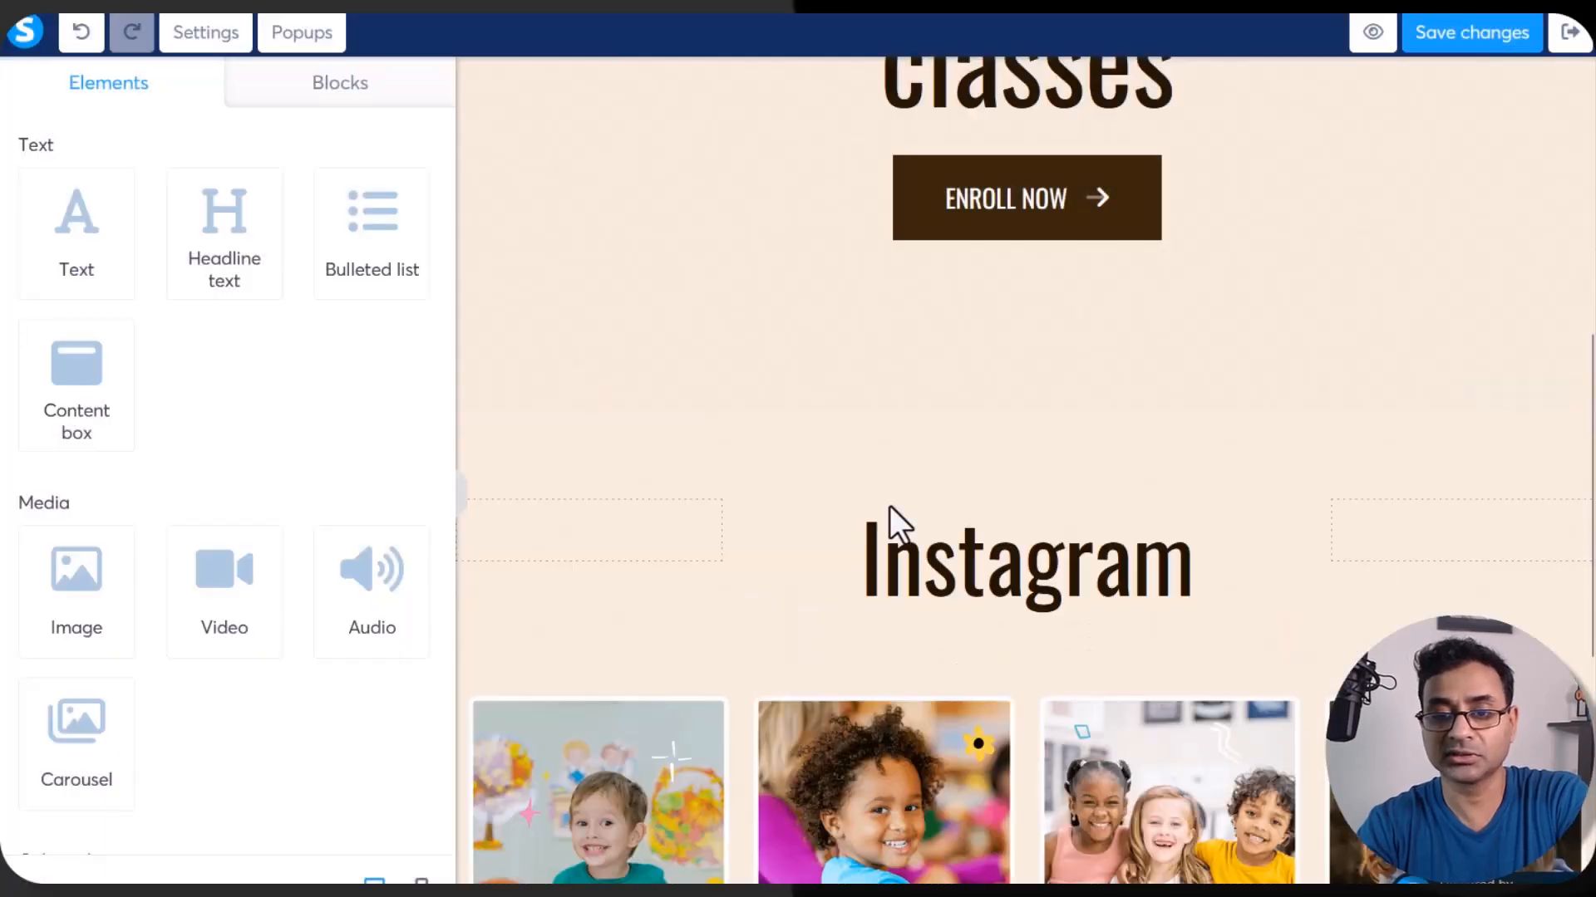
{"action": "mouse_move", "coordinate": [1581, 434]}
{"action": "left_click", "coordinate": [1579, 402]}
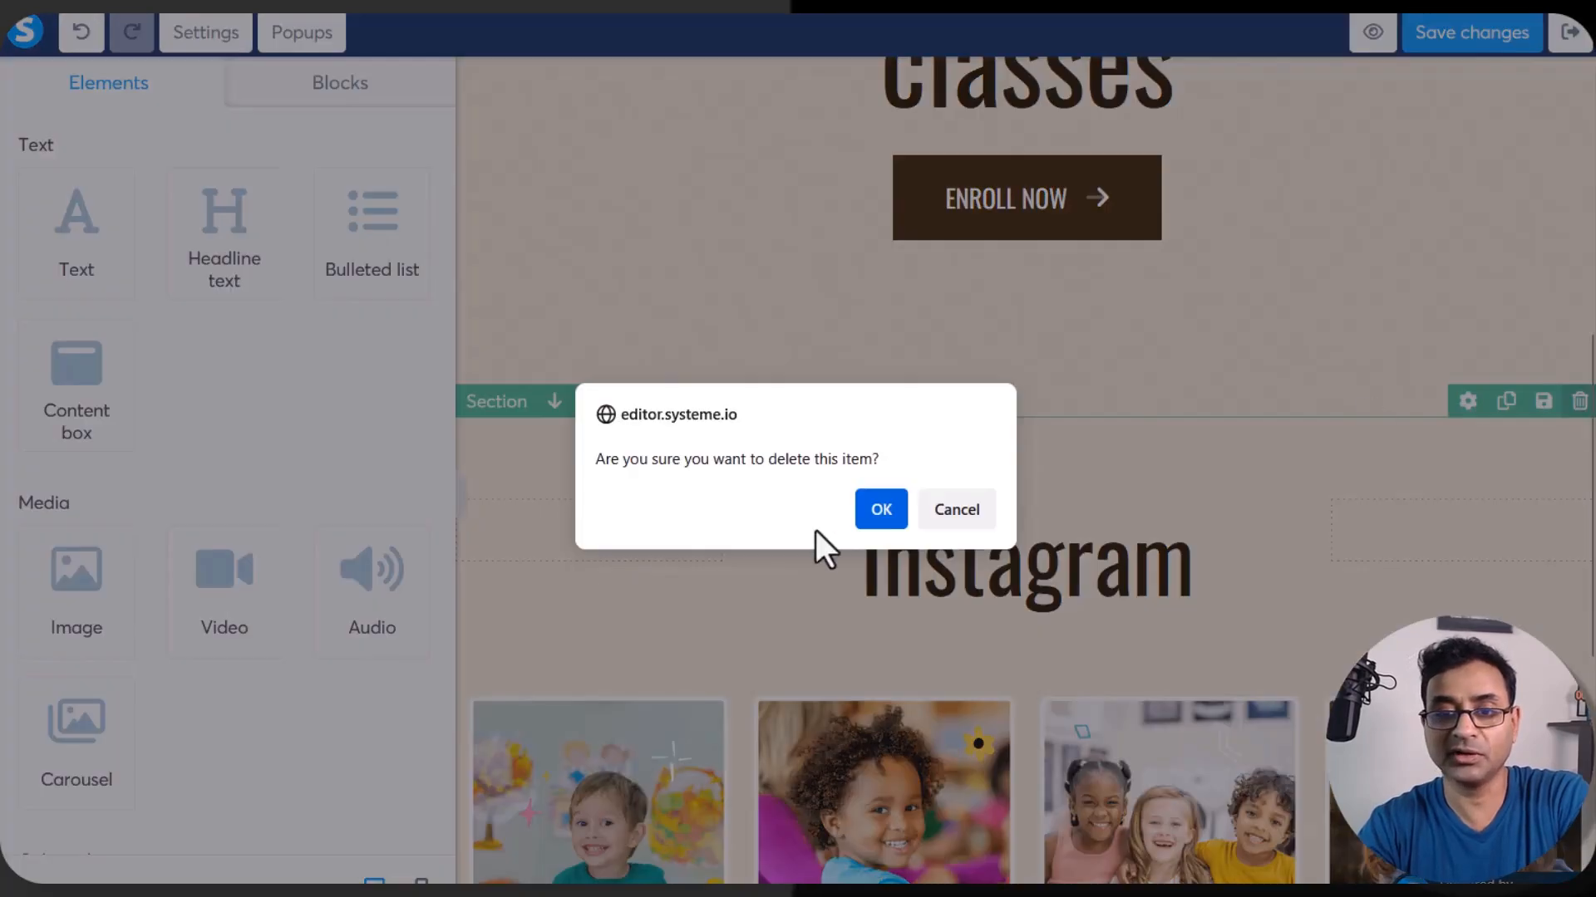
{"action": "left_click", "coordinate": [864, 502]}
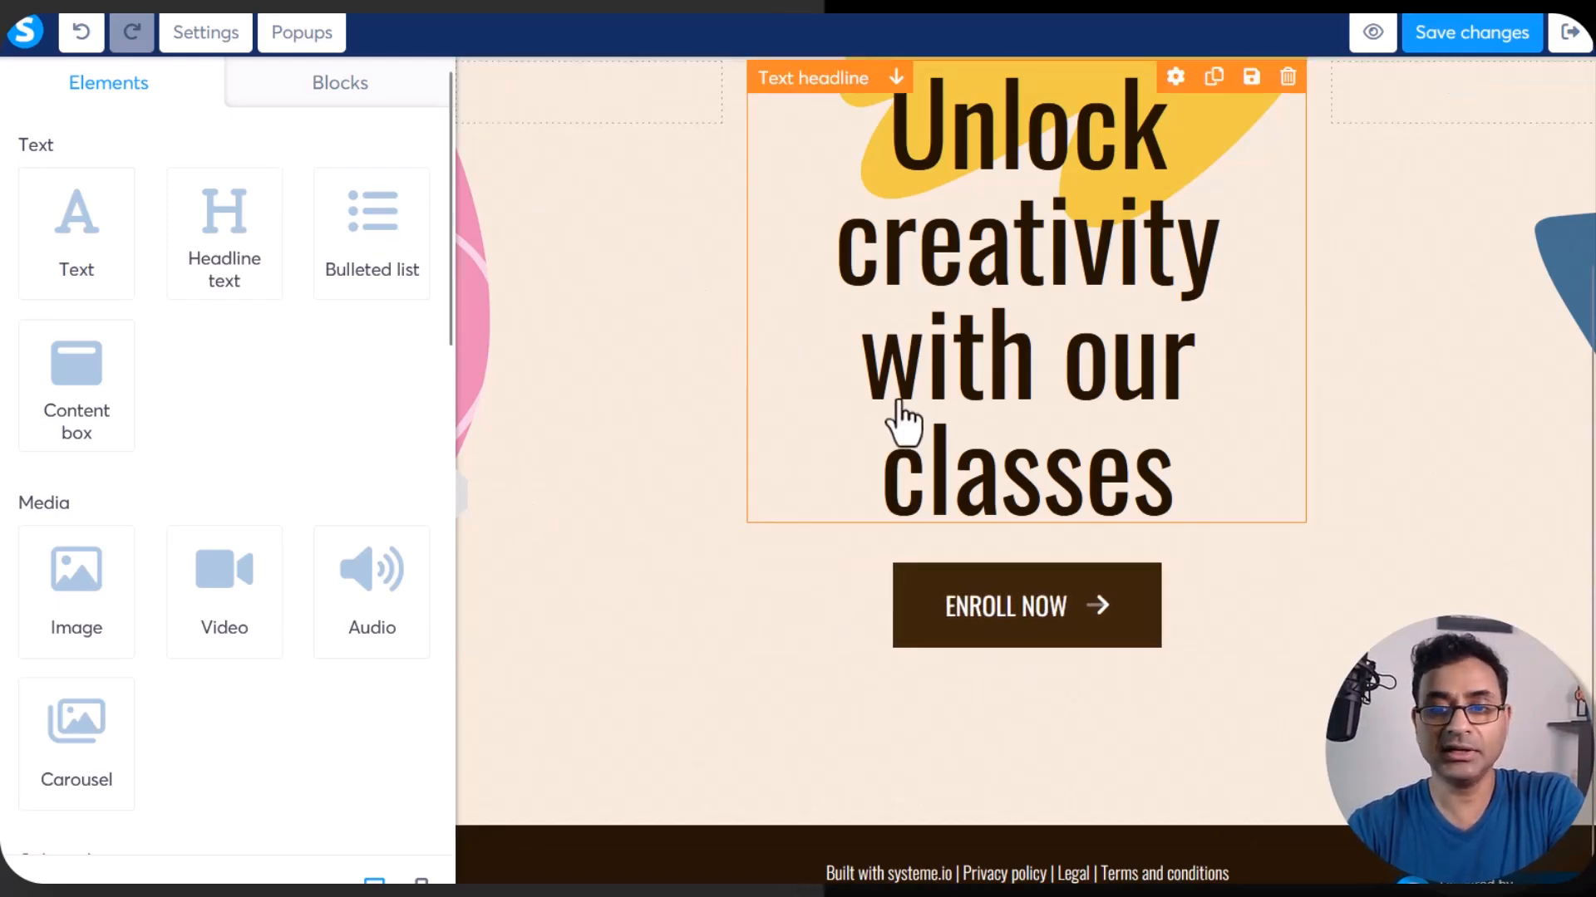
Step: Replace the main headline's text with "Get my free pdf to start earning online today"
{"action": "left_click", "coordinate": [1022, 644]}
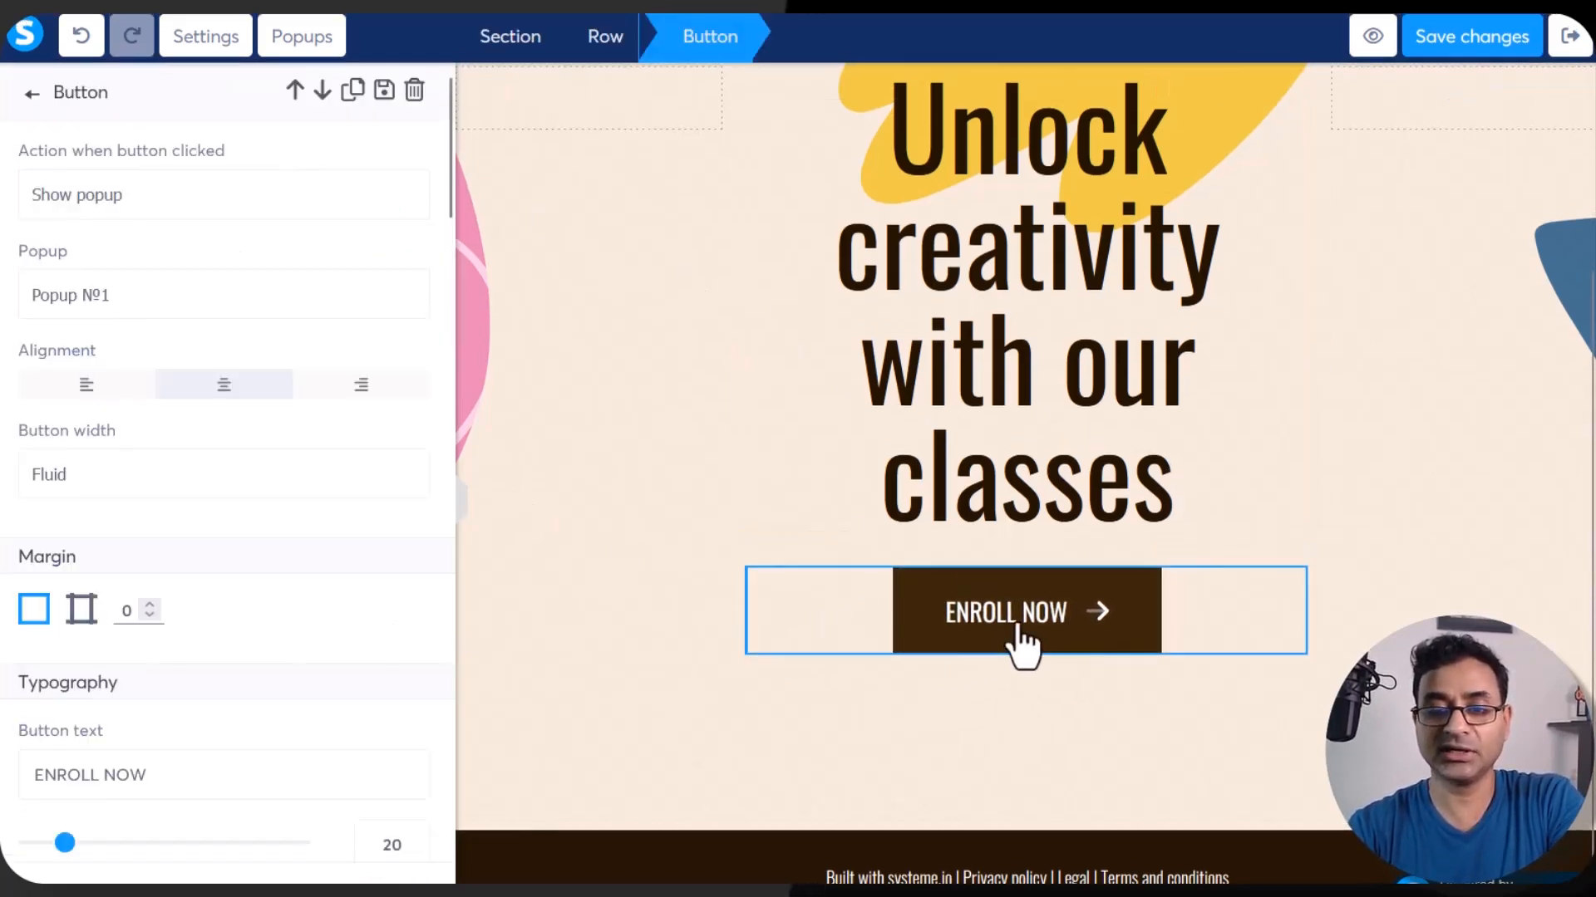
{"action": "left_click", "coordinate": [1018, 173]}
{"action": "scroll", "coordinate": [1018, 173], "scroll_direction": "up", "scroll_amount": 2}
{"action": "left_click", "coordinate": [1017, 173]}
{"action": "double_click", "coordinate": [935, 353]}
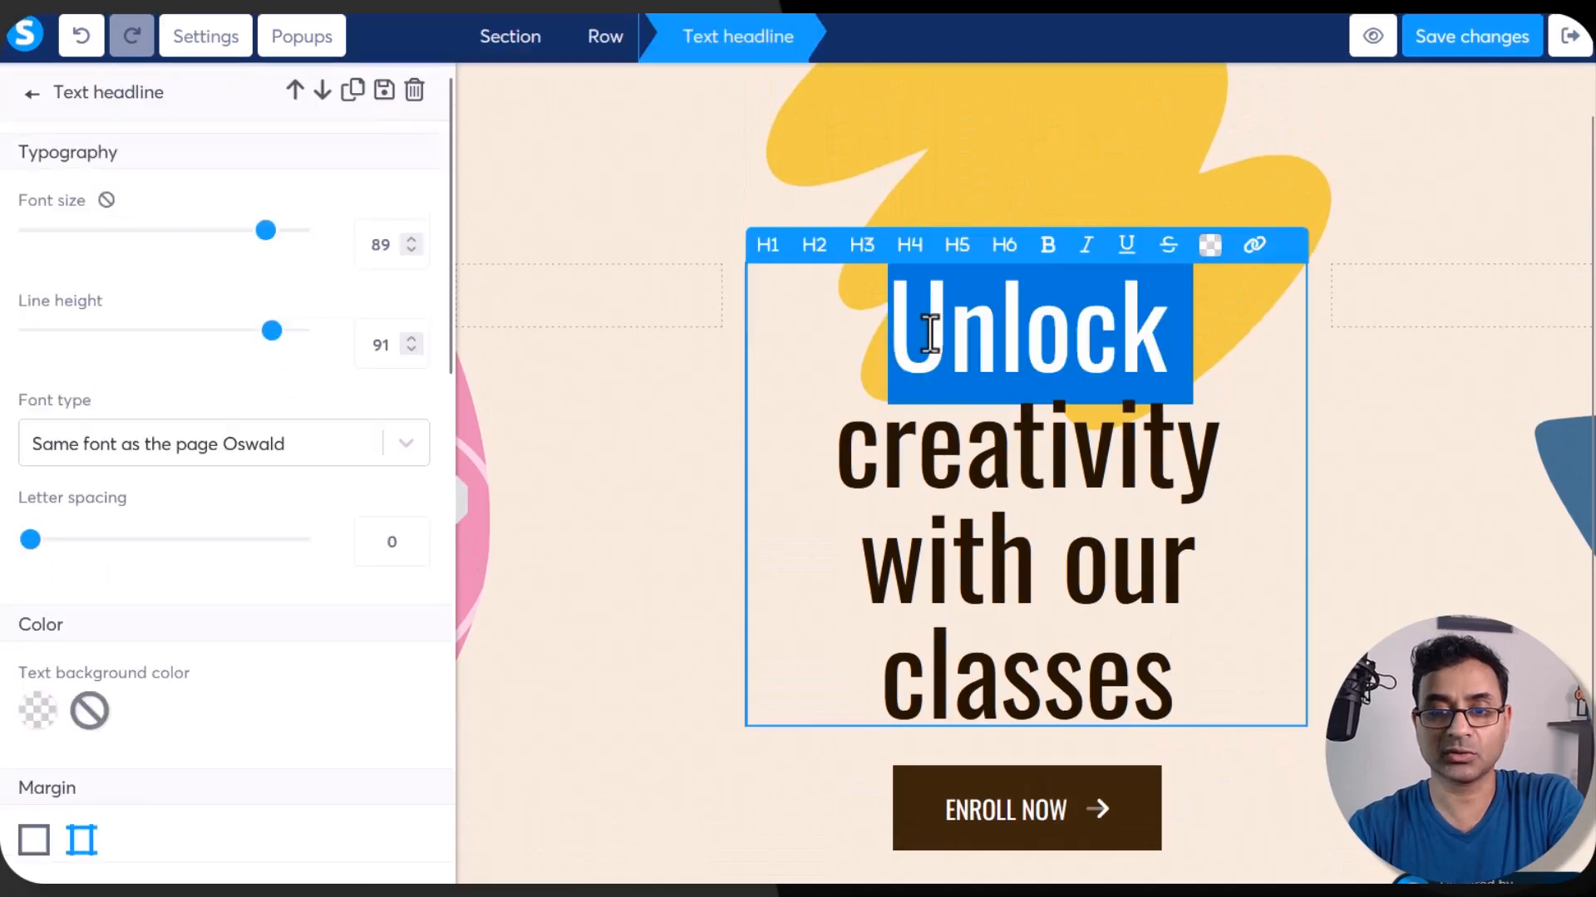
{"action": "key", "text": "ctrl+a"}
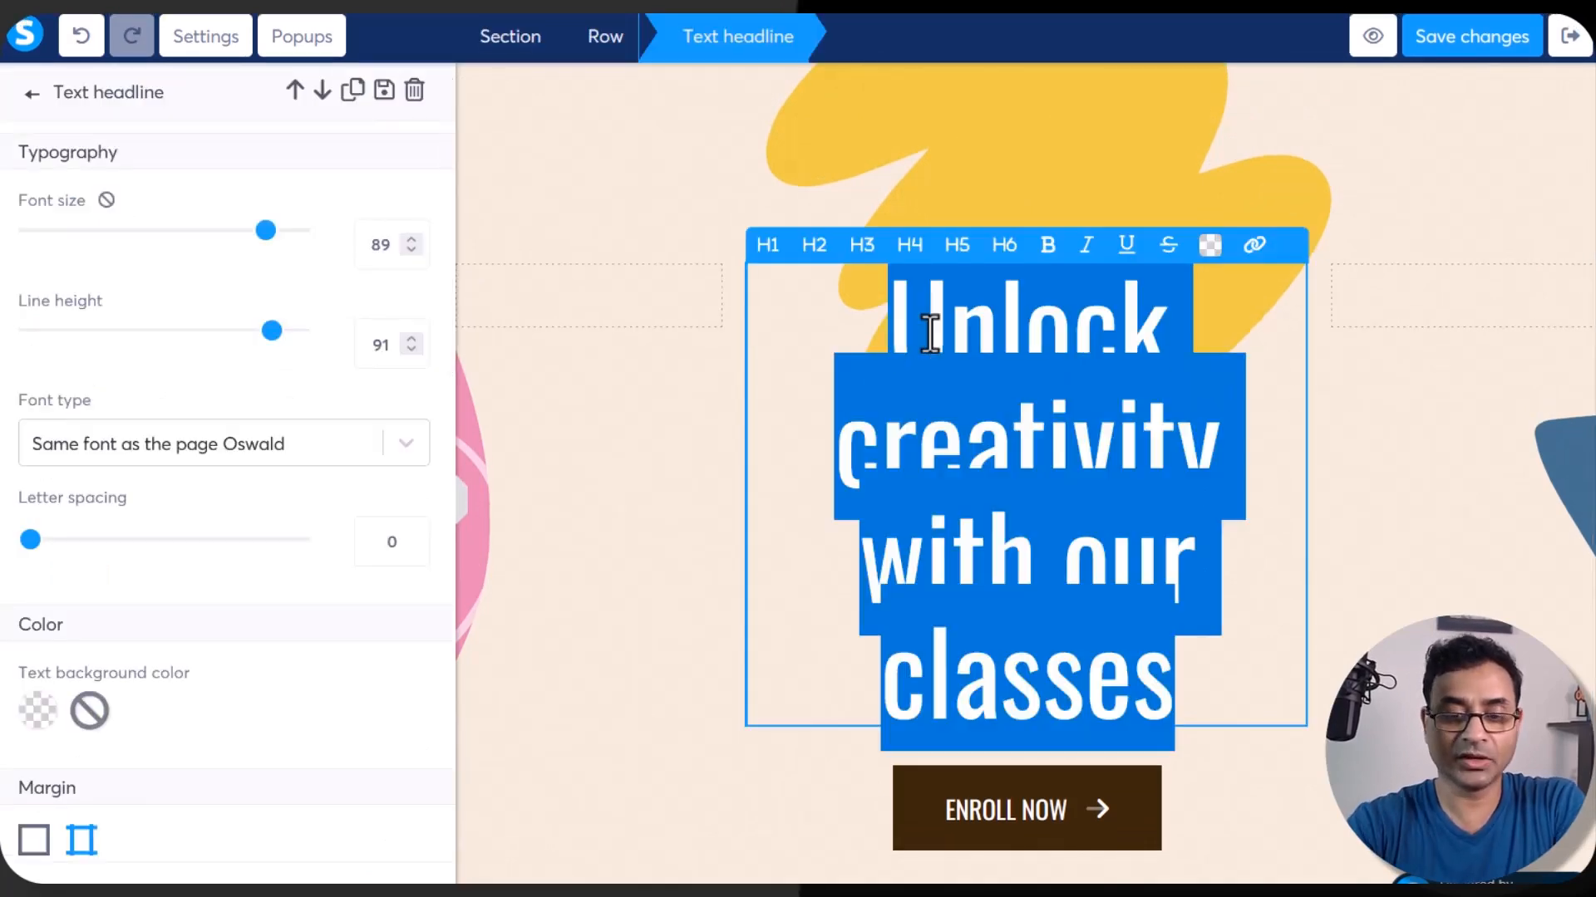
{"action": "type", "text": "Get my"}
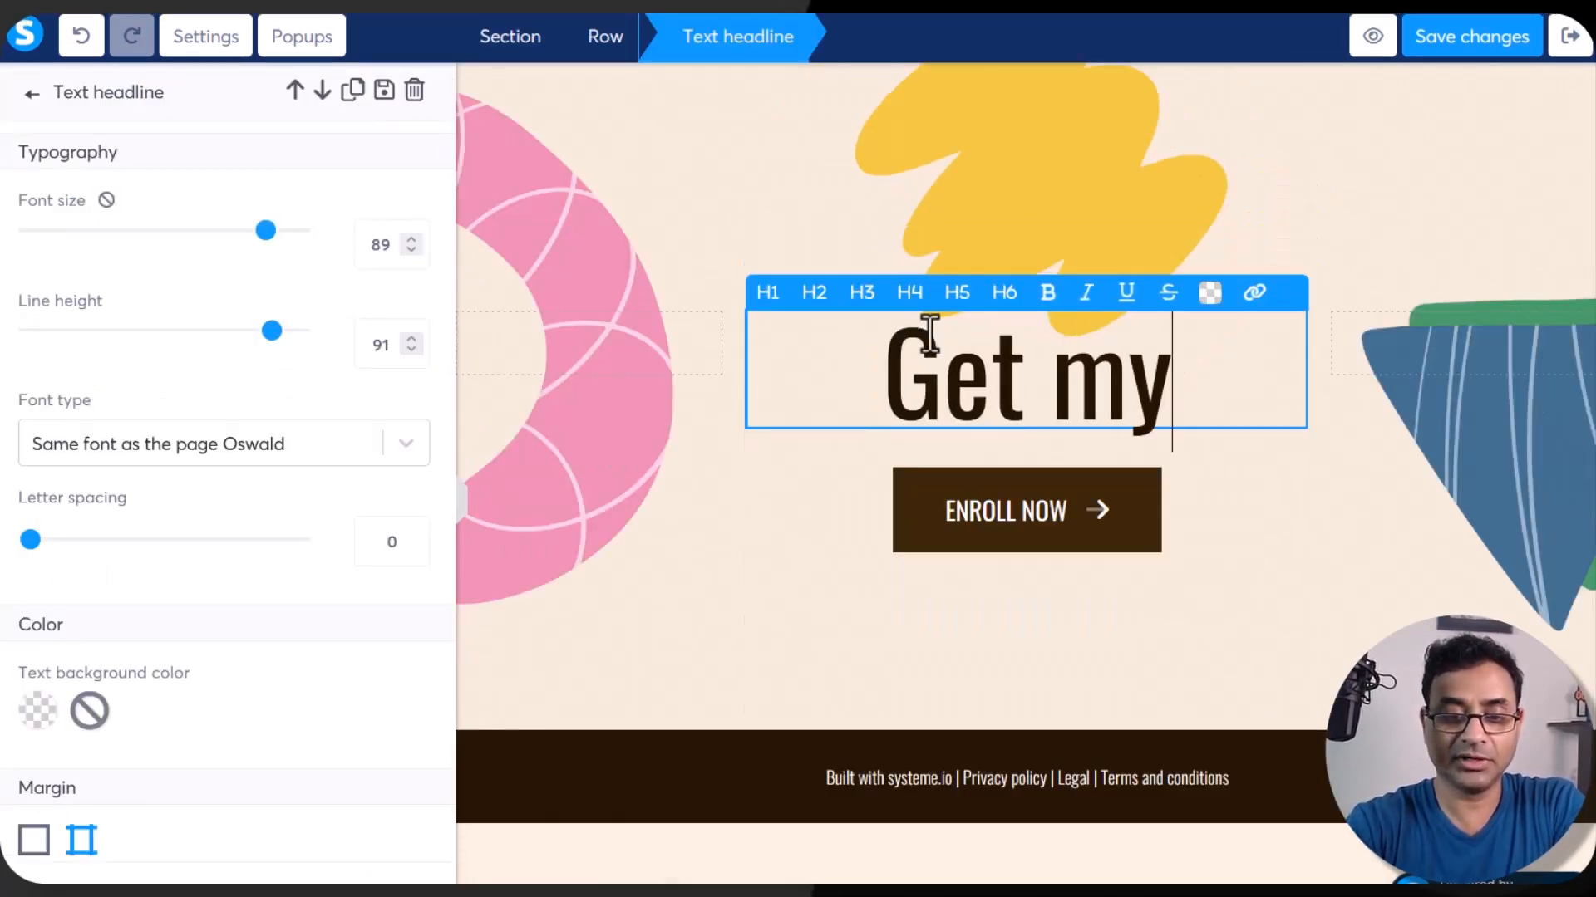
{"action": "type", "text": " free pdf "}
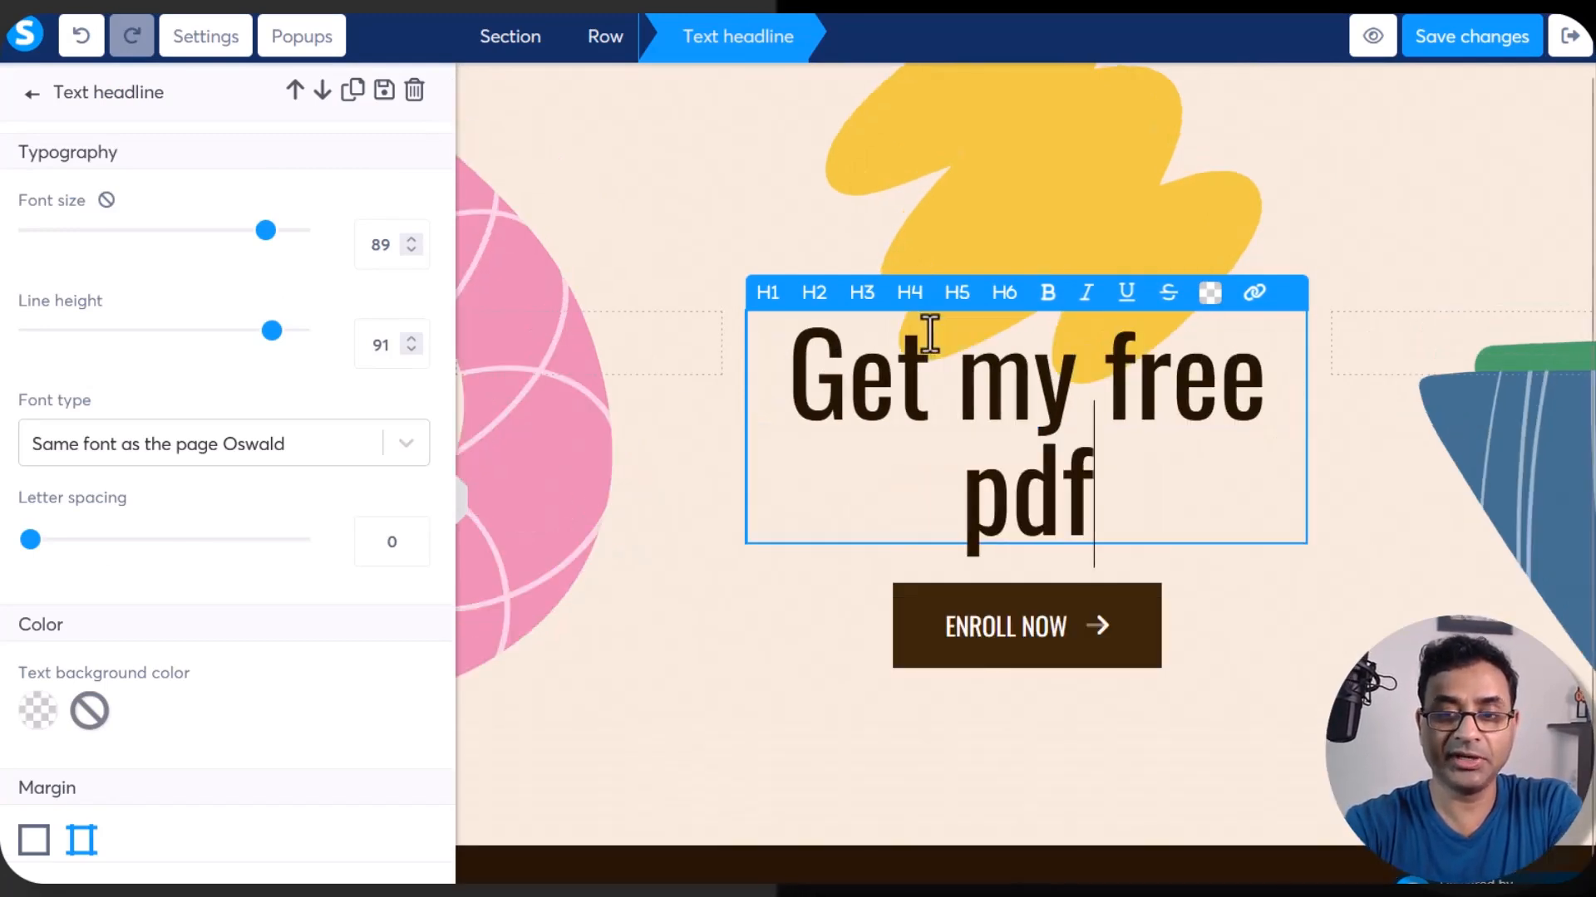
{"action": "type", "text": "to"}
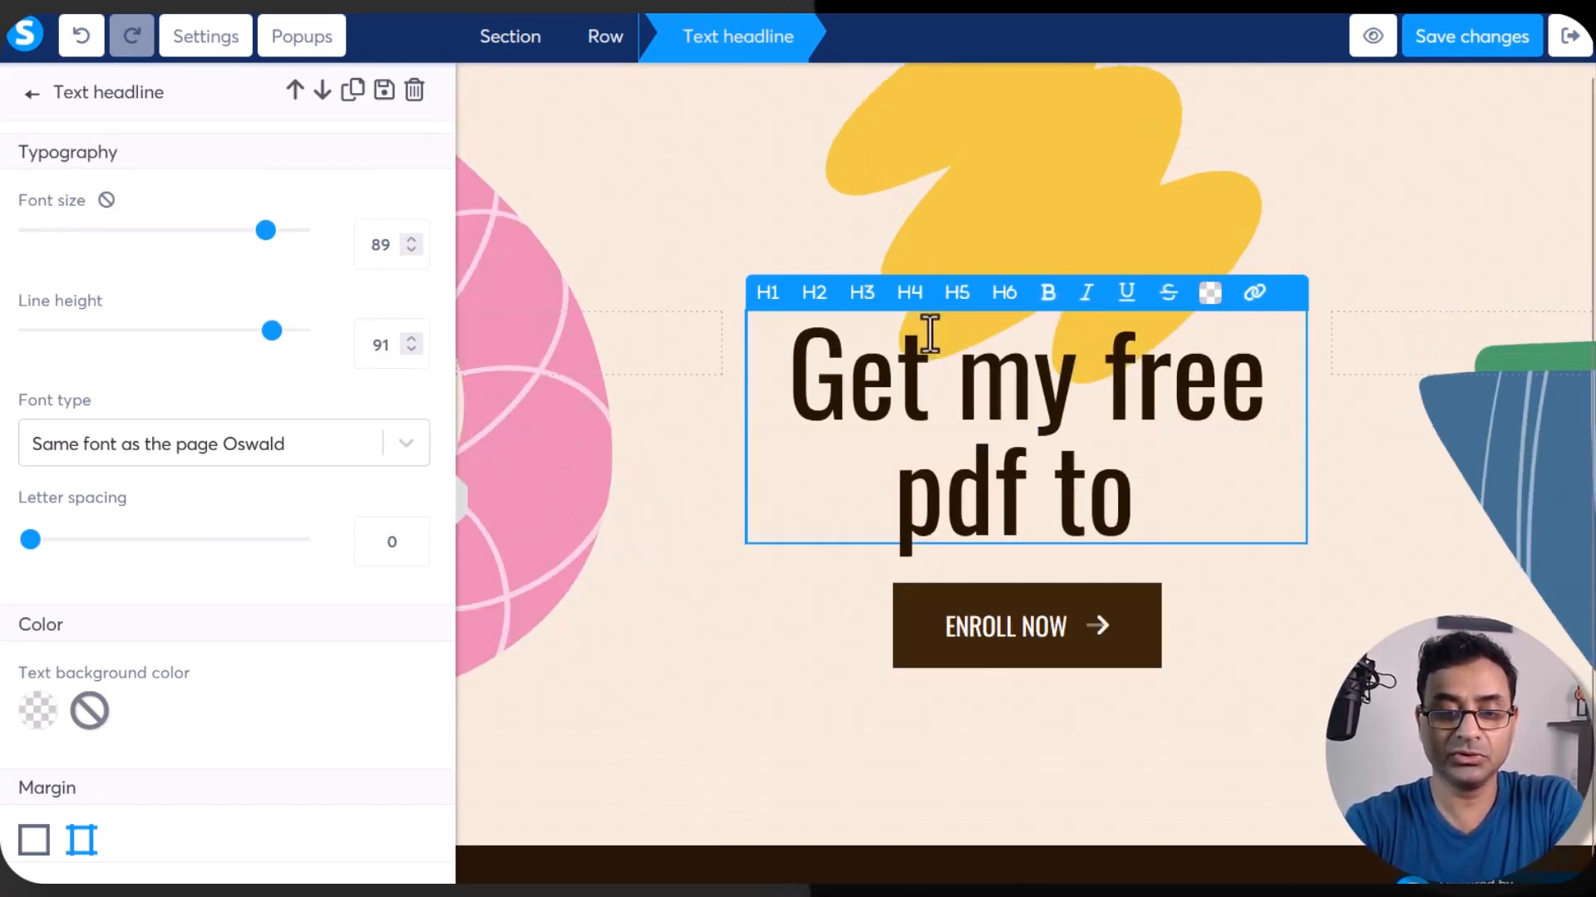
{"action": "type", "text": " start "}
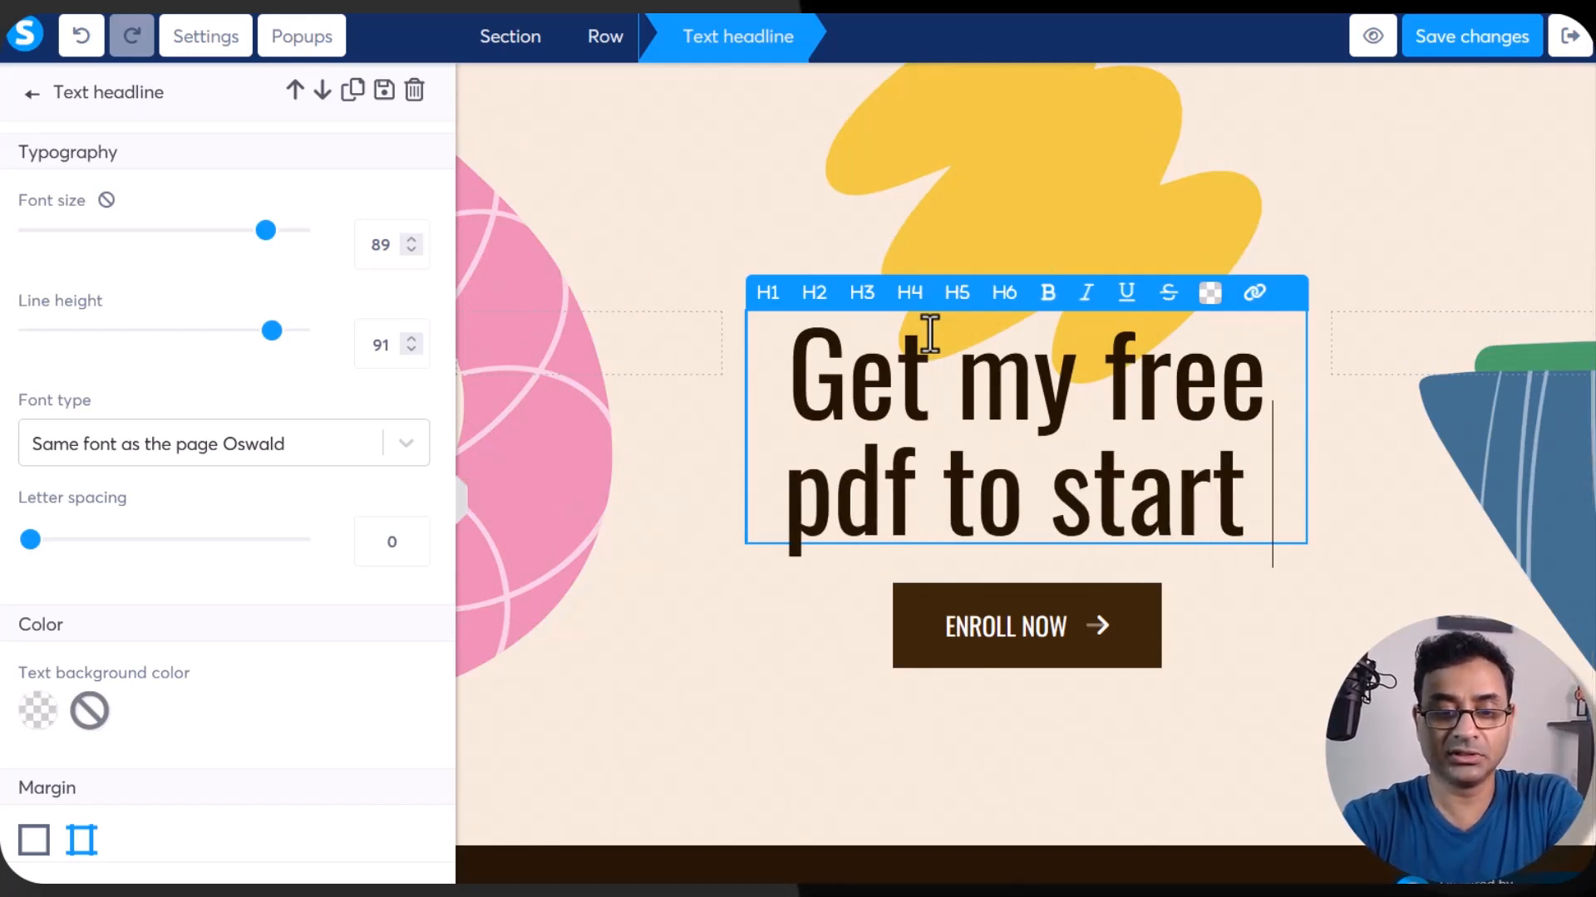
{"action": "type", "text": "earning onli"}
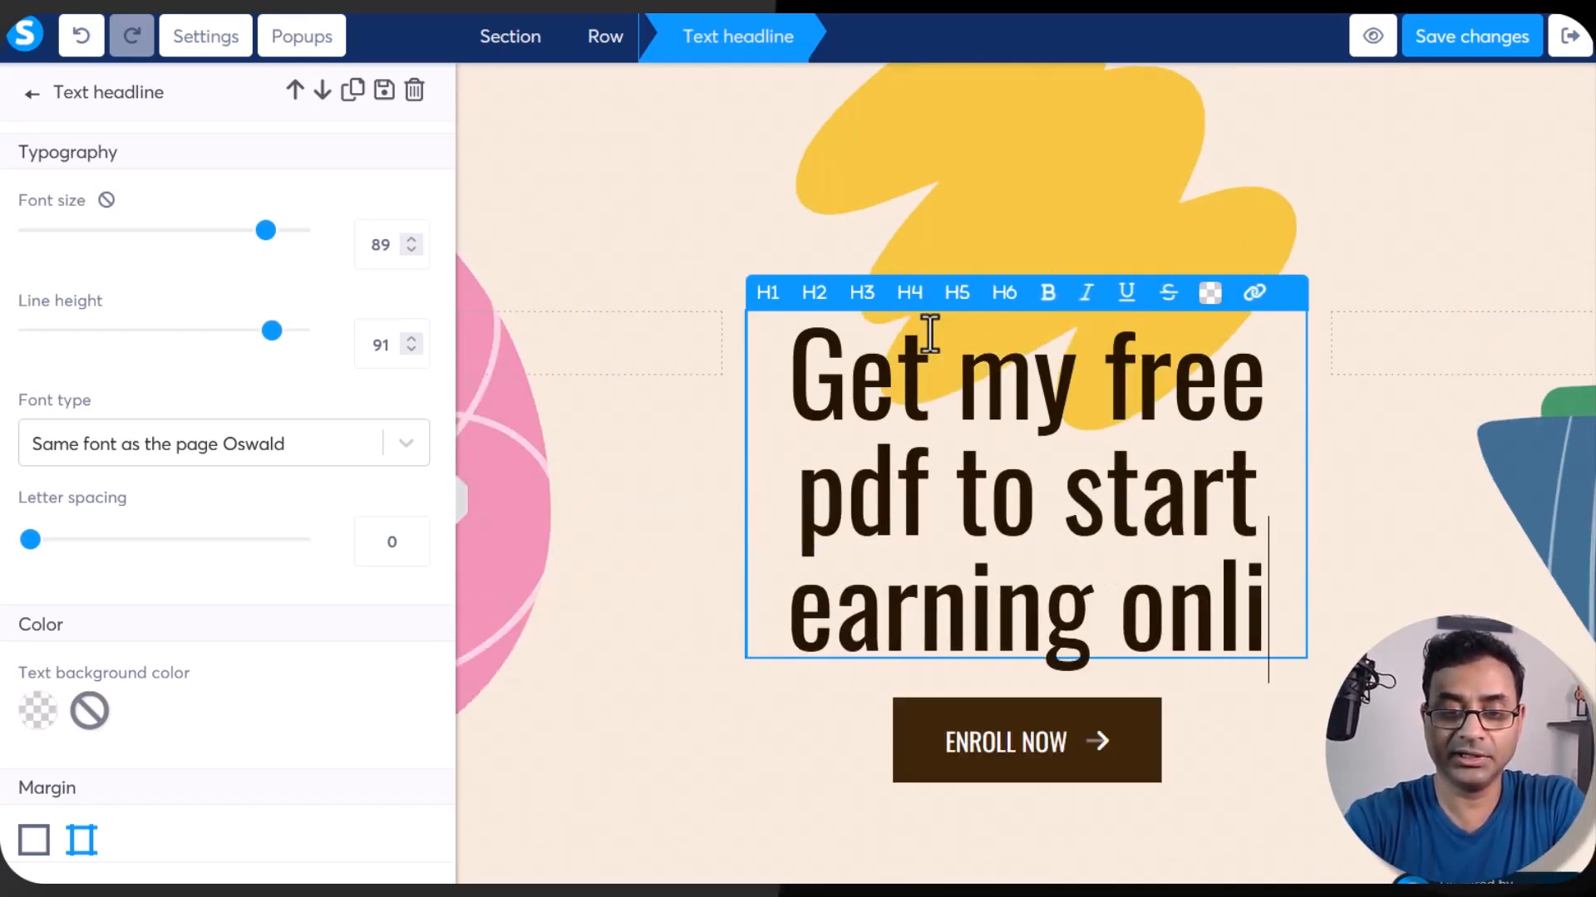
{"action": "type", "text": "ne today"}
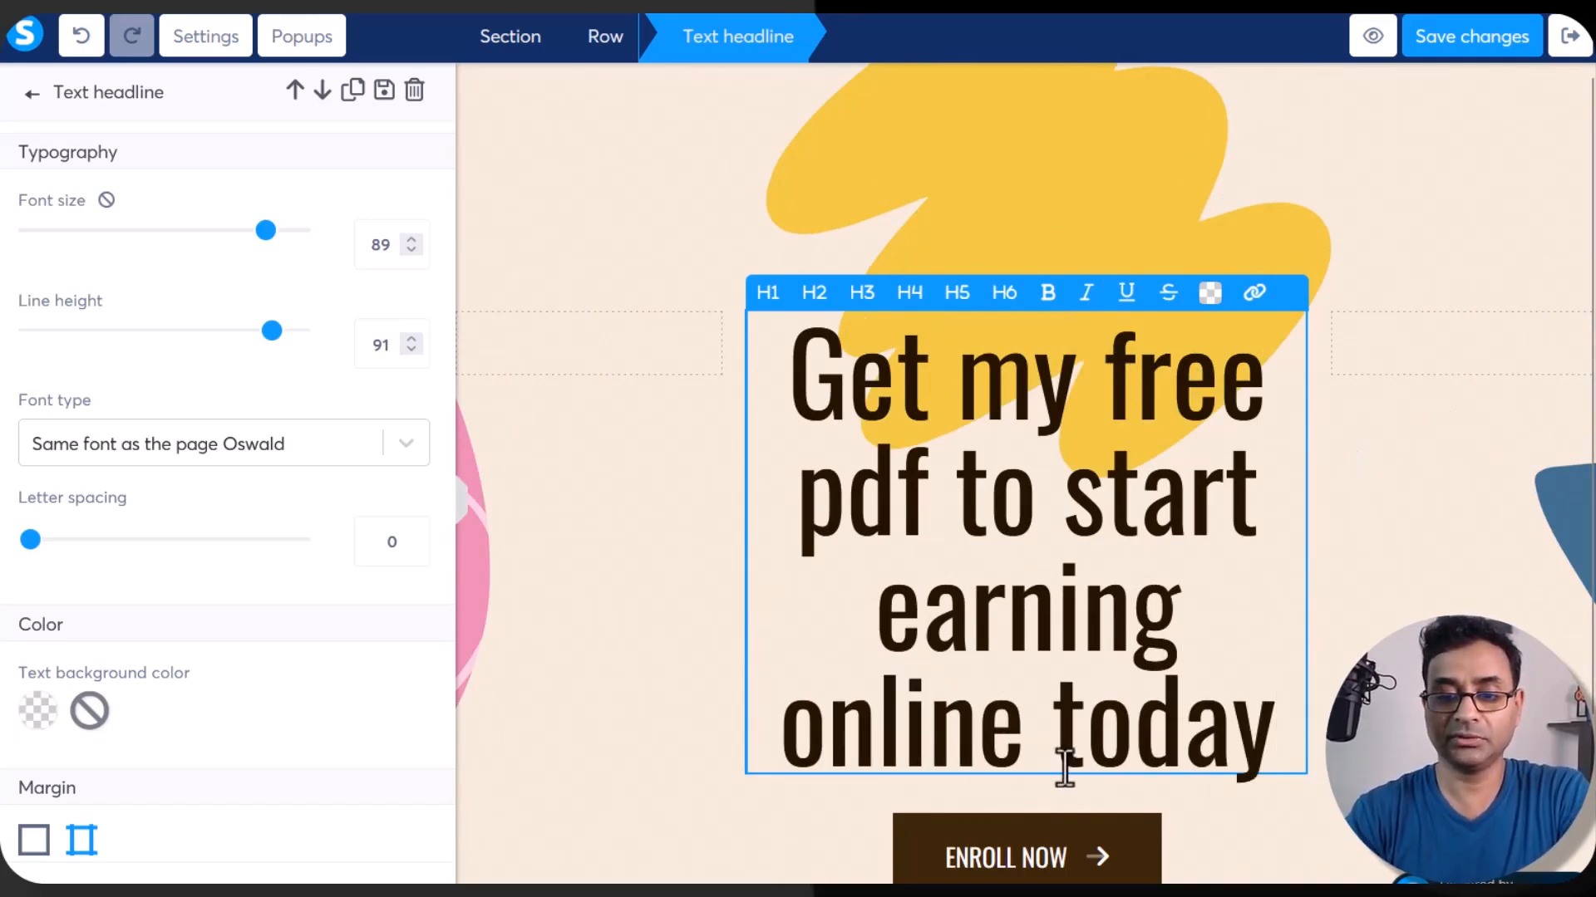
Step: Change the text of the "ENROLL NOW" button below the main headline to "Get Access Here"
{"action": "left_click", "coordinate": [1041, 845]}
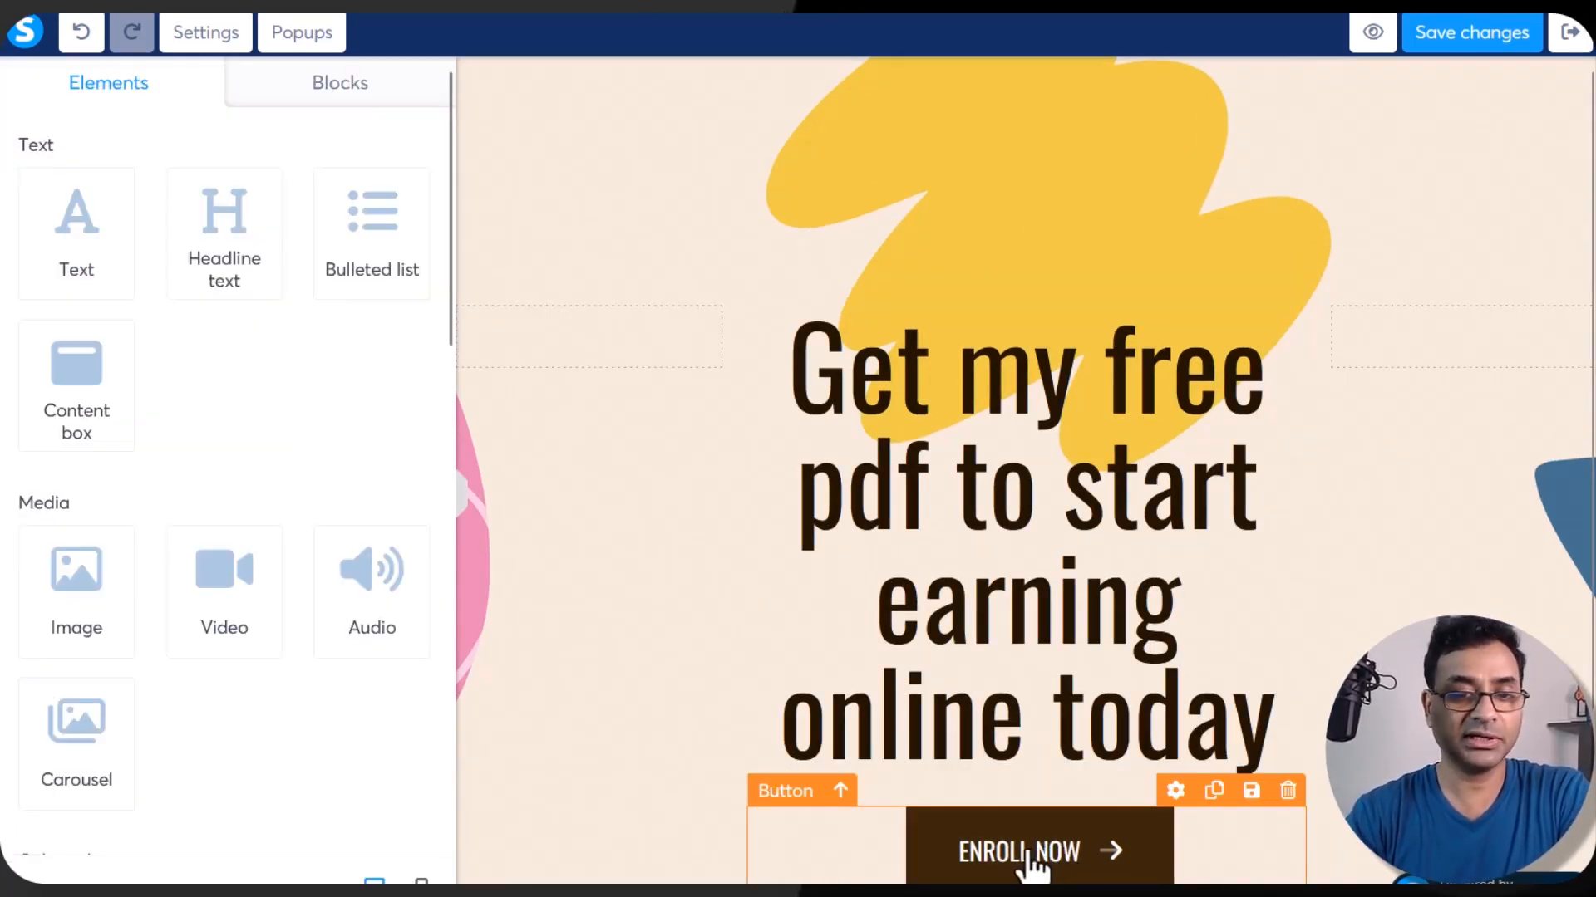
{"action": "scroll", "coordinate": [994, 849], "scroll_direction": "down", "scroll_amount": 3}
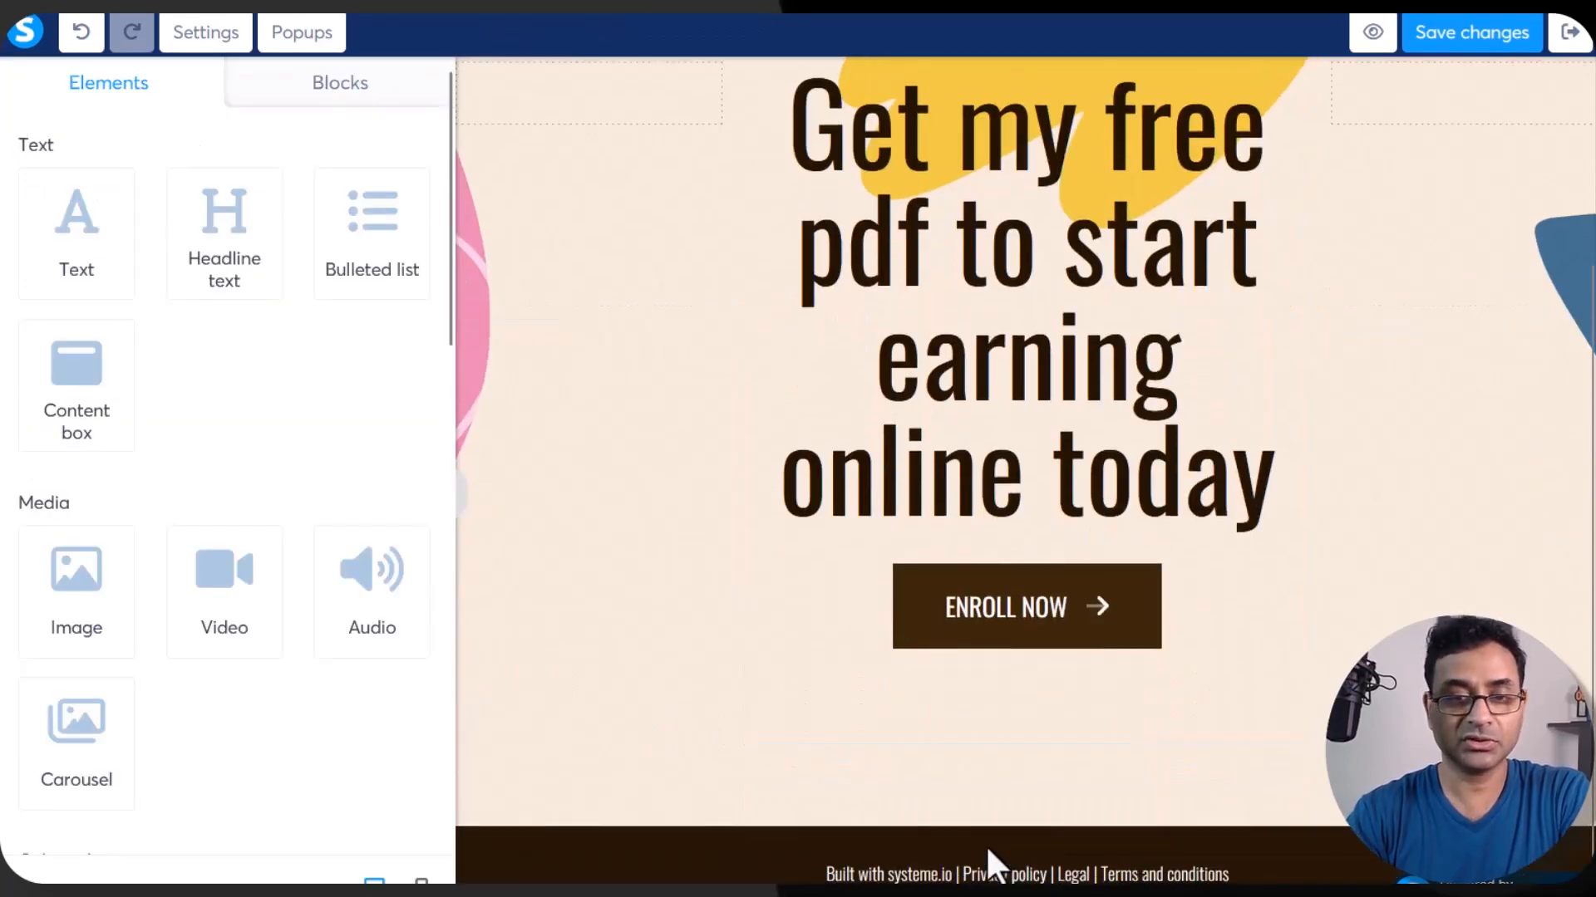
{"action": "left_click", "coordinate": [1001, 615]}
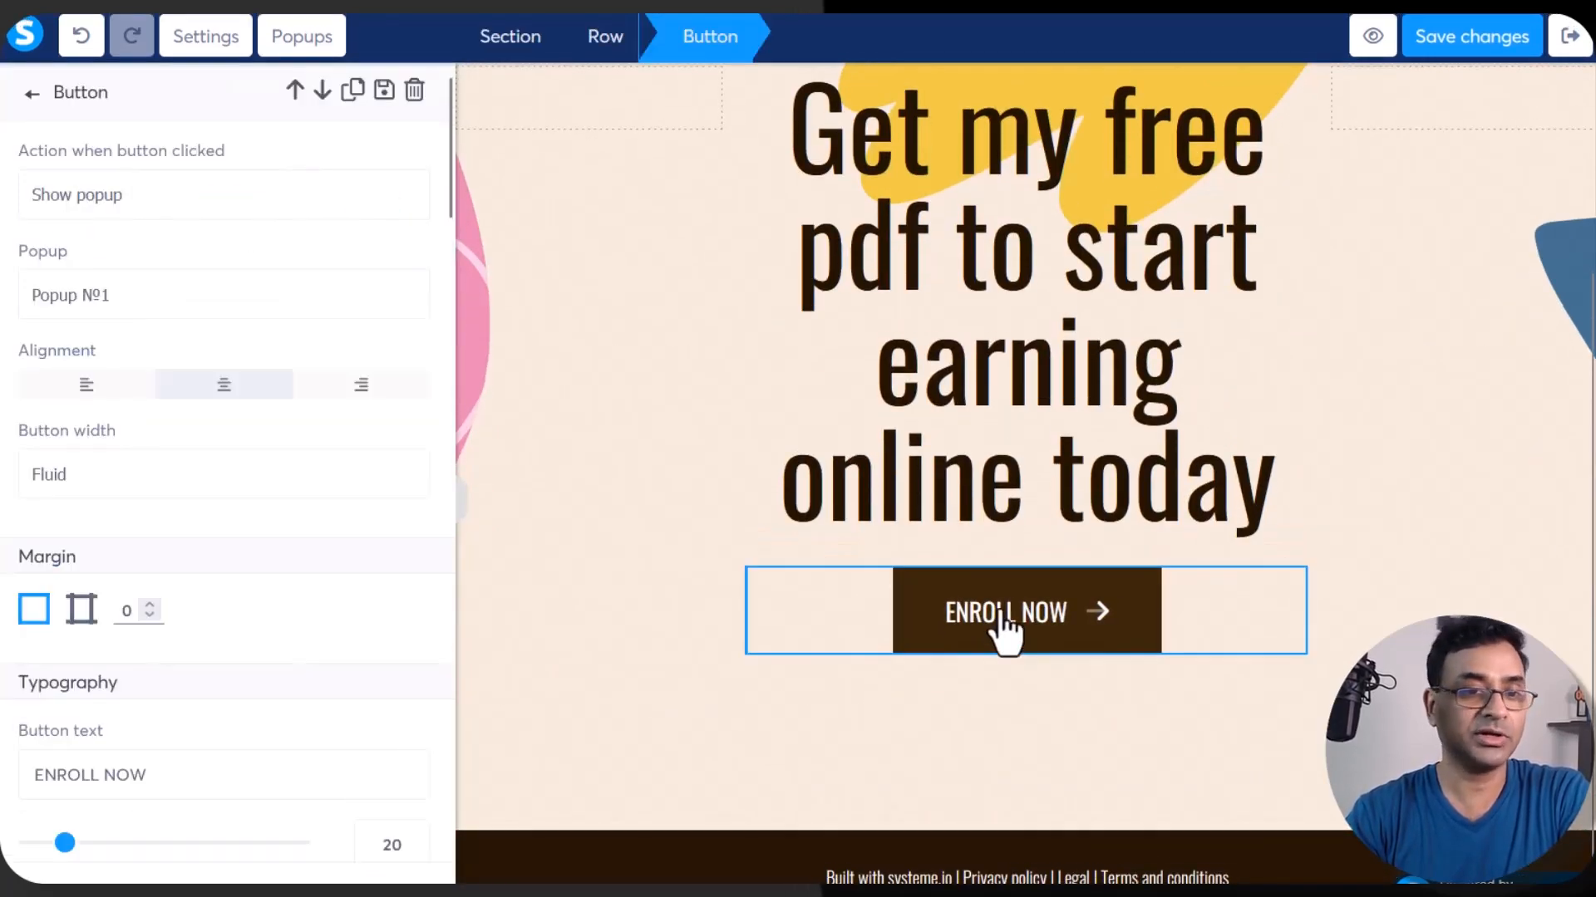
{"action": "scroll", "coordinate": [203, 540], "scroll_direction": "down", "scroll_amount": 10}
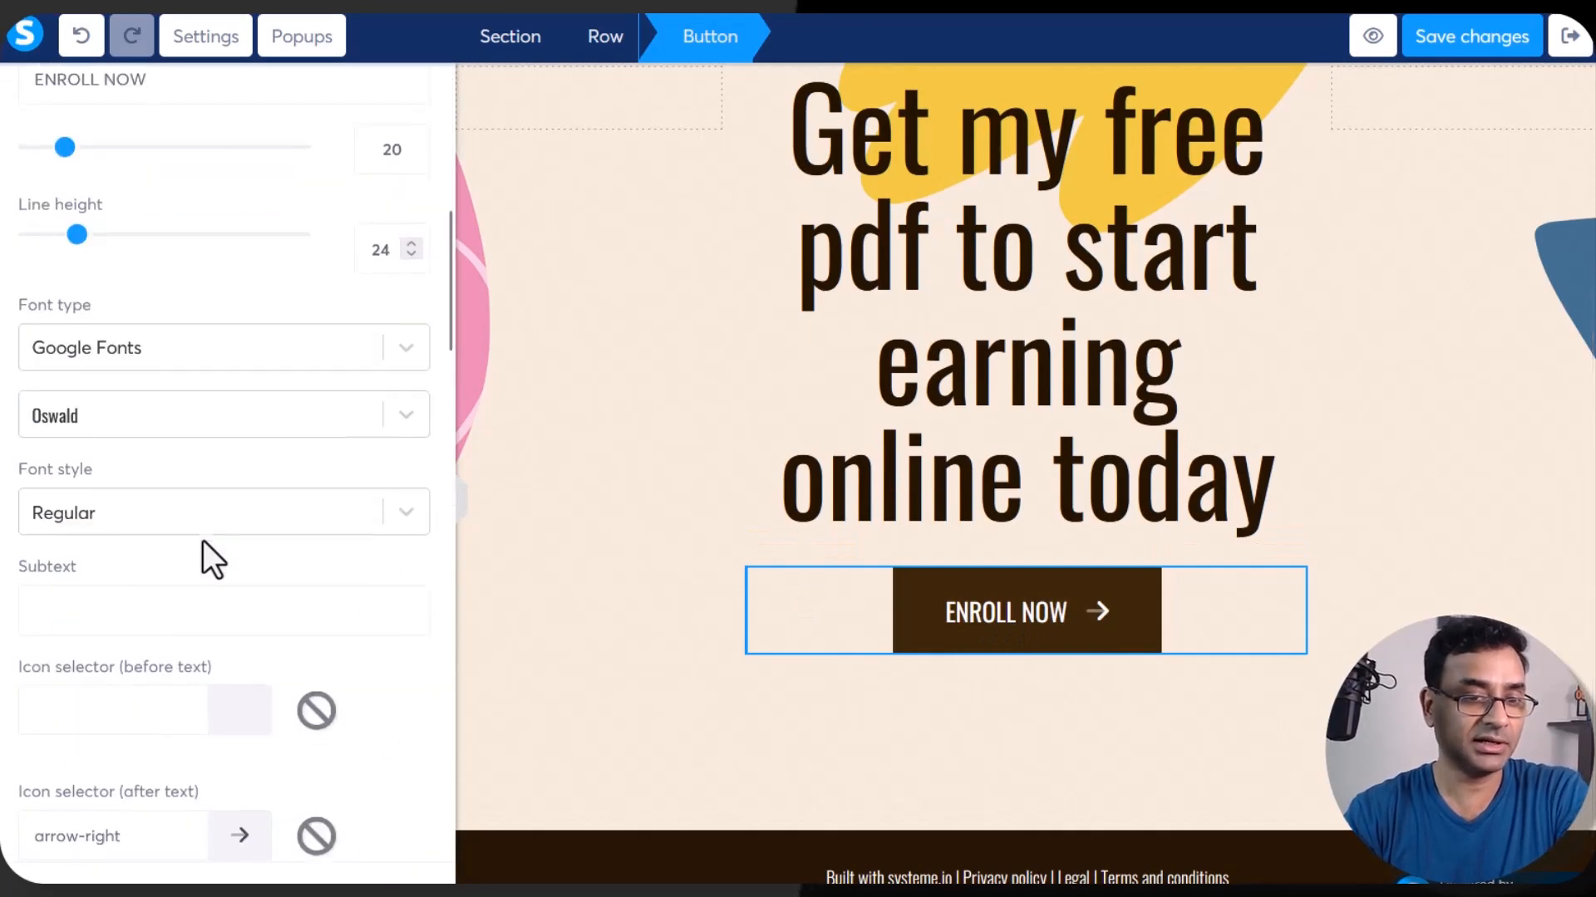
{"action": "scroll", "coordinate": [202, 542], "scroll_direction": "down", "scroll_amount": 8}
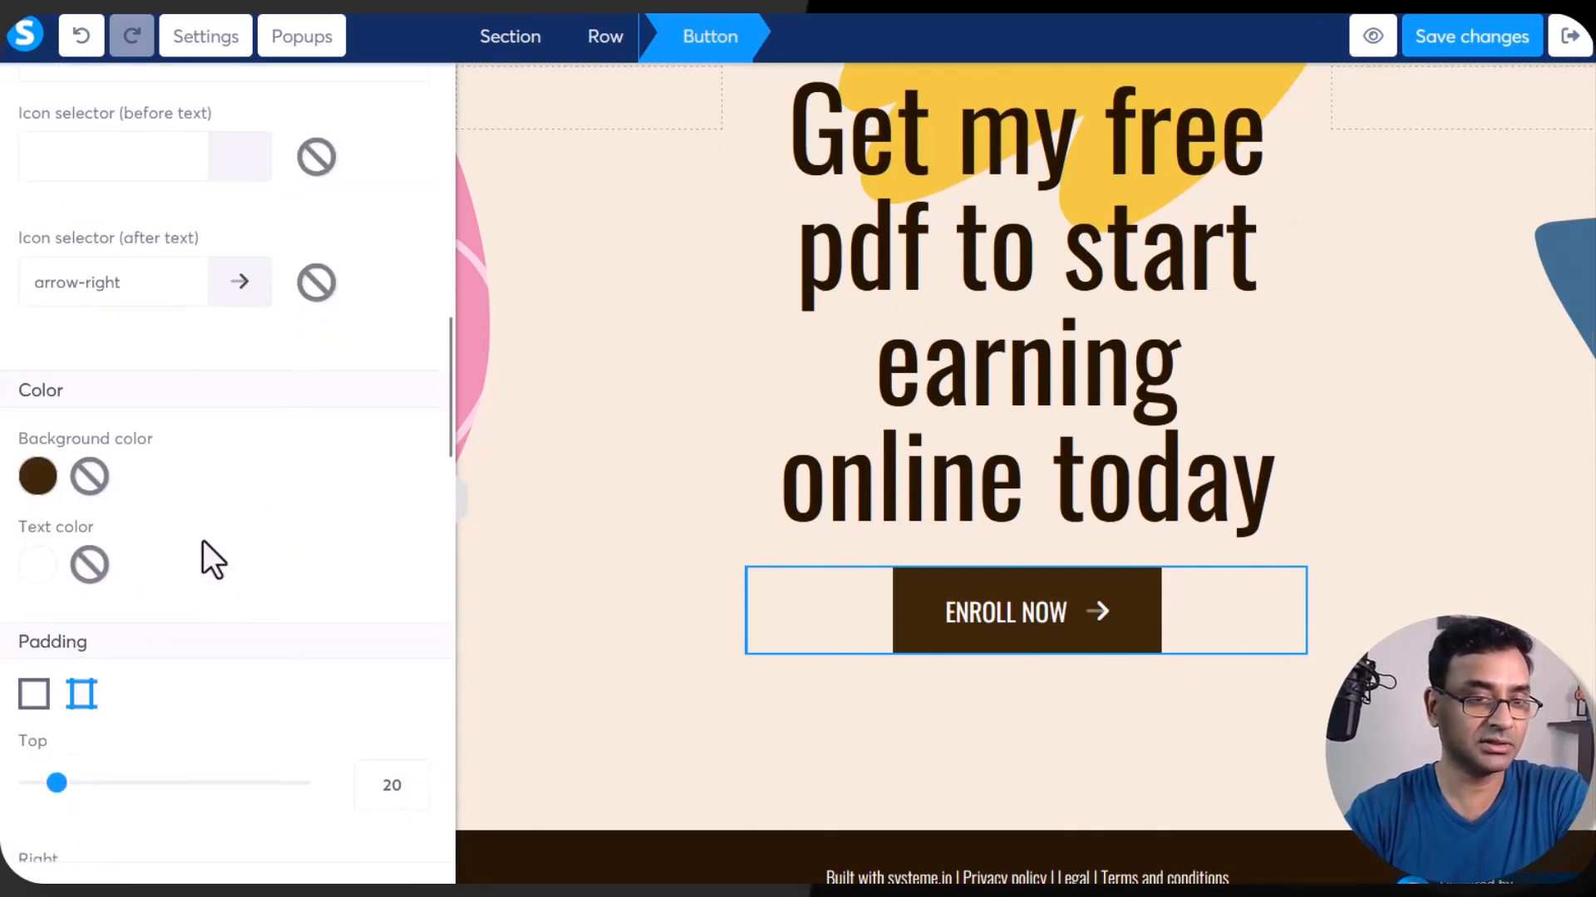
{"action": "scroll", "coordinate": [202, 541], "scroll_direction": "down", "scroll_amount": 9}
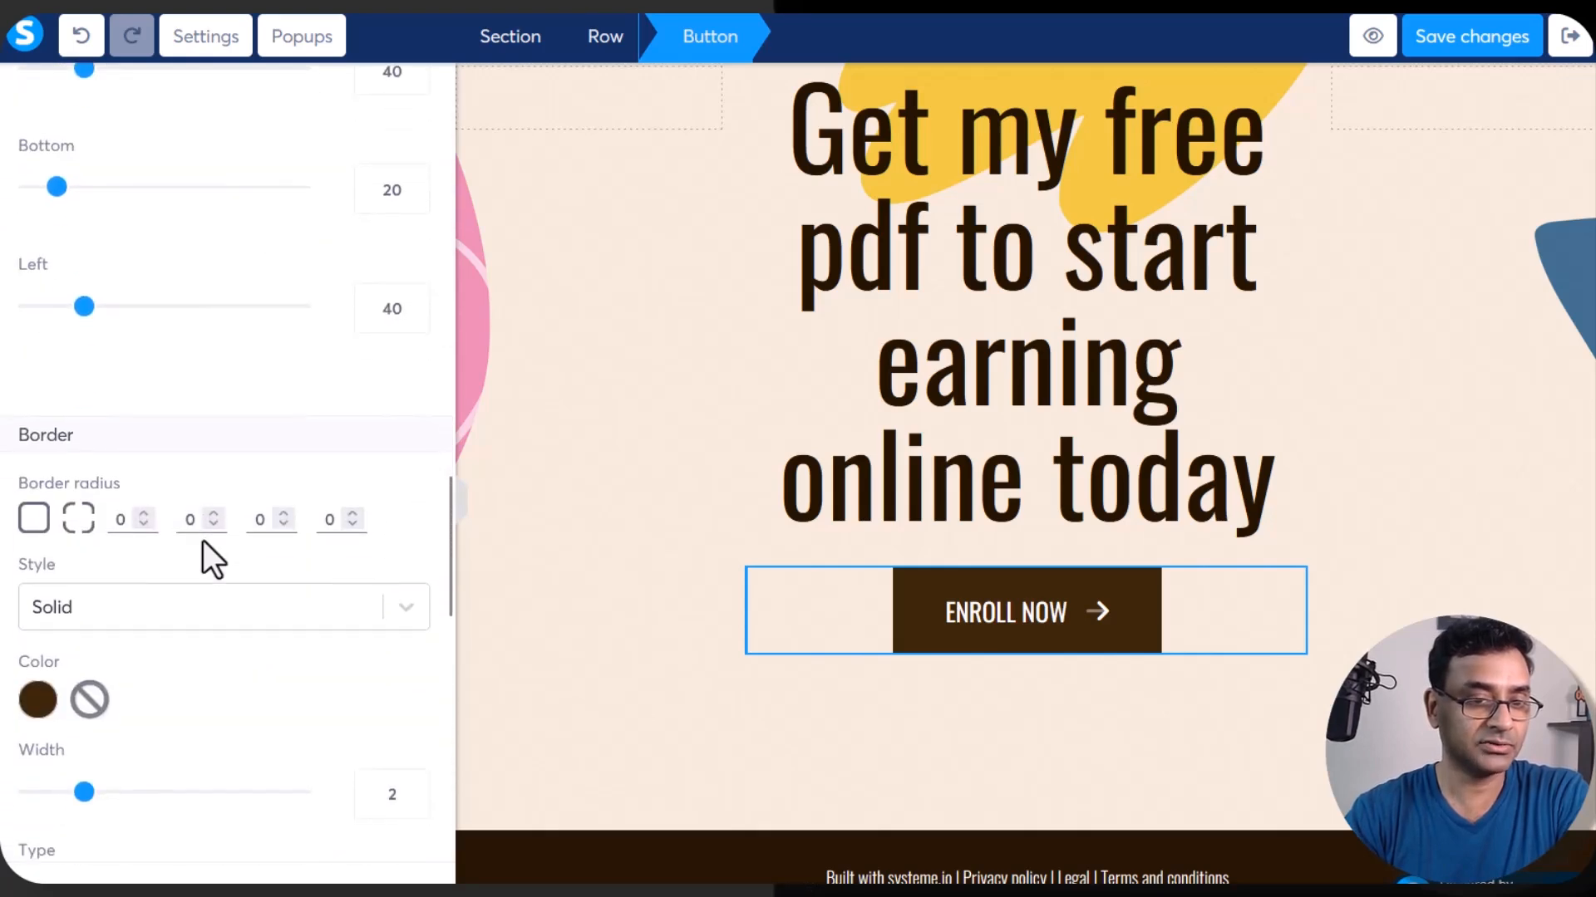
{"action": "scroll", "coordinate": [200, 498], "scroll_direction": "up", "scroll_amount": 20}
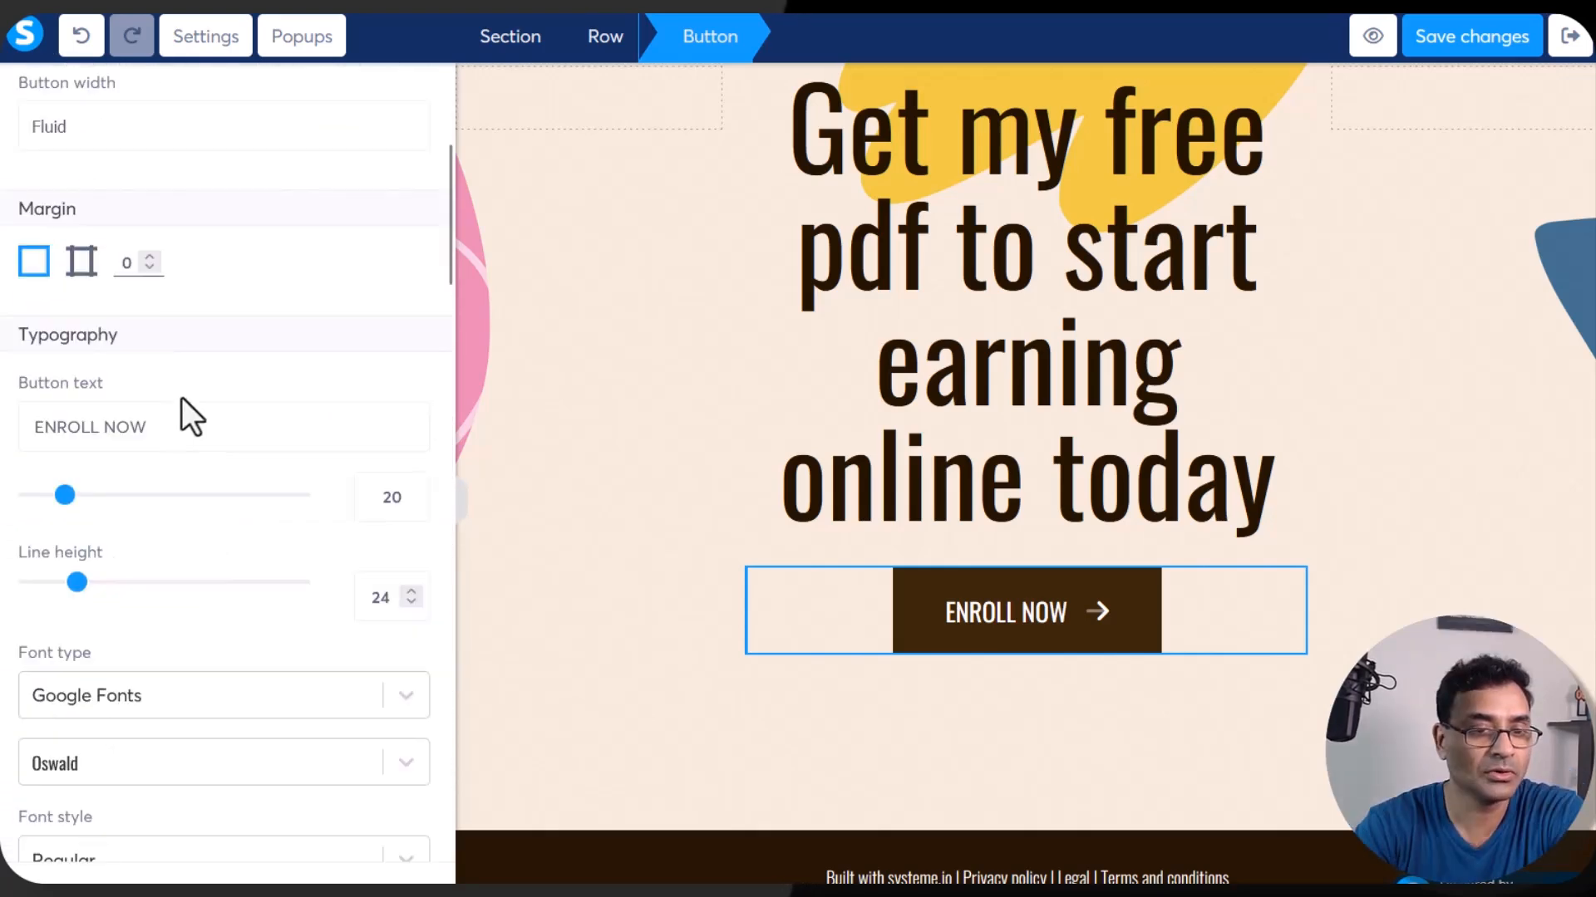
{"action": "left_click", "coordinate": [182, 428]}
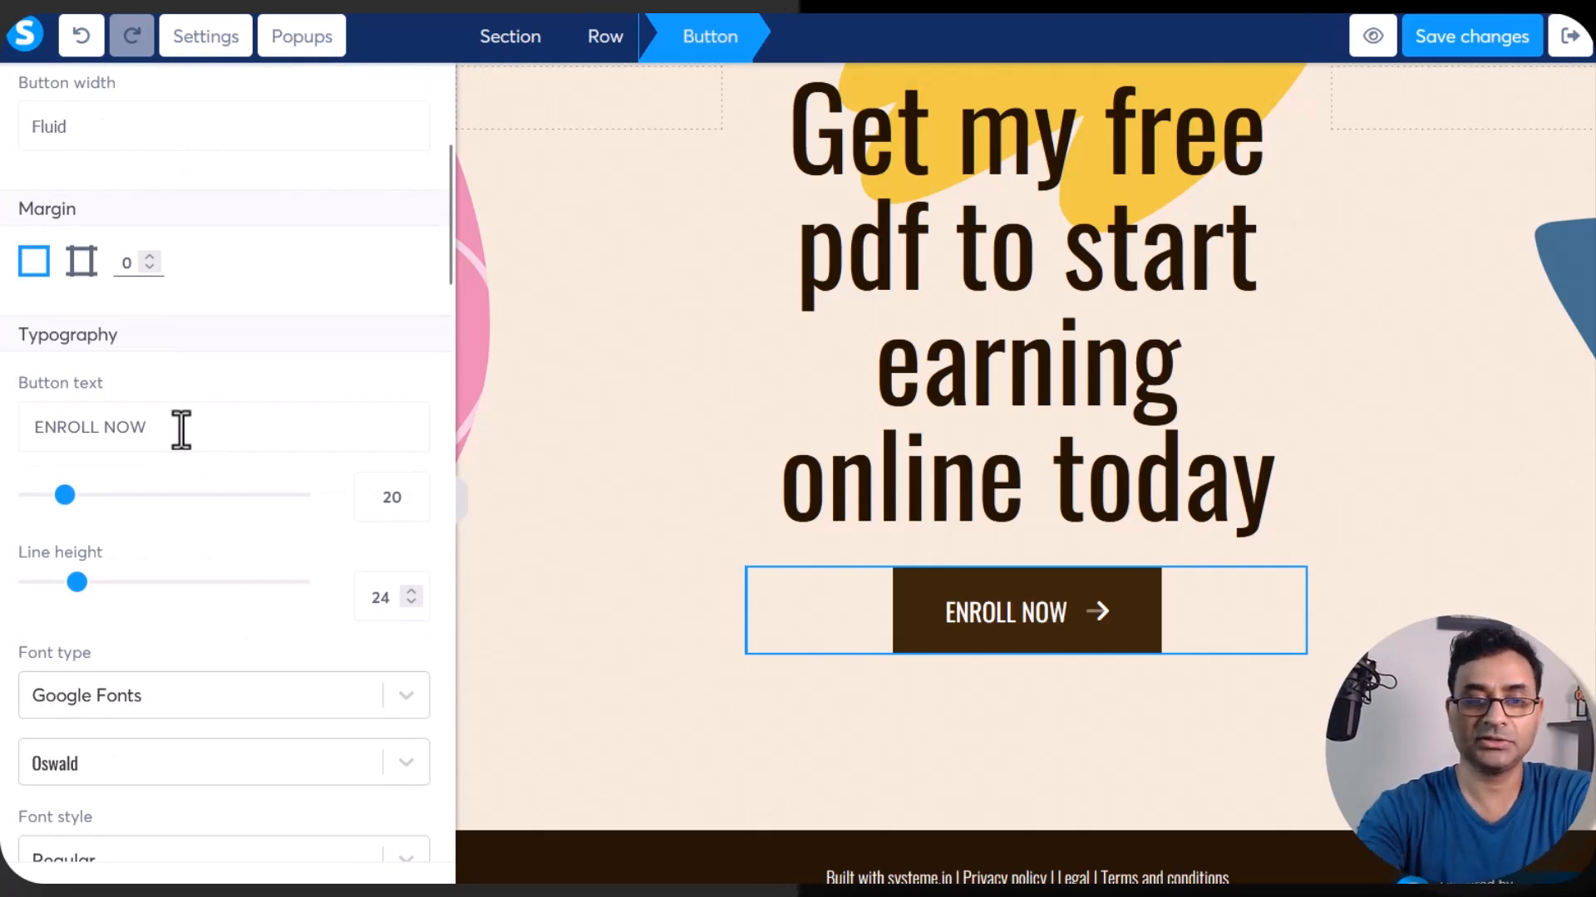
{"action": "key", "text": "BackSpace"}
{"action": "key", "text": "BackSpace"}
{"action": "key", "text": "BackSpace"}
{"action": "key", "text": "BackSpace"}
{"action": "key", "text": "BackSpace"}
{"action": "key", "text": "BackSpace"}
{"action": "key", "text": "BackSpace"}
{"action": "key", "text": "BackSpace"}
{"action": "key", "text": "BackSpace"}
{"action": "key", "text": "BackSpace"}
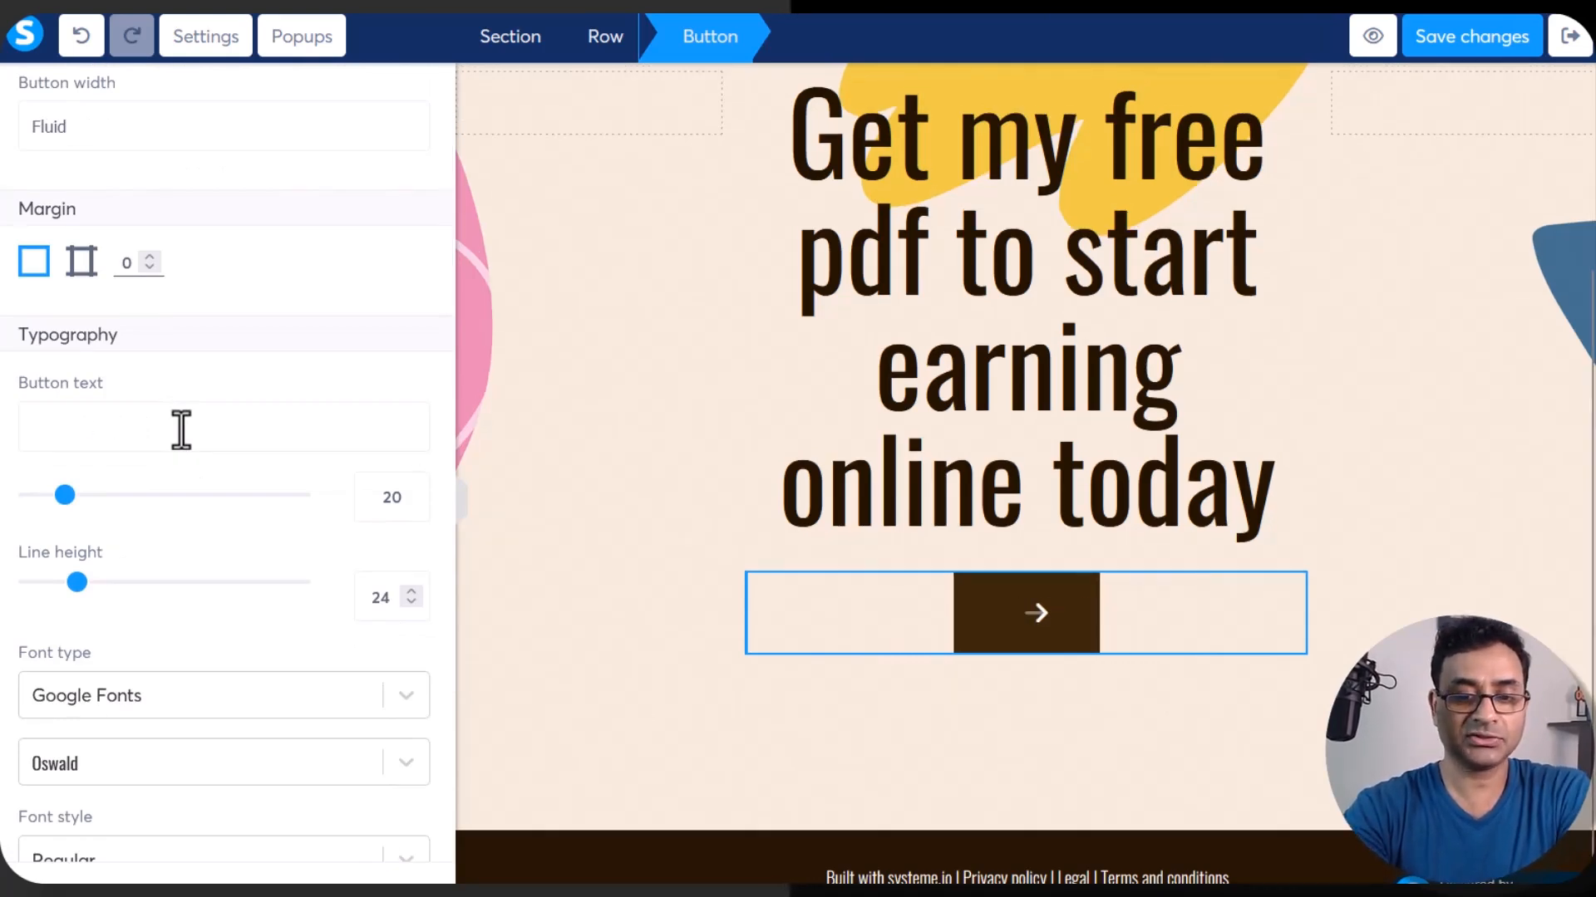
{"action": "type", "text": "Get Access Here"}
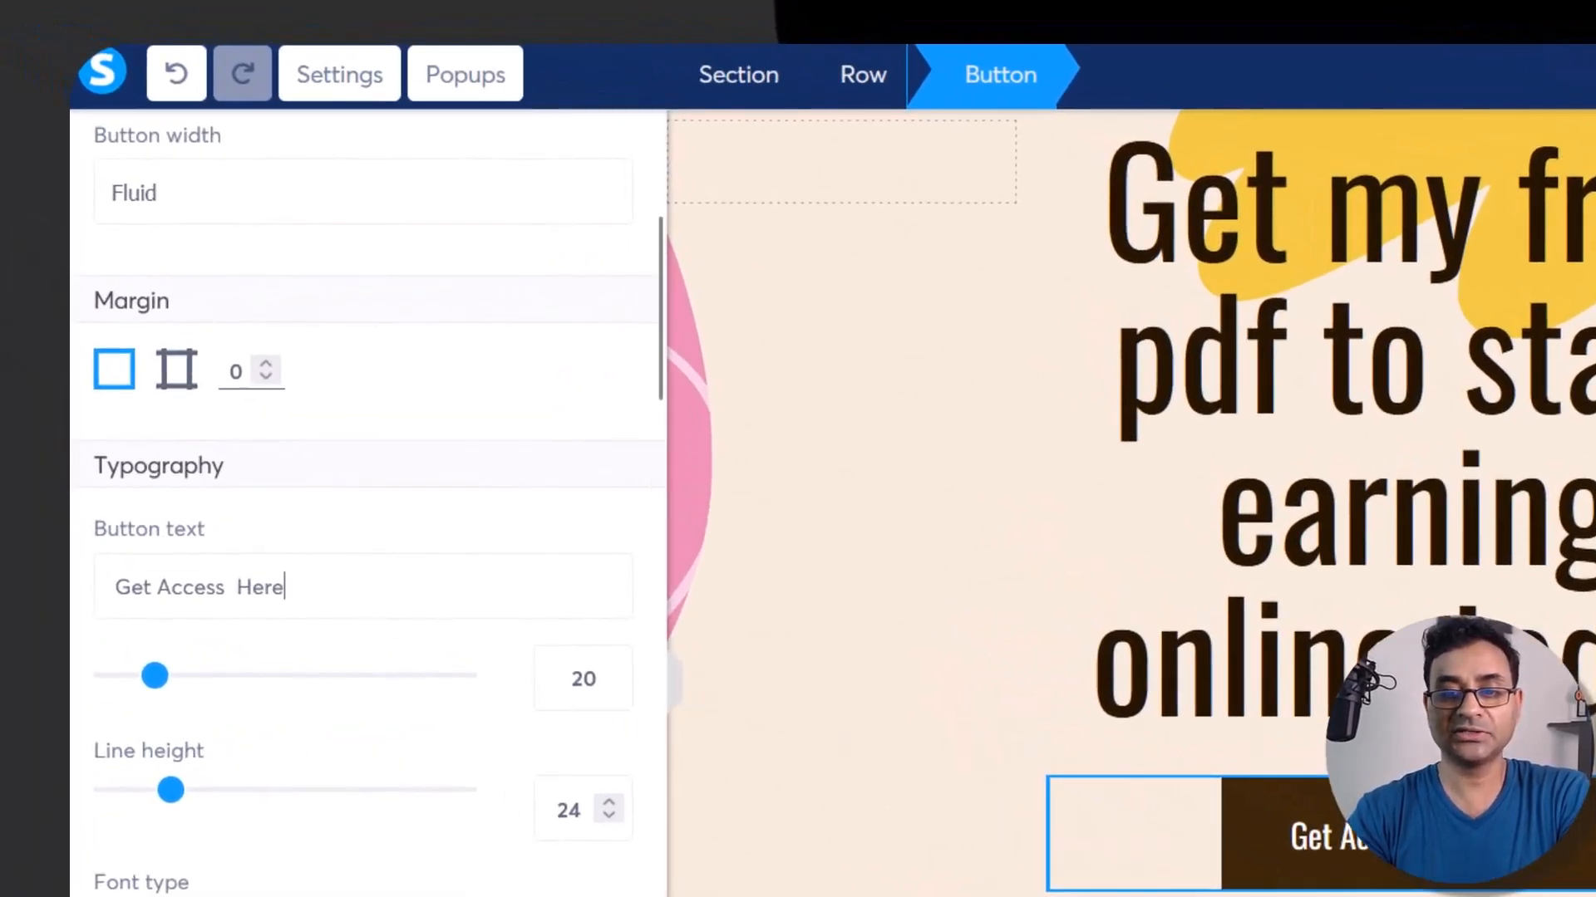
Step: Show Popup №1 for editing and change its headline to "Your Best Email!"
{"action": "left_click", "coordinate": [489, 77]}
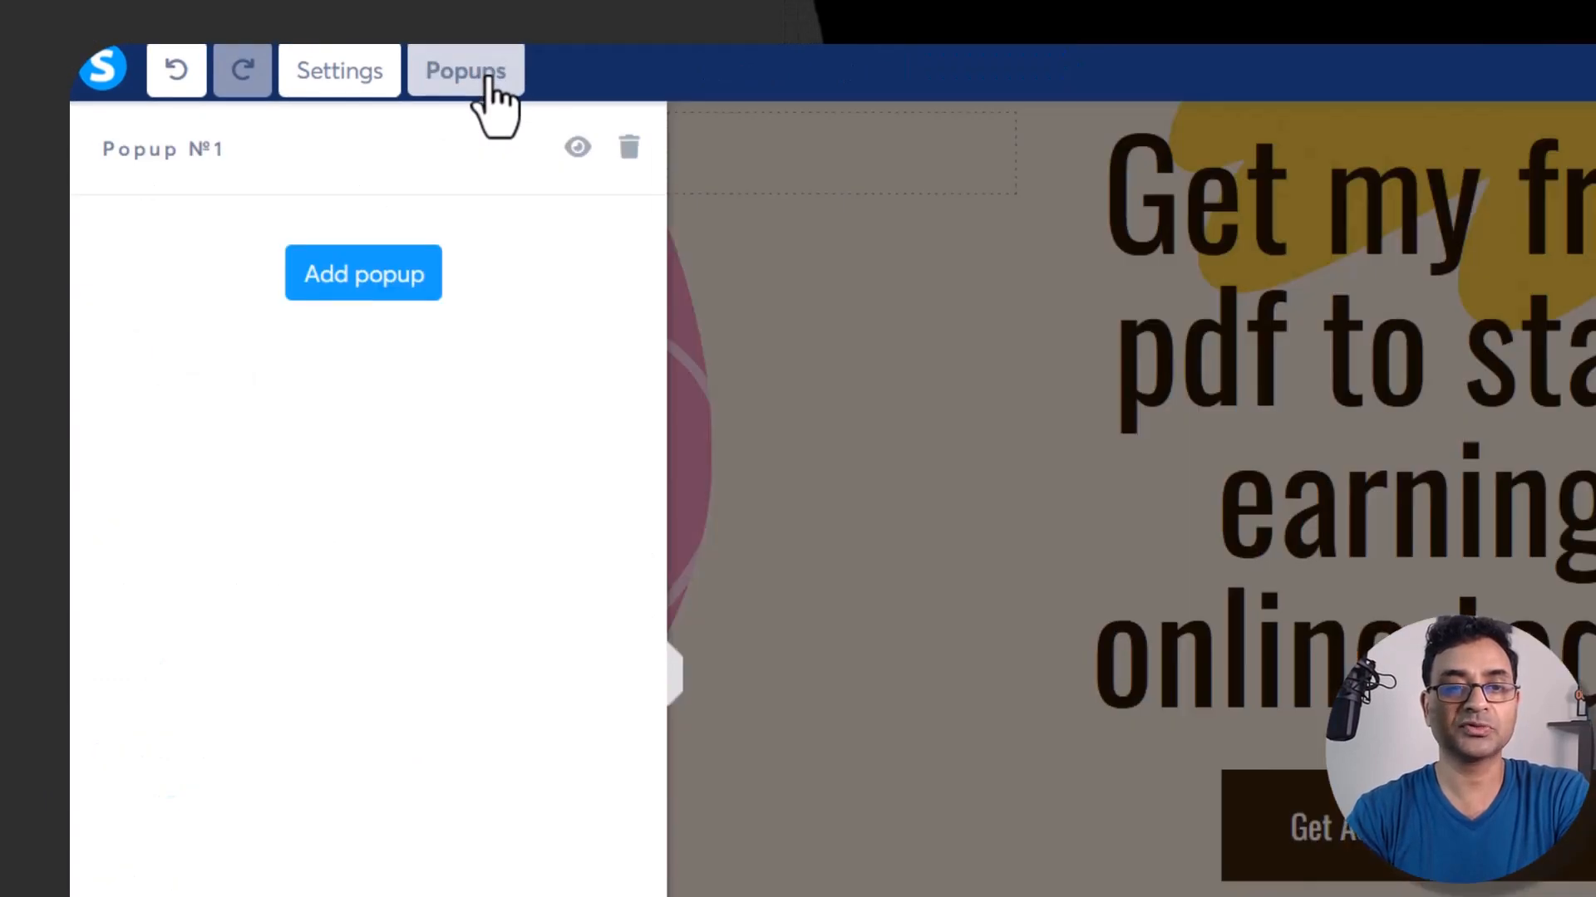
{"action": "left_click", "coordinate": [577, 149]}
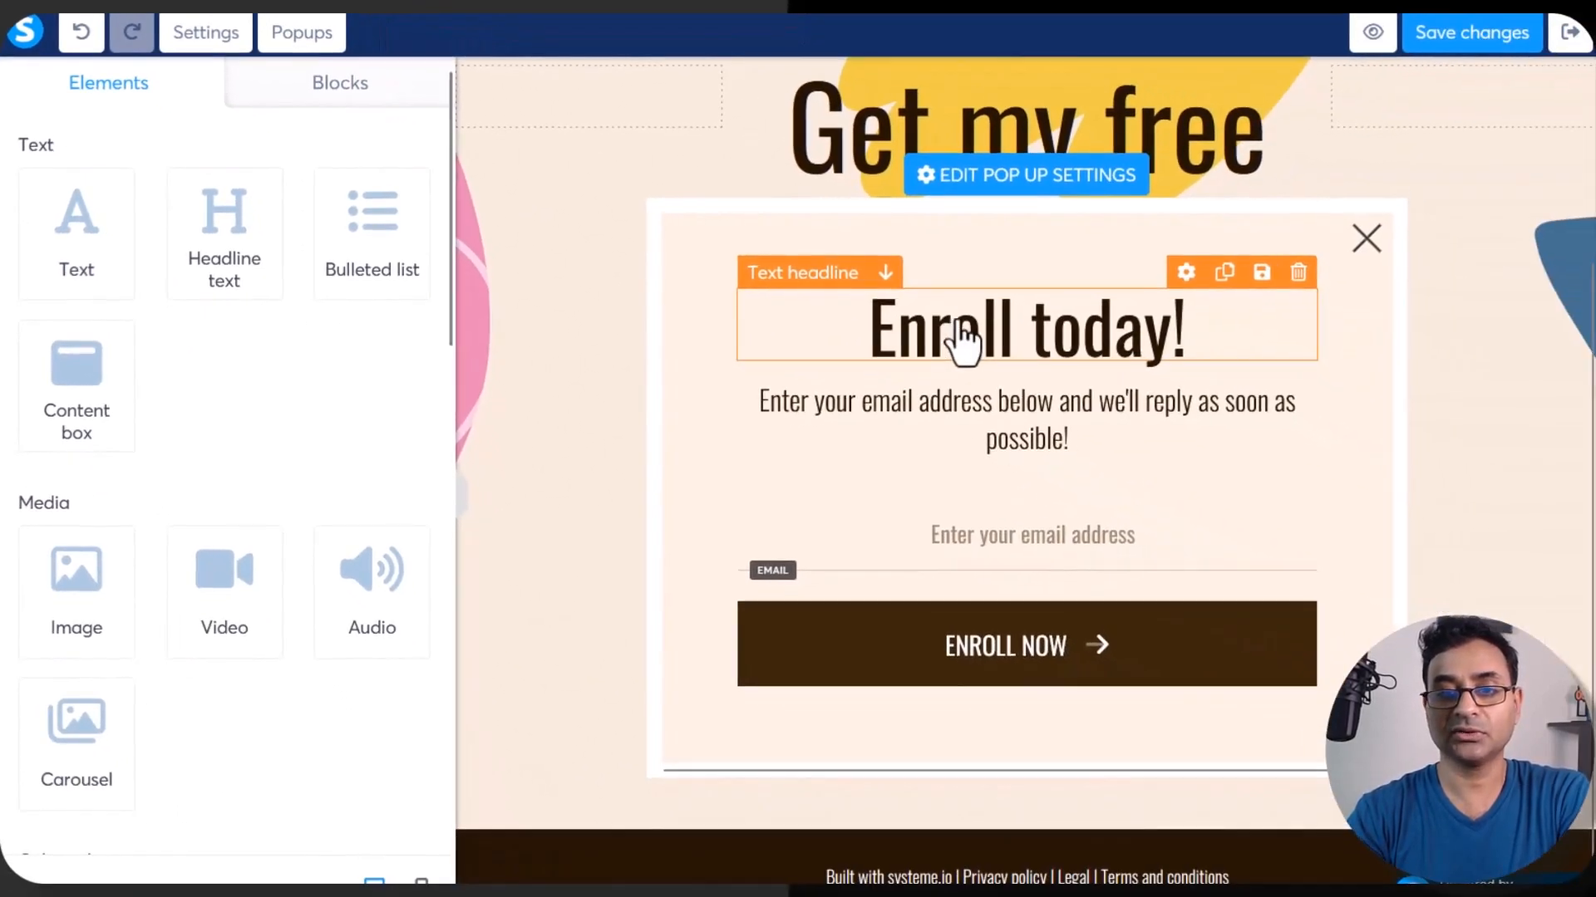
{"action": "double_click", "coordinate": [964, 334]}
{"action": "type", "text": "Yu!"}
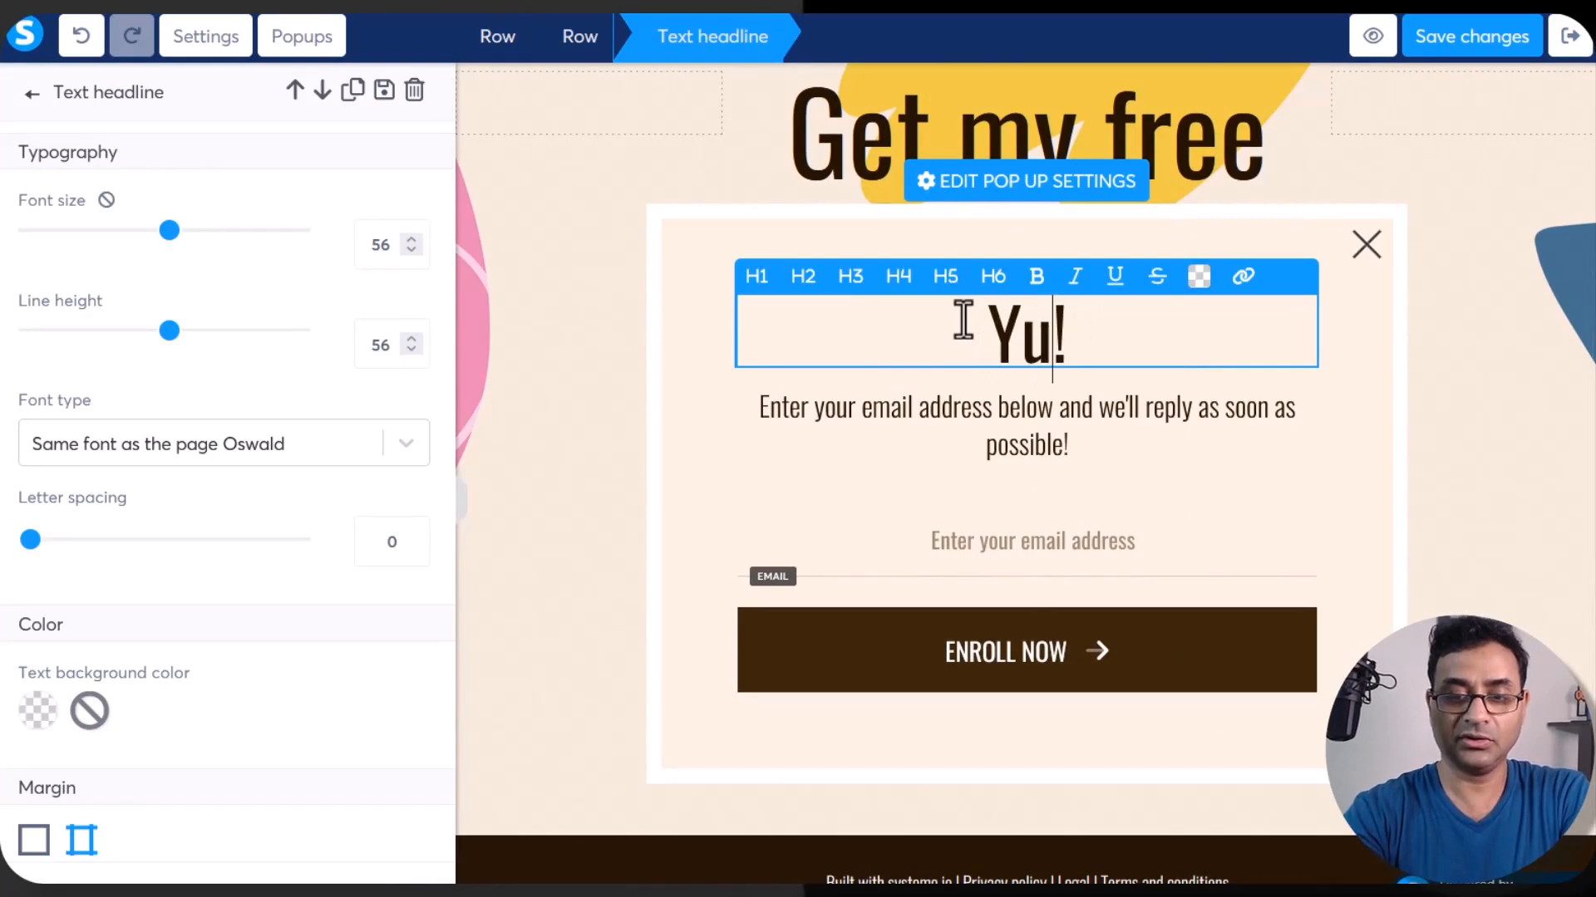
{"action": "key", "text": "BackSpace"}
{"action": "type", "text": "our Best Email"}
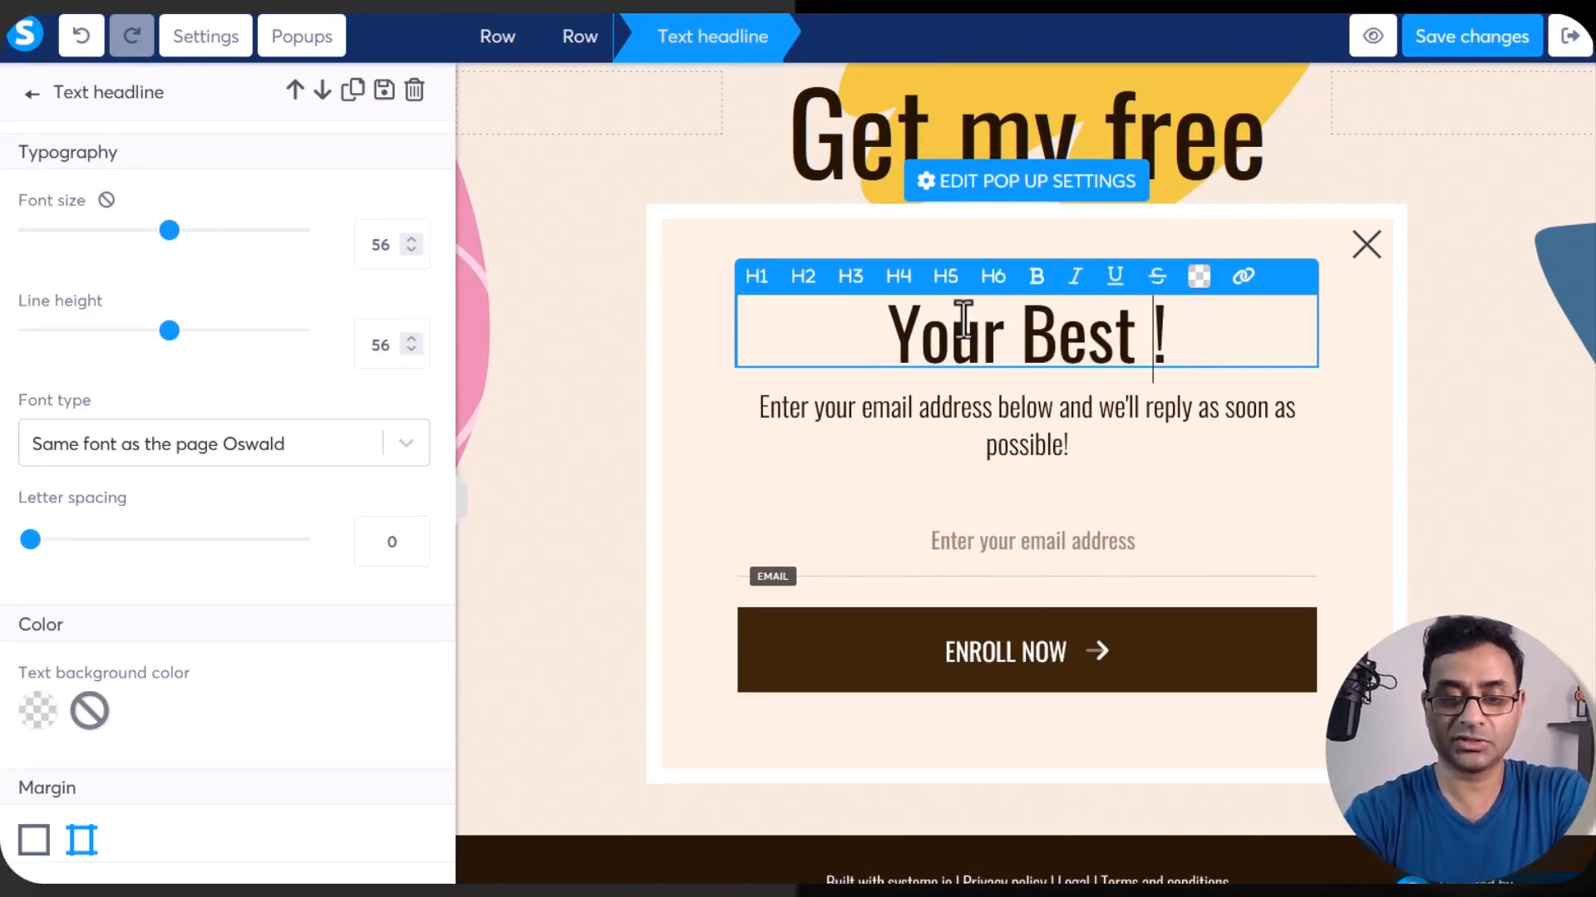
Step: Reword the popup's description to "Enter your email address below and we'll send you the pdf"
{"action": "left_click", "coordinate": [992, 449]}
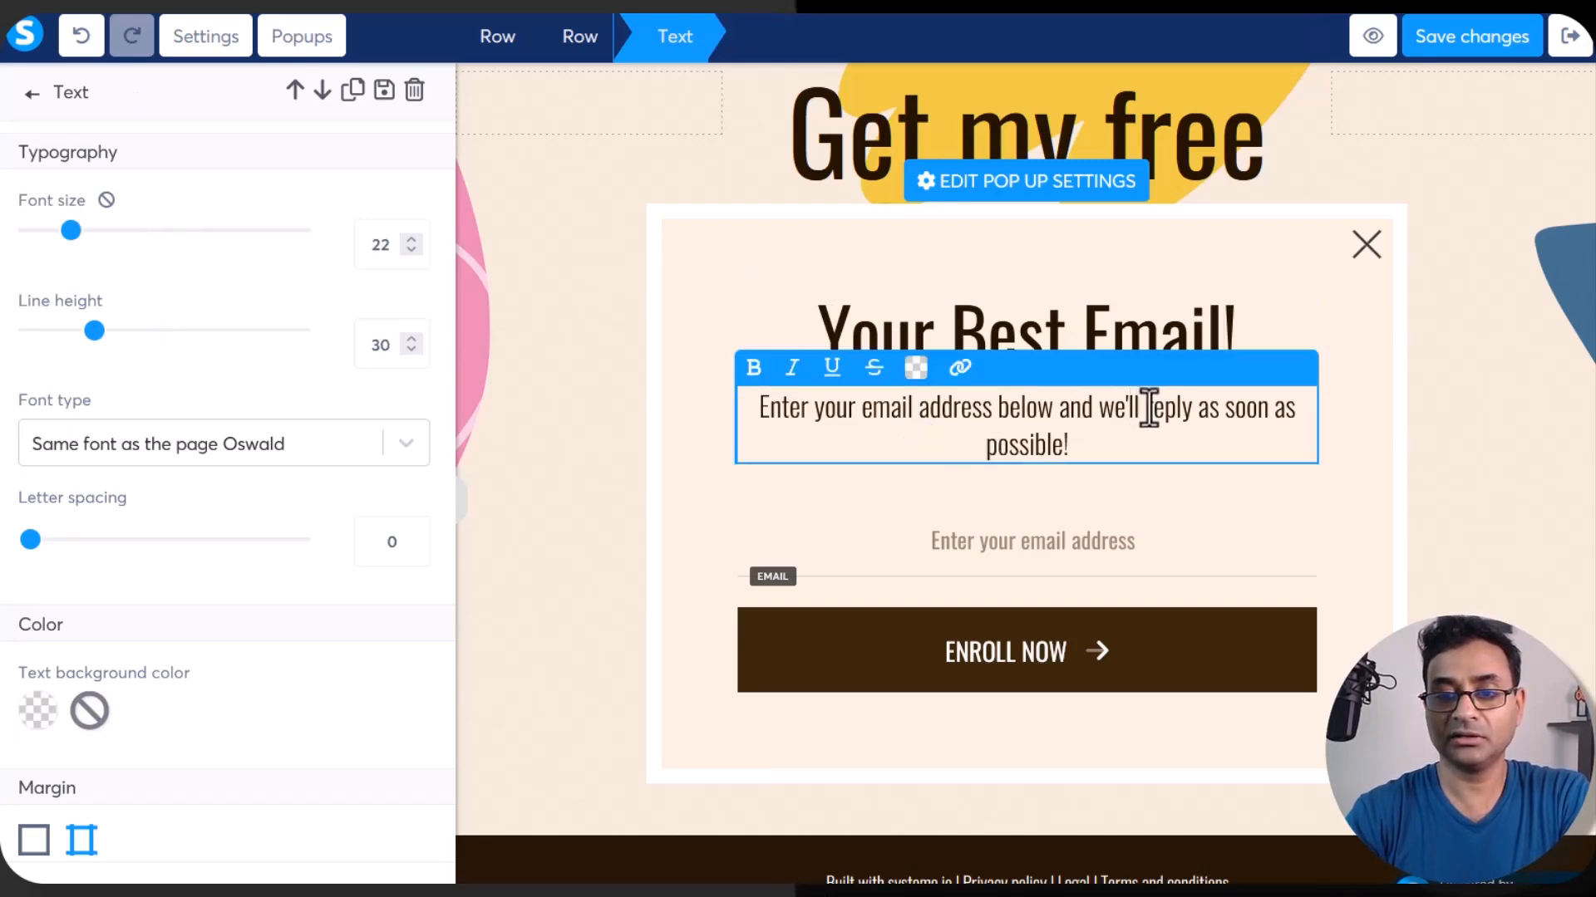
{"action": "left_click_drag", "start_coordinate": [1149, 409], "coordinate": [1199, 456]}
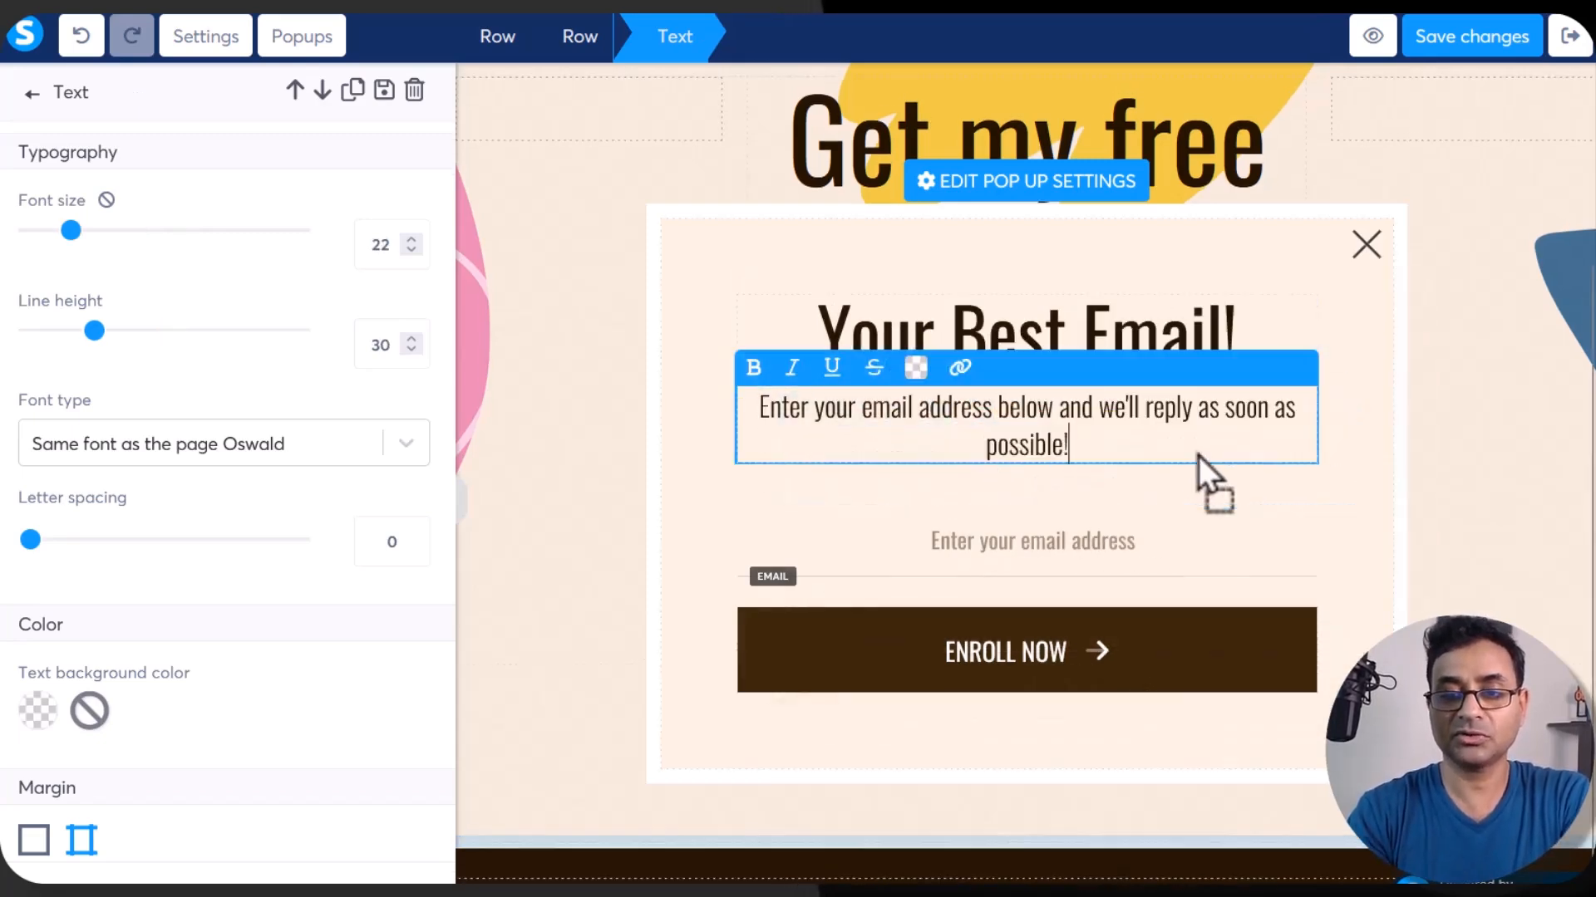
{"action": "left_click", "coordinate": [1190, 453], "text": "shift"}
{"action": "type", "text": "se"}
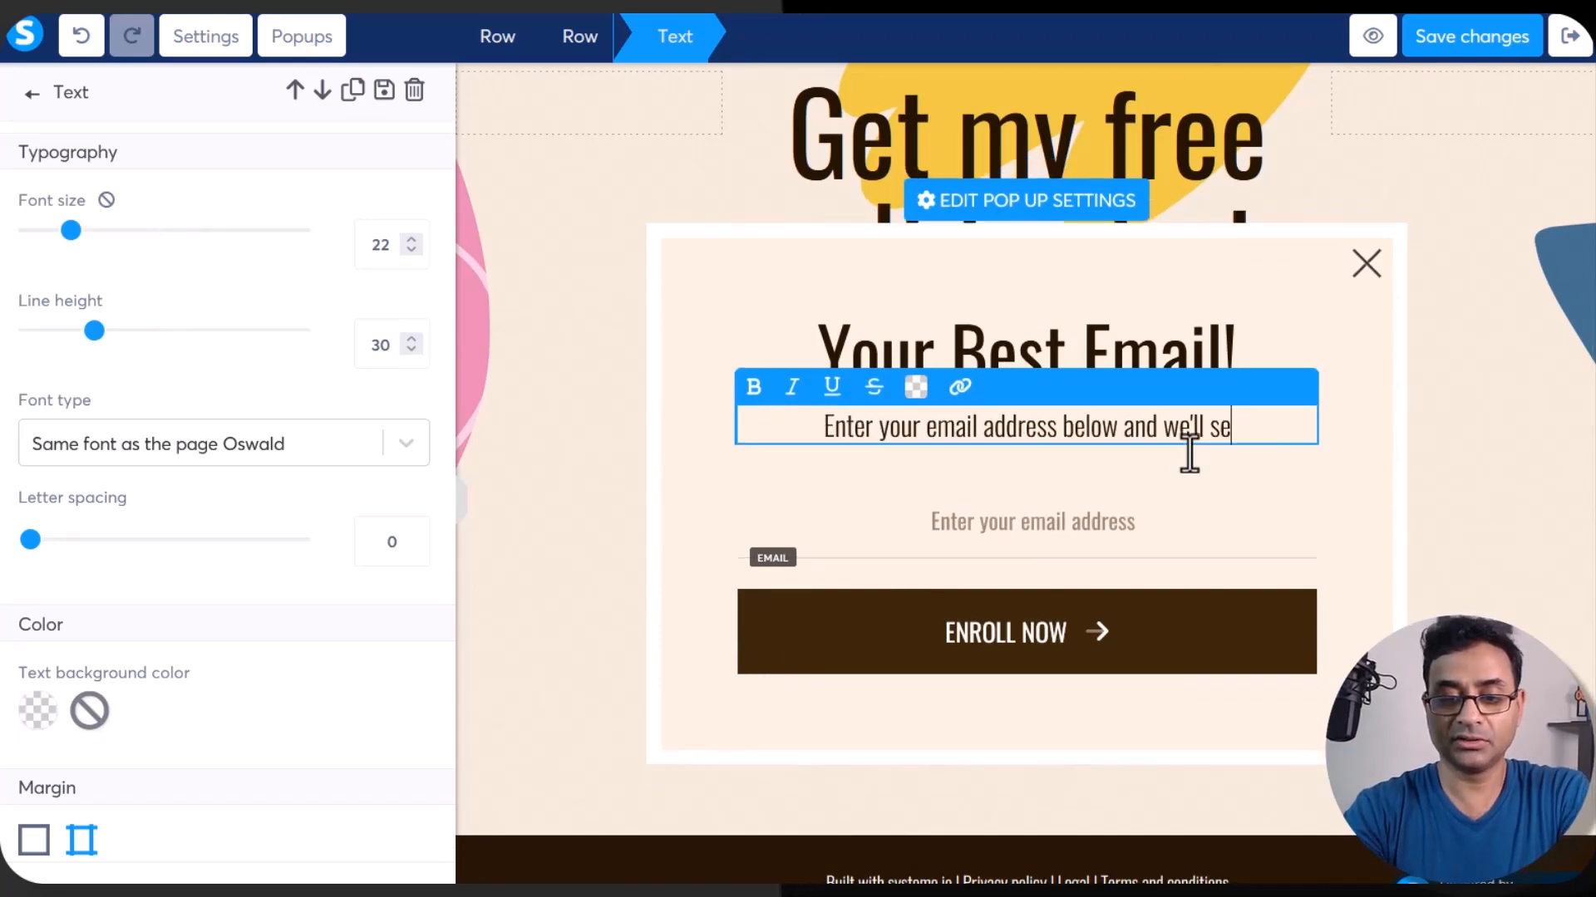
{"action": "type", "text": "nd you t"}
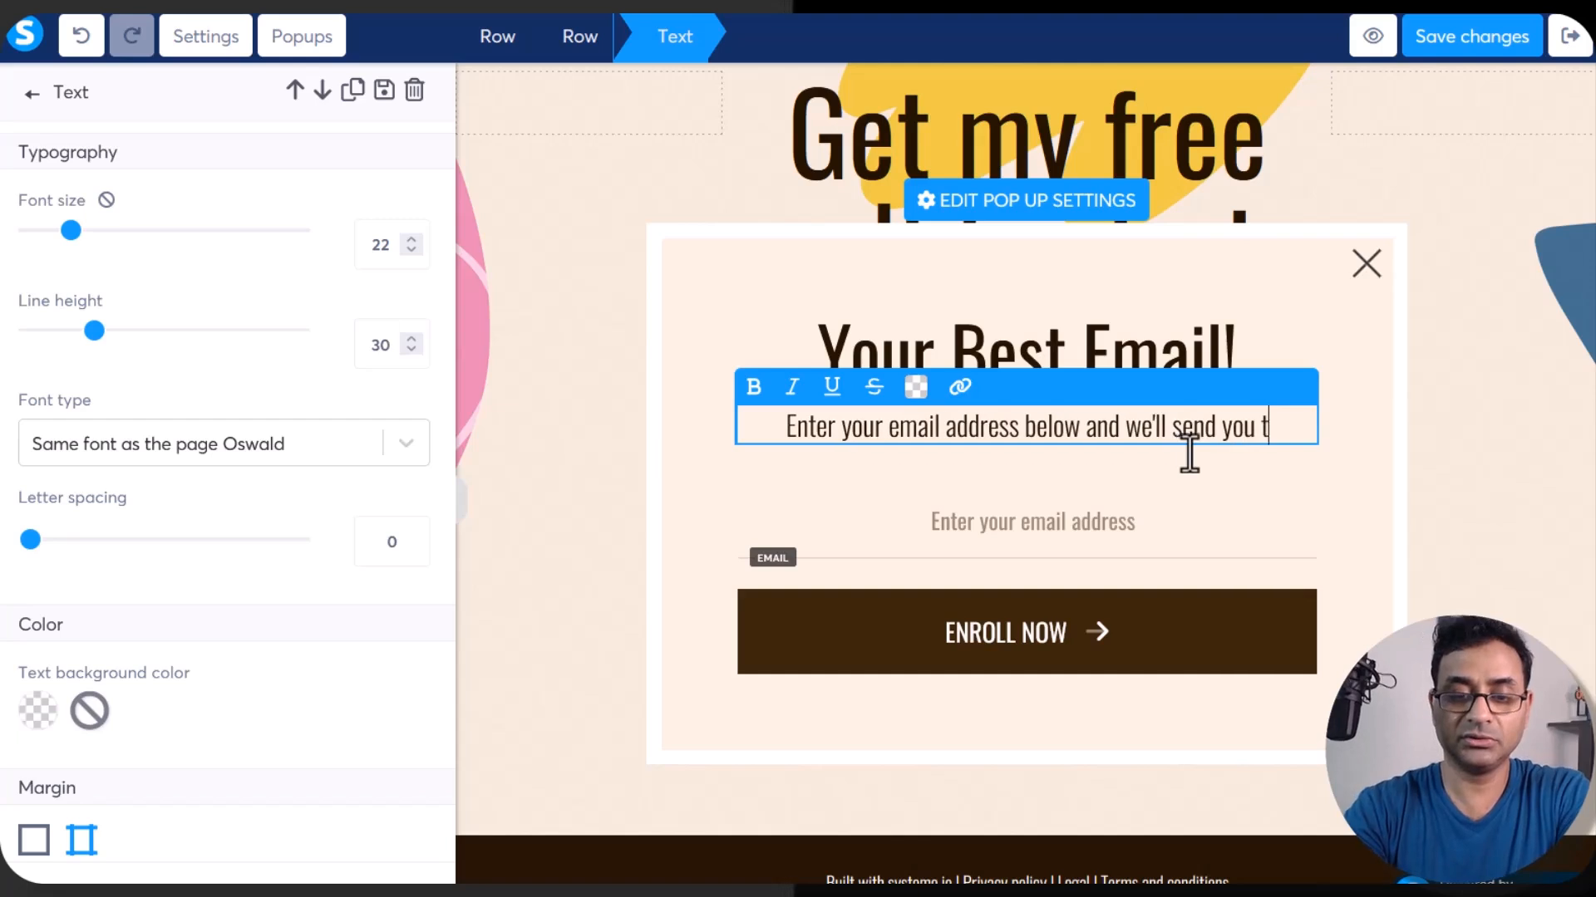
{"action": "type", "text": "he pdf"}
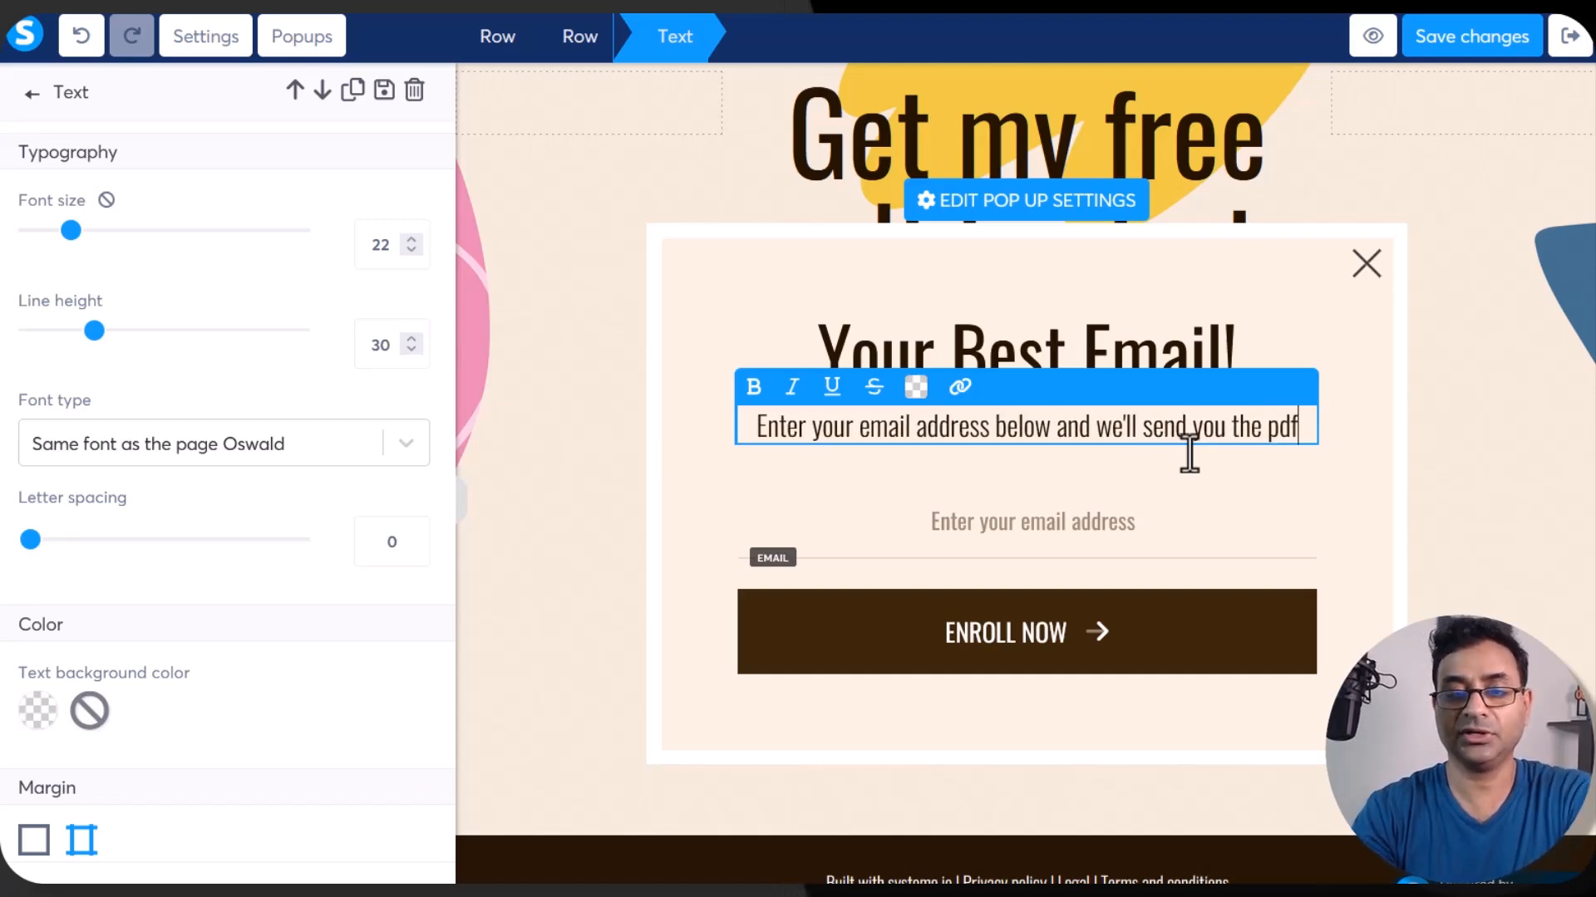
Step: Set the popup's submit button text to "Click here..." and save the page changes
{"action": "left_click", "coordinate": [1075, 625]}
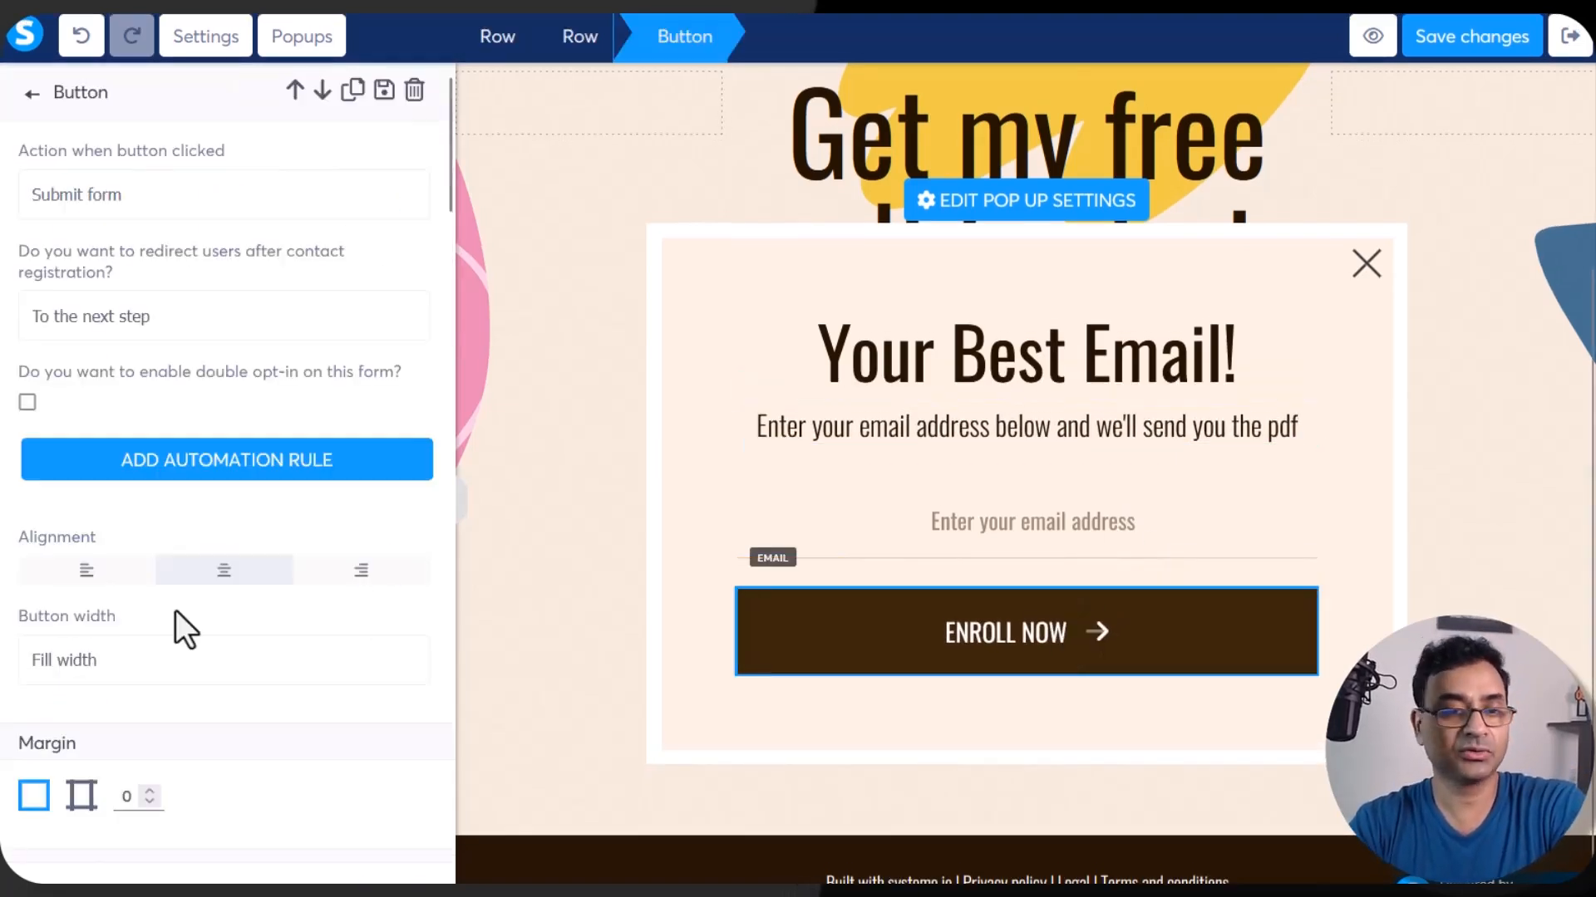
{"action": "scroll", "coordinate": [189, 613], "scroll_direction": "down", "scroll_amount": 3}
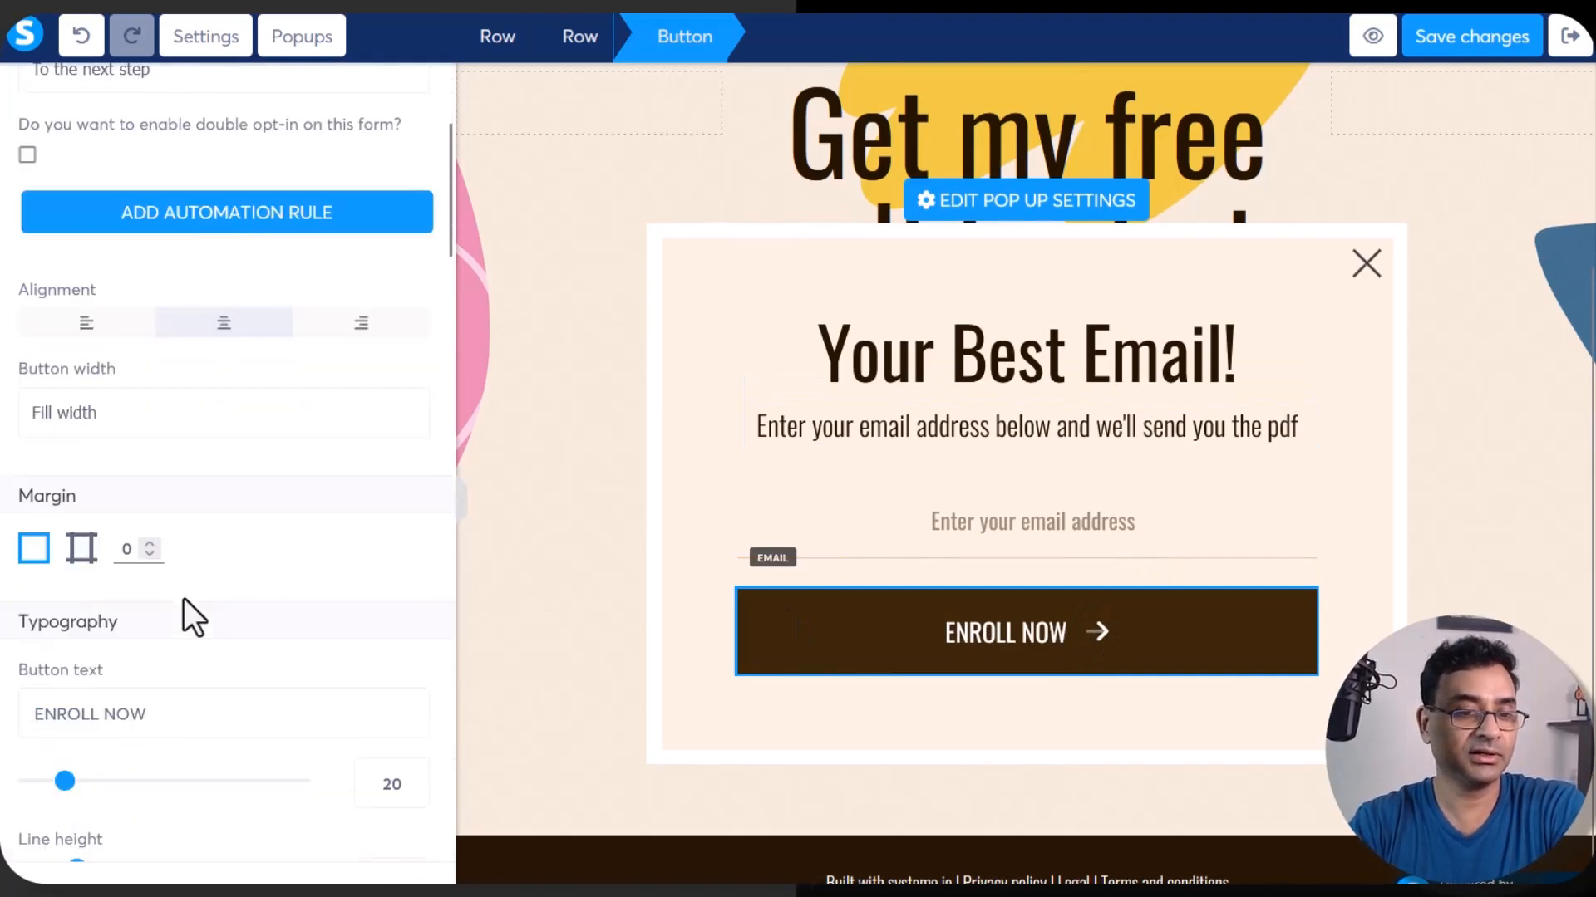
{"action": "triple_click", "coordinate": [164, 724]}
{"action": "type", "text": "Click here..."}
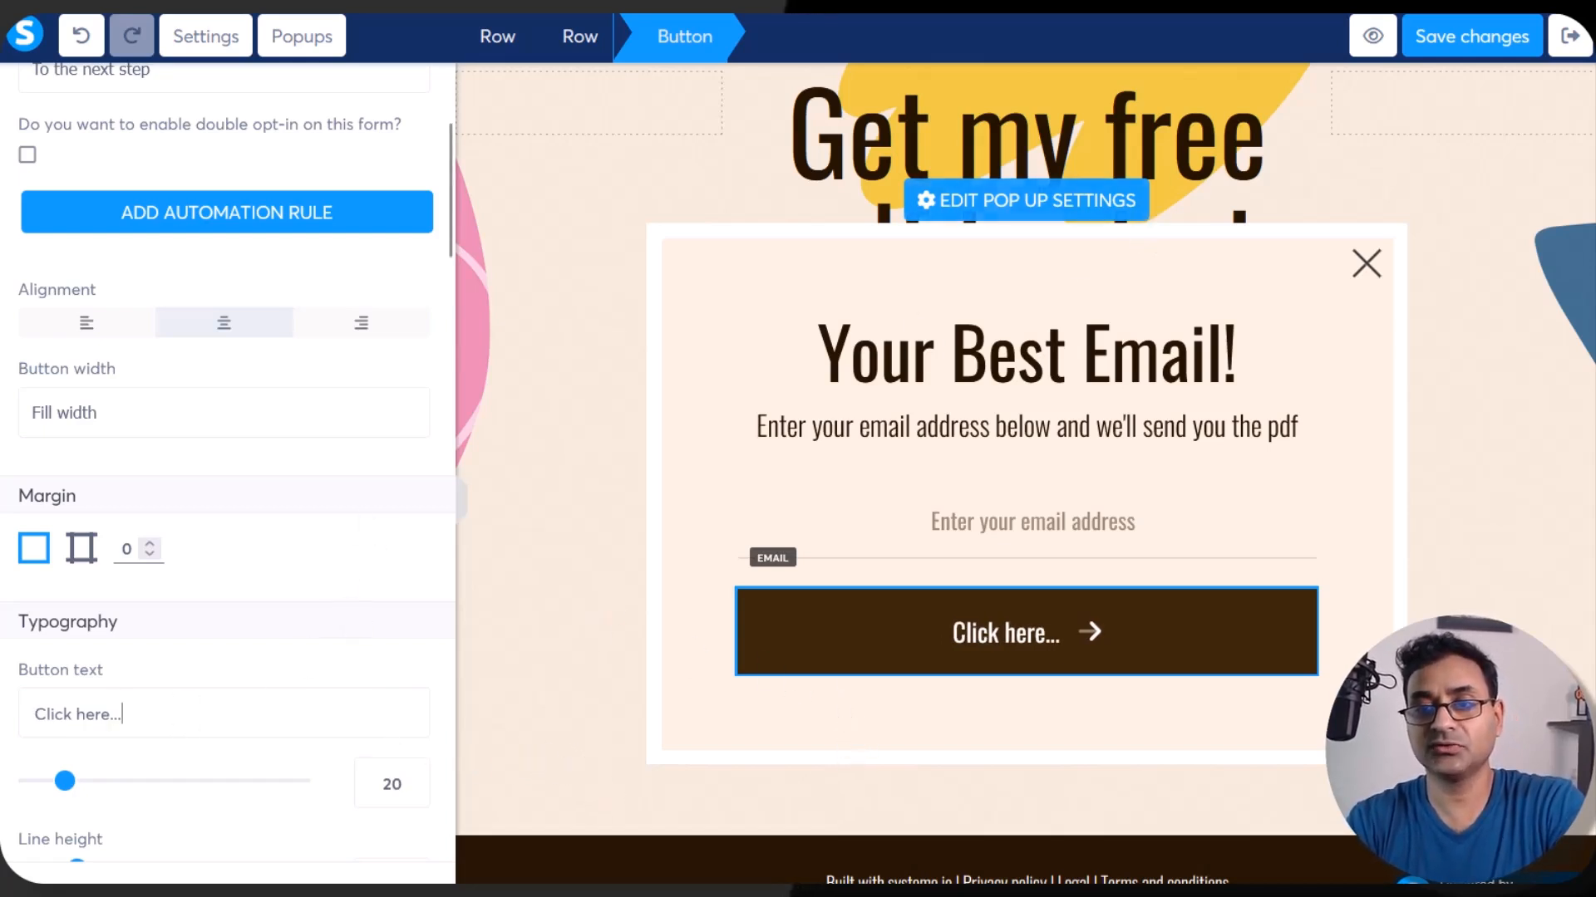
{"action": "left_click", "coordinate": [1447, 41]}
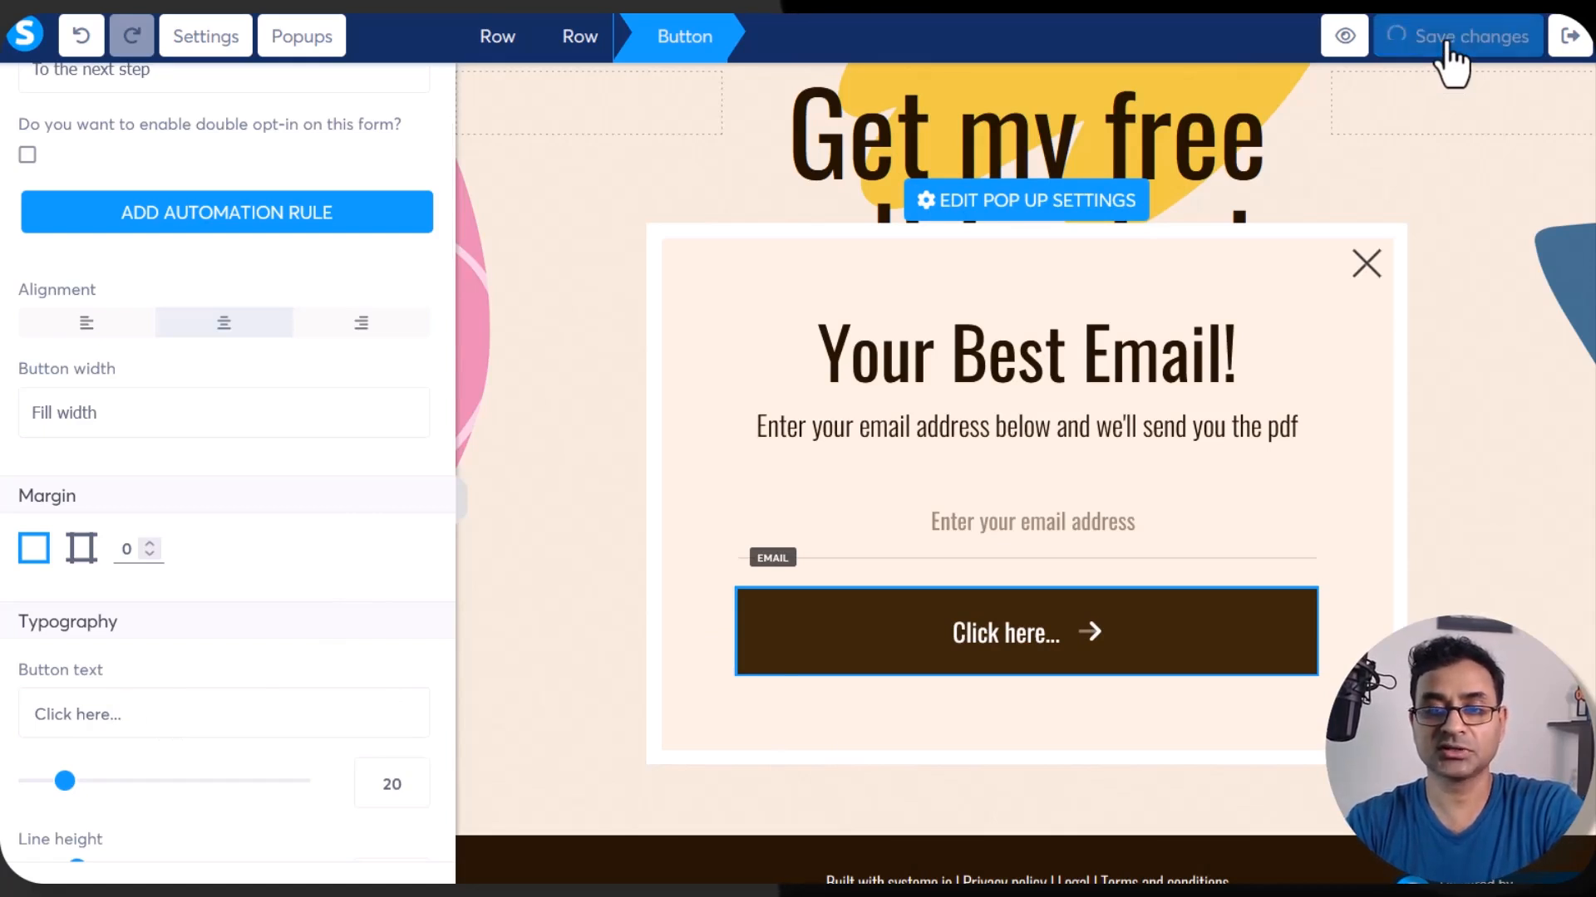
Step: Hide Popup №1 and exit the page editor back to the funnel's step configuration
{"action": "left_click", "coordinate": [605, 123]}
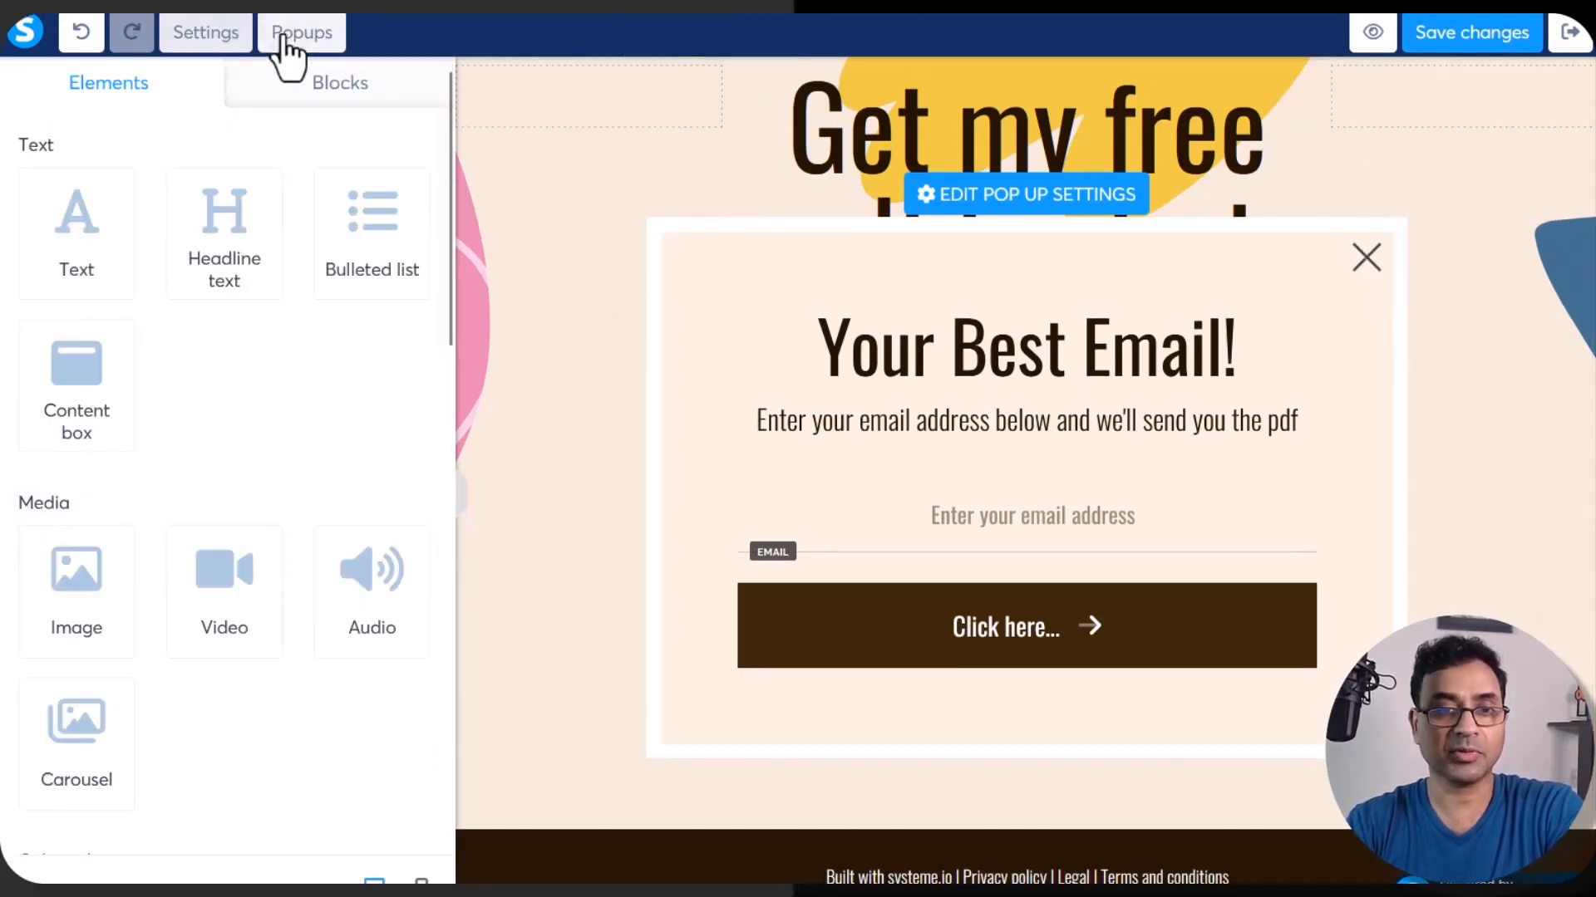
{"action": "left_click", "coordinate": [287, 37]}
{"action": "left_click", "coordinate": [596, 172]}
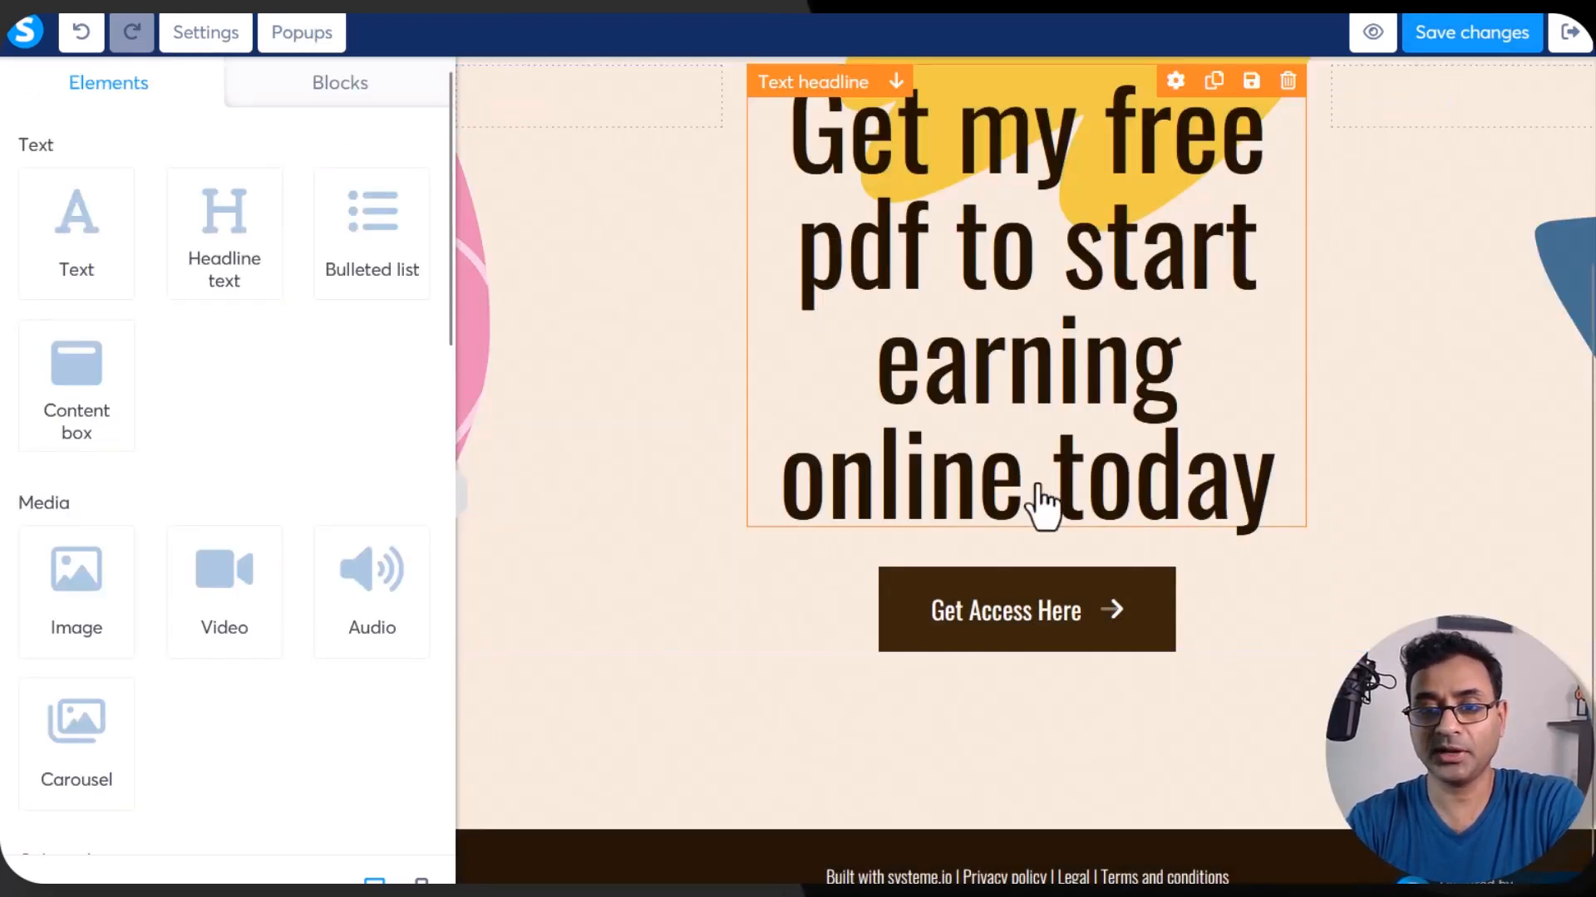
{"action": "left_click", "coordinate": [1569, 33]}
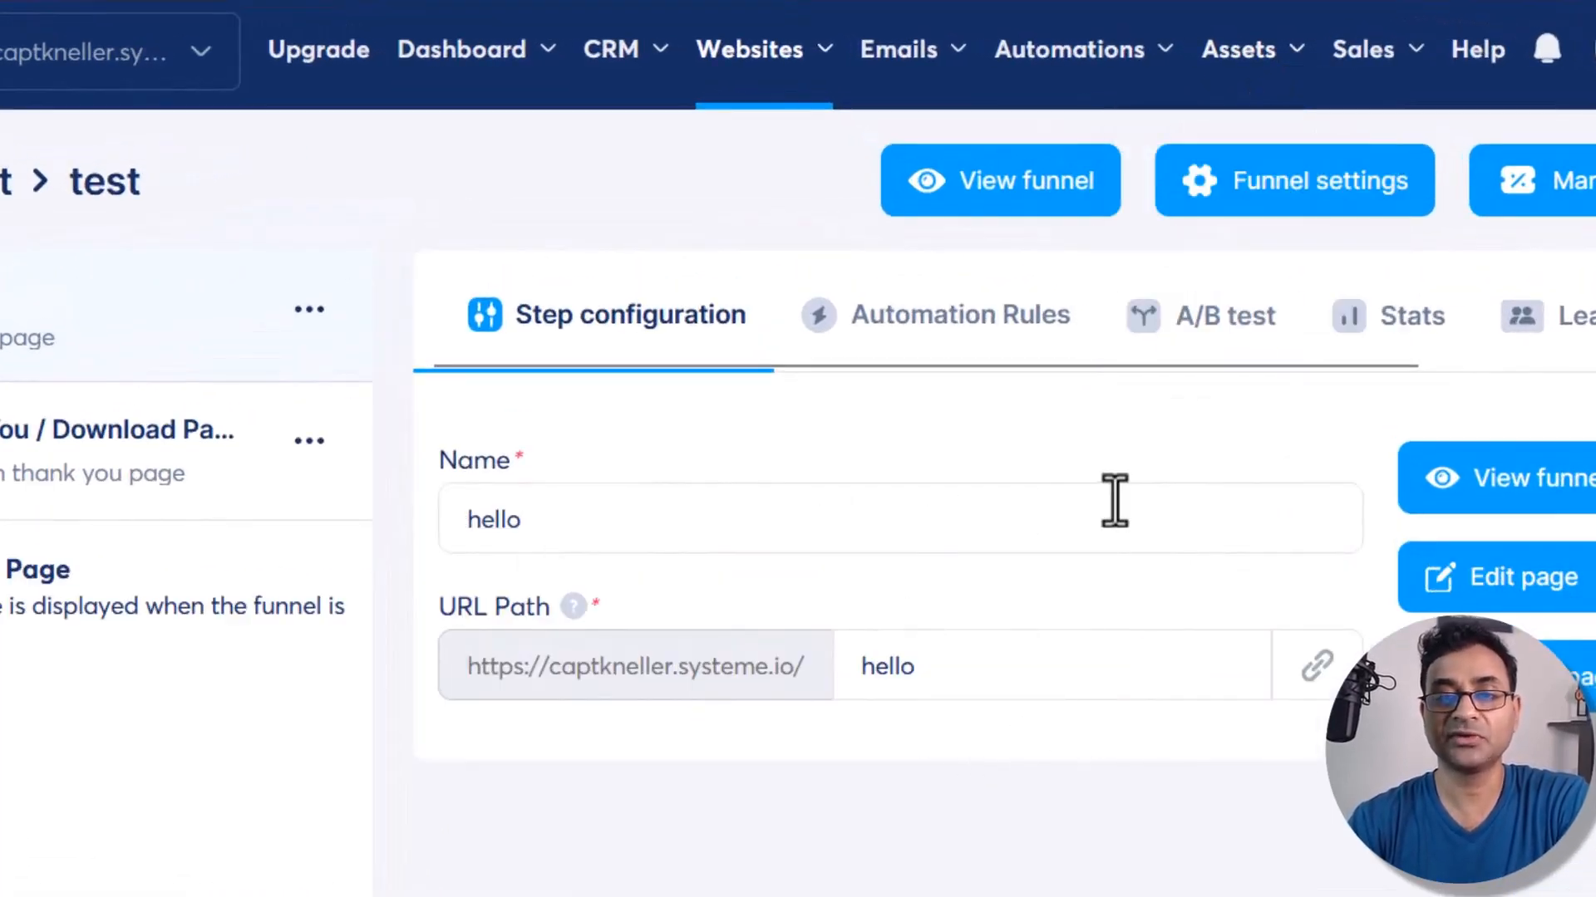
Step: Upload TEST.pdf to the account's file assets and close the upload dialog
{"action": "mouse_move", "coordinate": [1275, 75]}
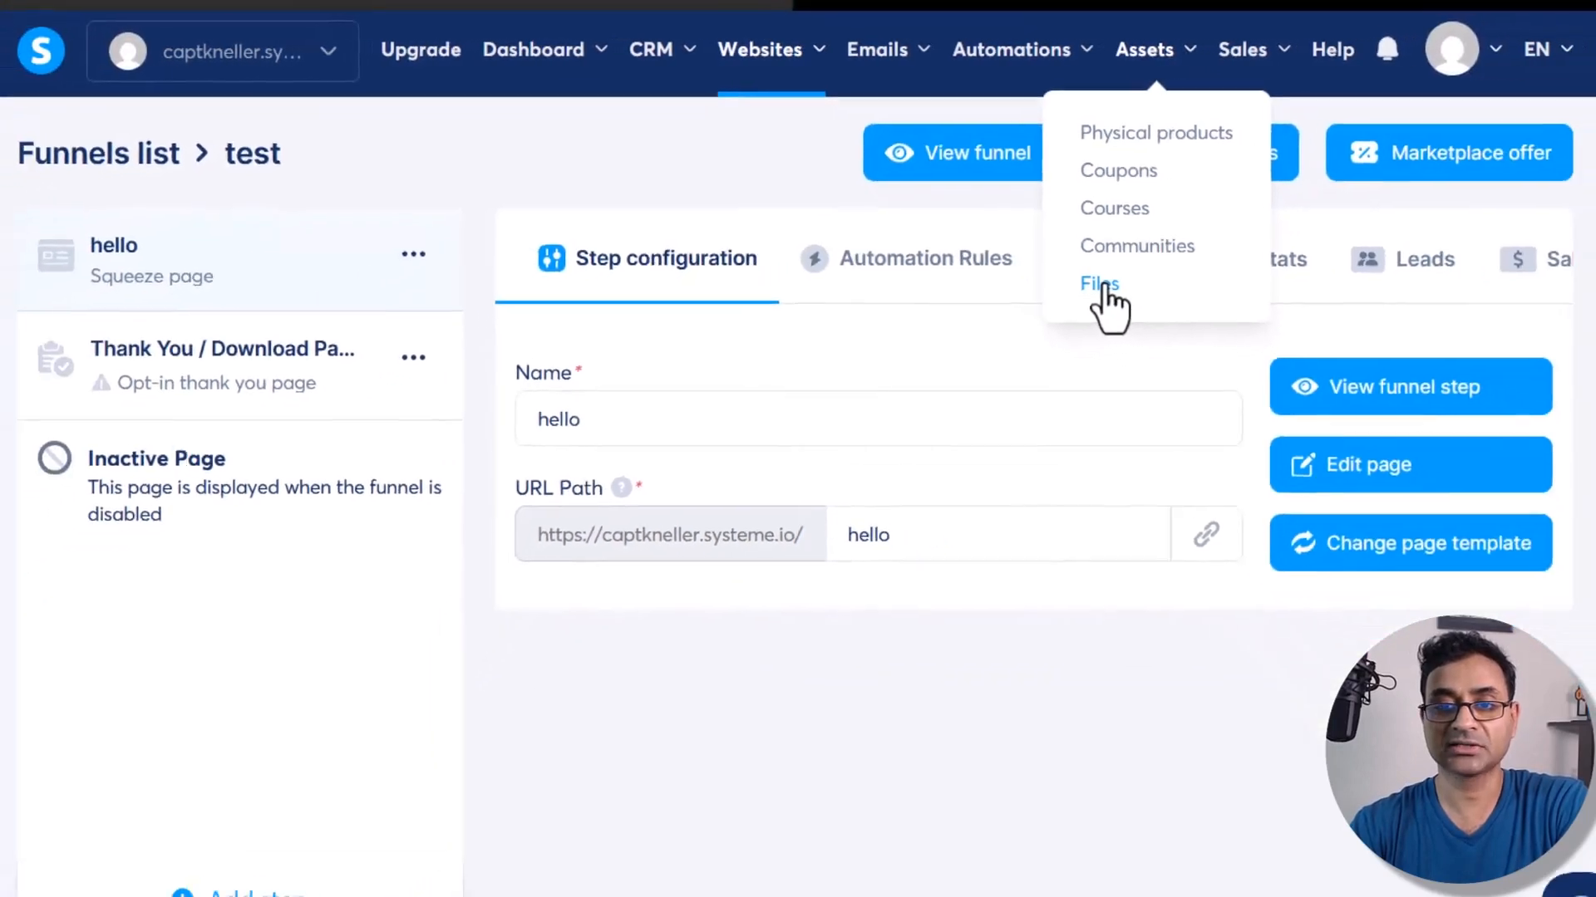
{"action": "left_click", "coordinate": [1105, 287]}
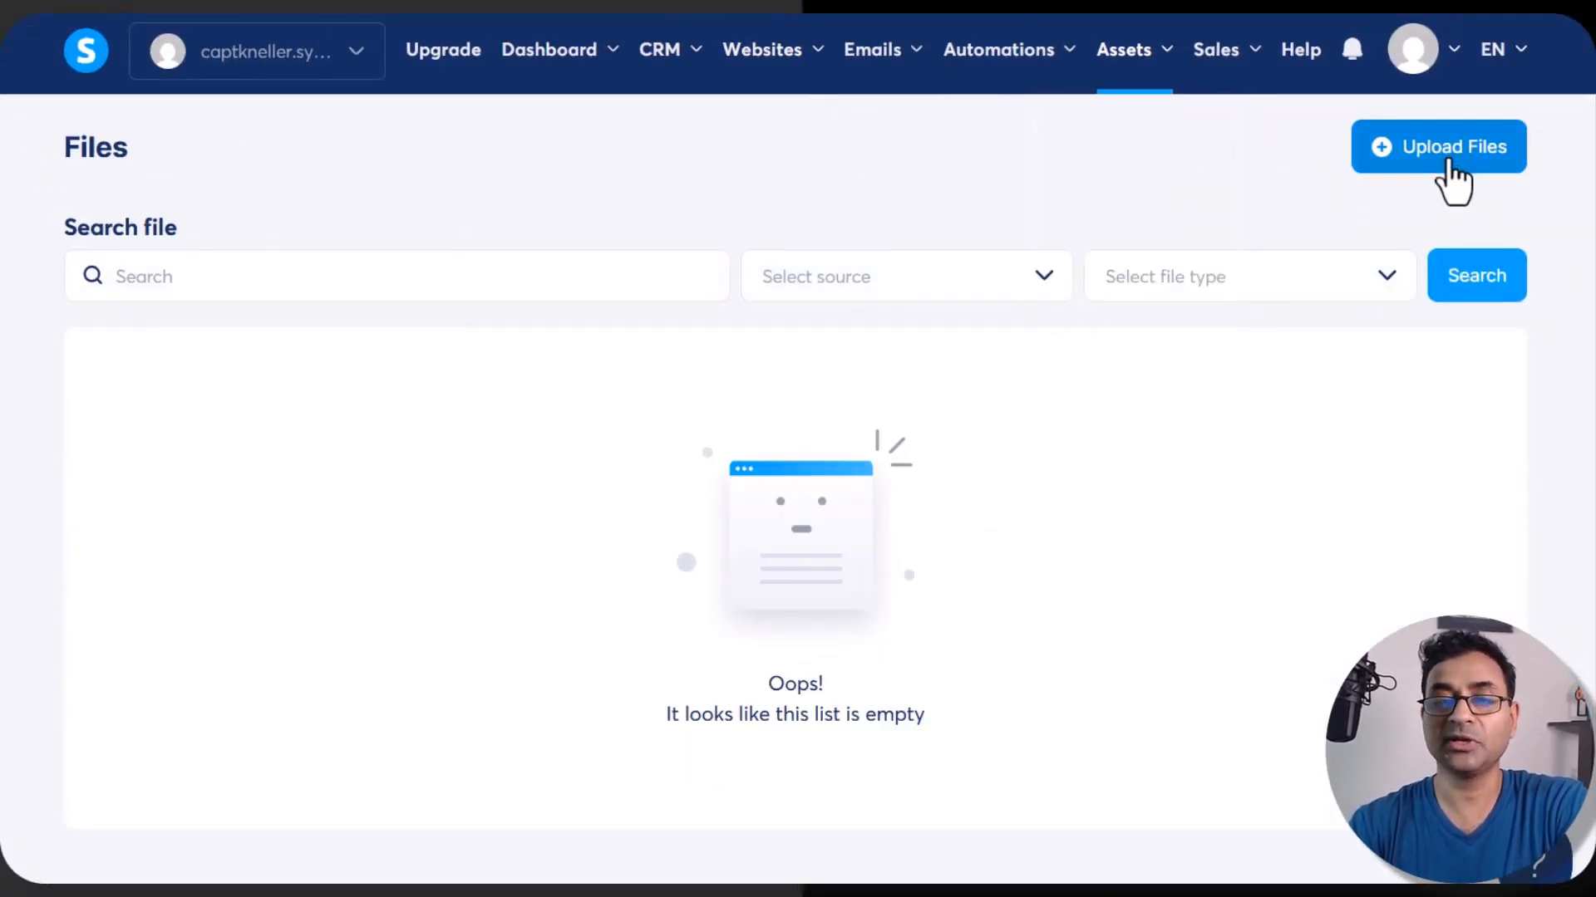
{"action": "left_click", "coordinate": [1450, 181]}
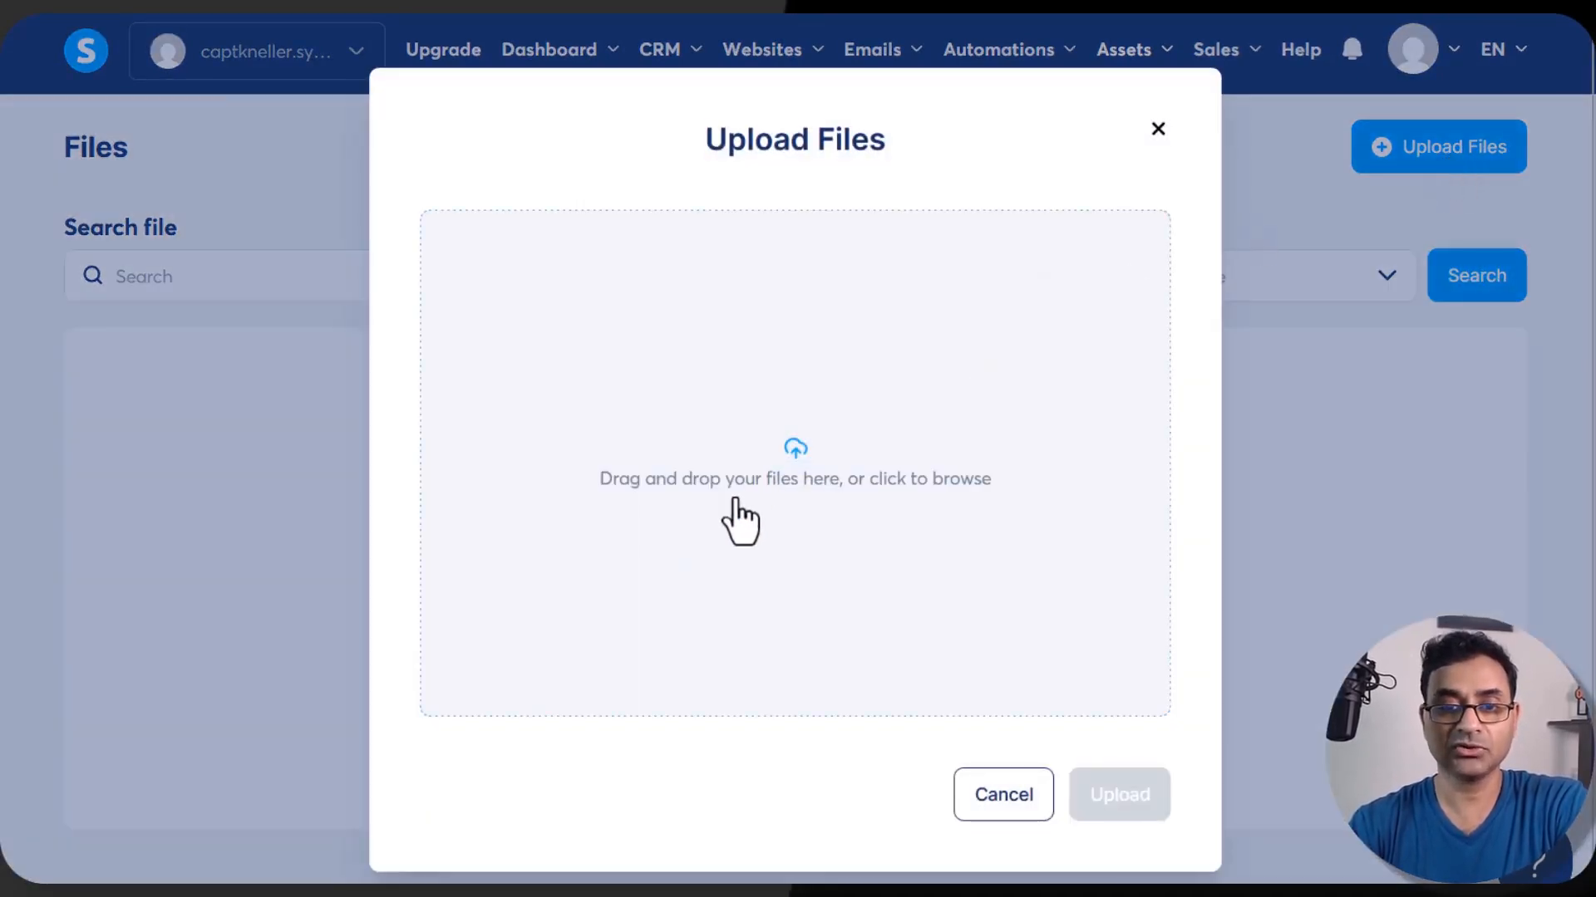
{"action": "left_click", "coordinate": [738, 519]}
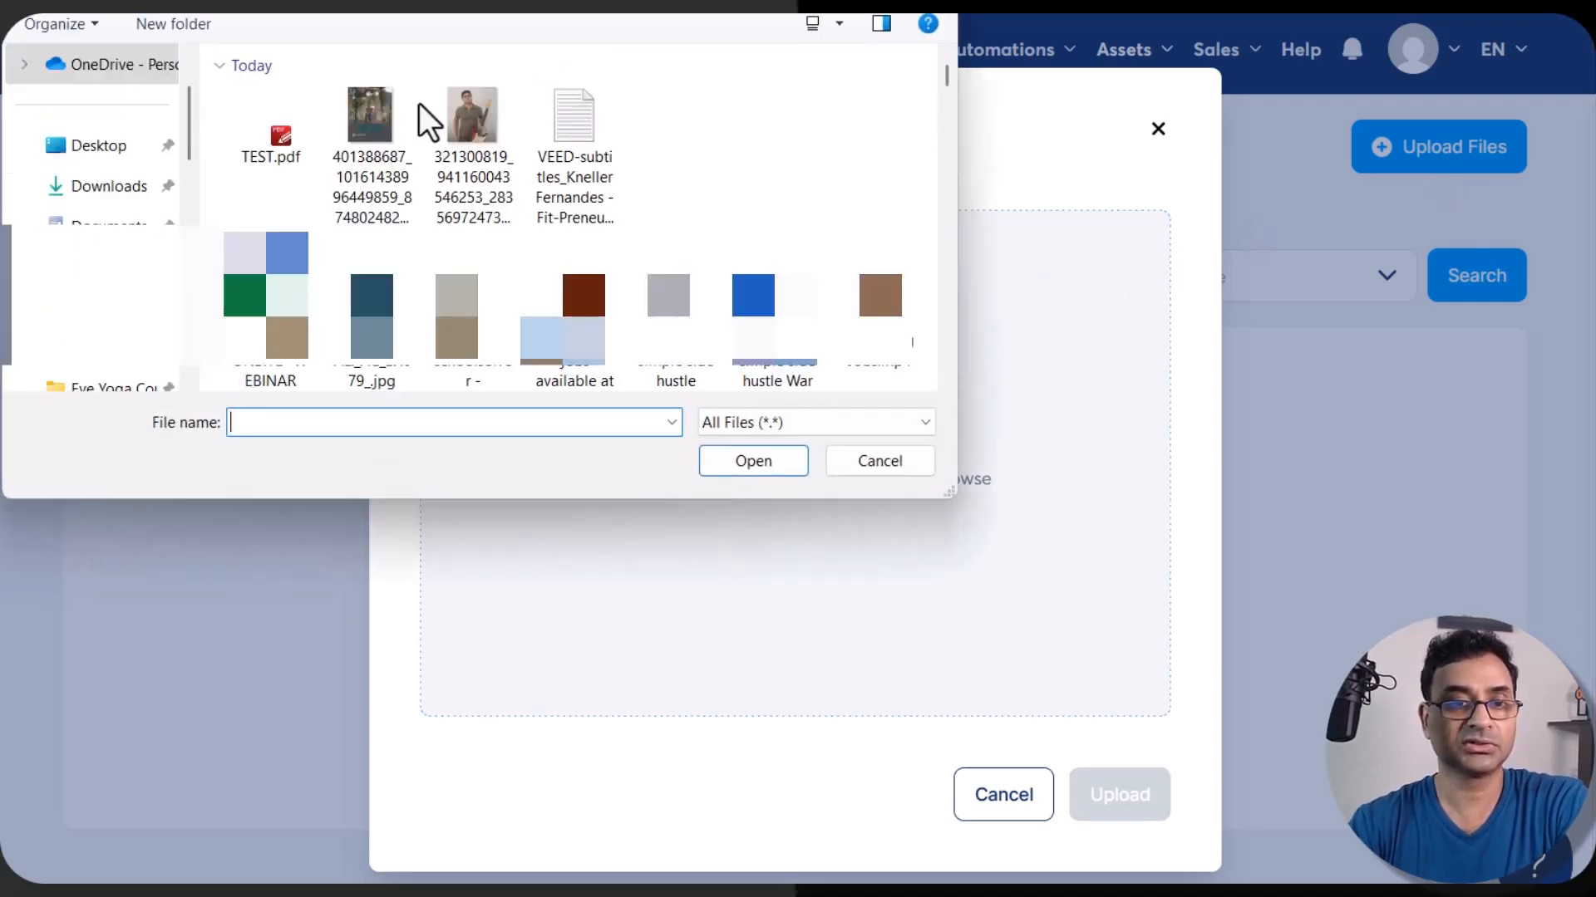
{"action": "left_click", "coordinate": [274, 128]}
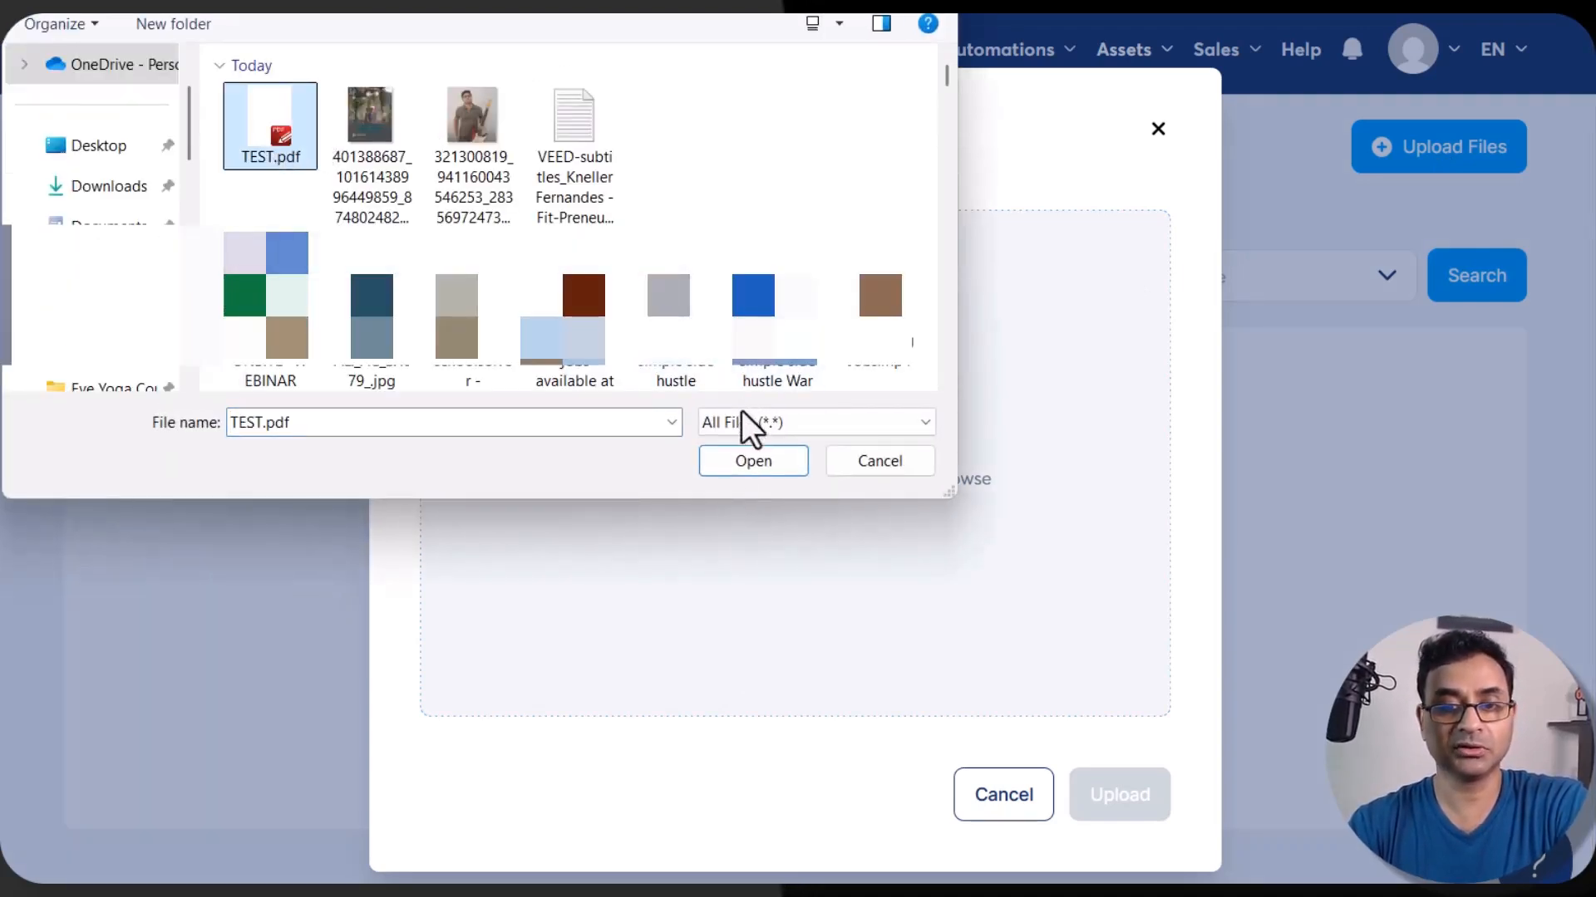
{"action": "left_click", "coordinate": [754, 461]}
{"action": "left_click", "coordinate": [1116, 796]}
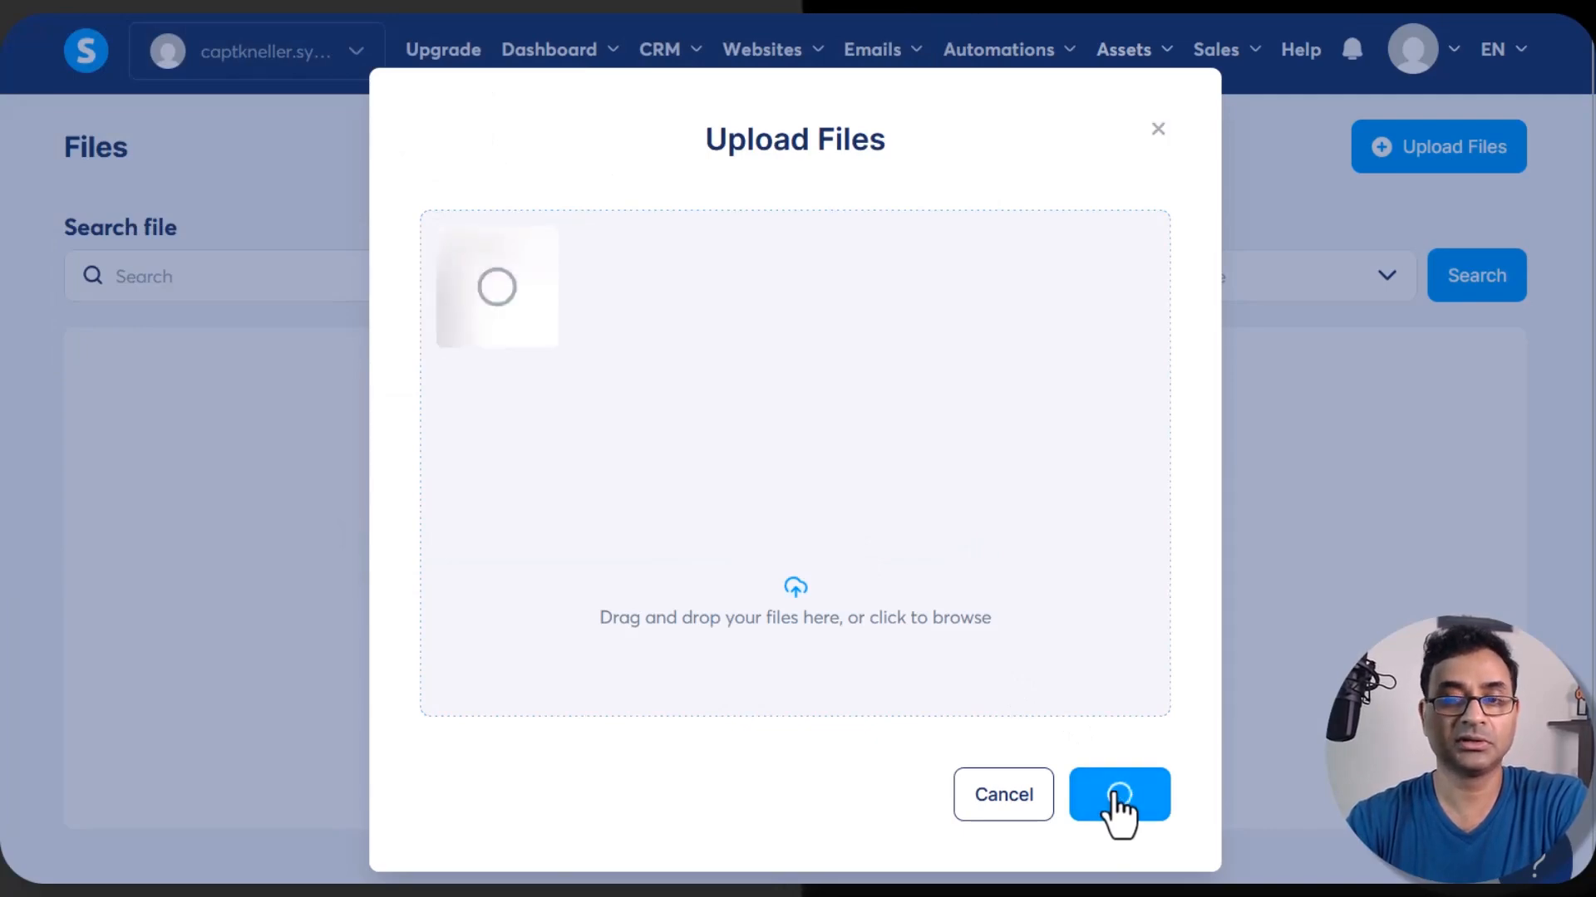
{"action": "left_click", "coordinate": [1158, 130]}
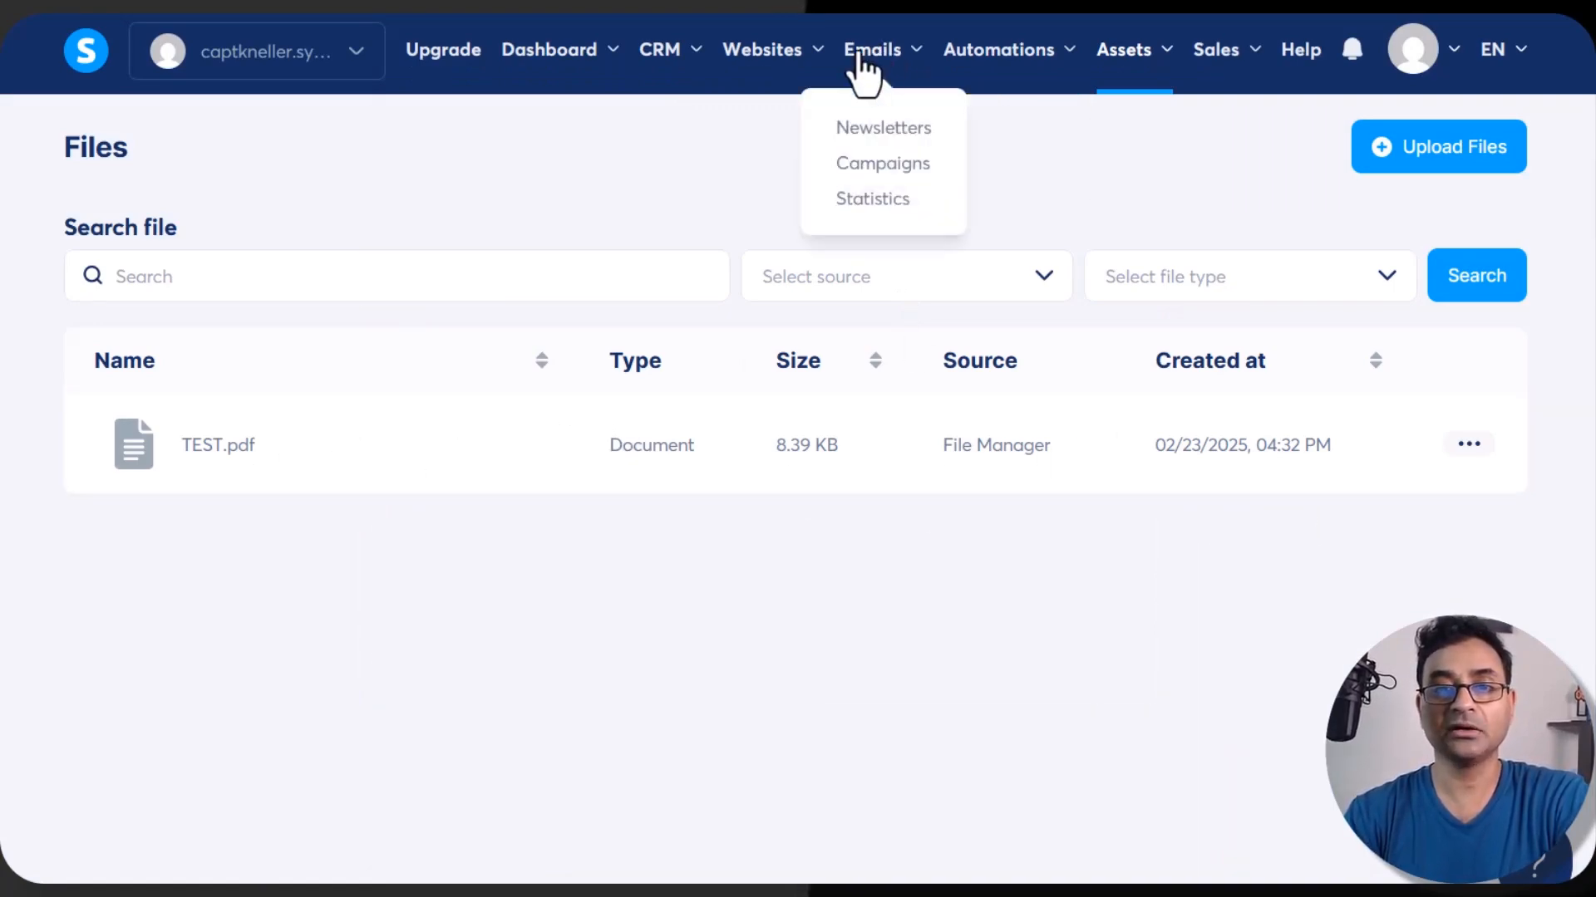
Step: Open the test funnel's Thank You / Download Page step and select the dark blue "Thank you!" template about a scheduled free appointment
{"action": "mouse_move", "coordinate": [771, 73]}
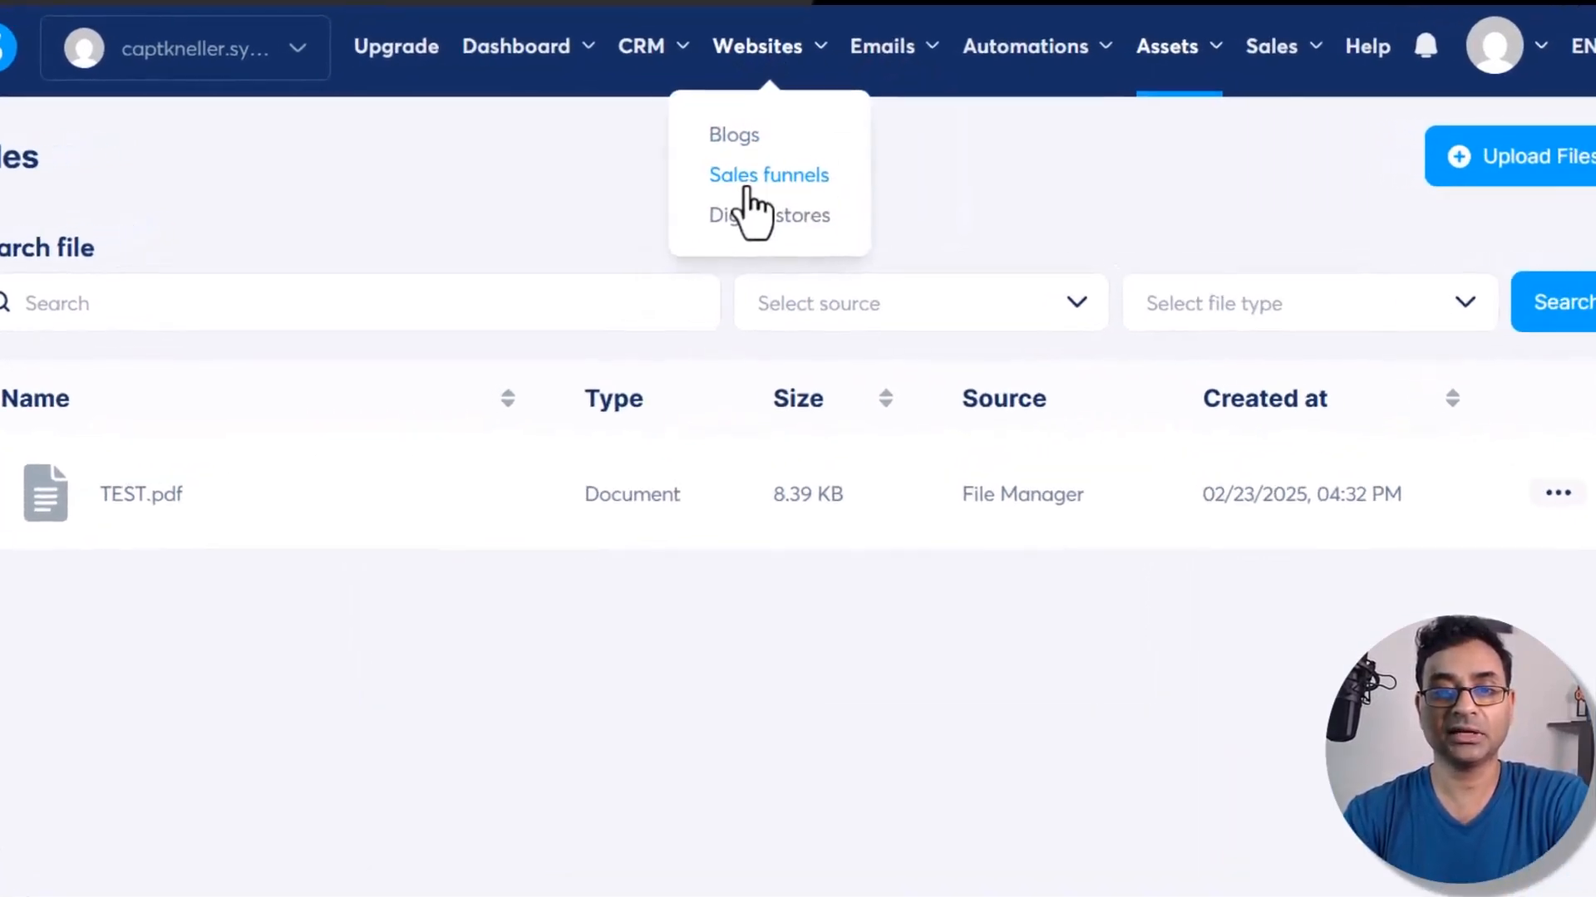
{"action": "left_click", "coordinate": [755, 166]}
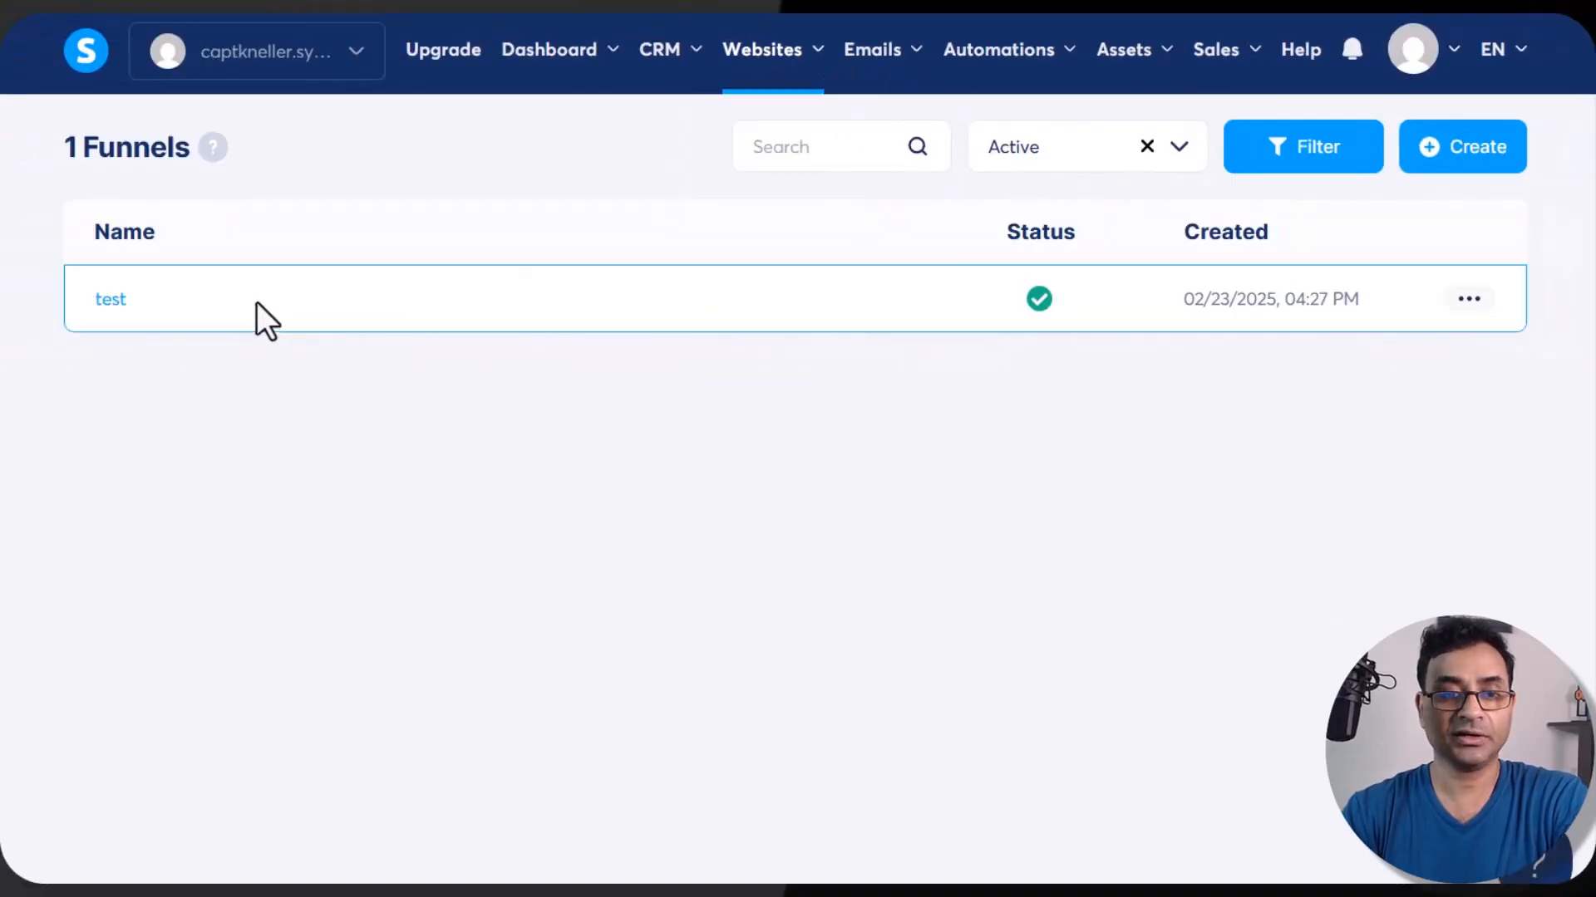
{"action": "left_click", "coordinate": [123, 304]}
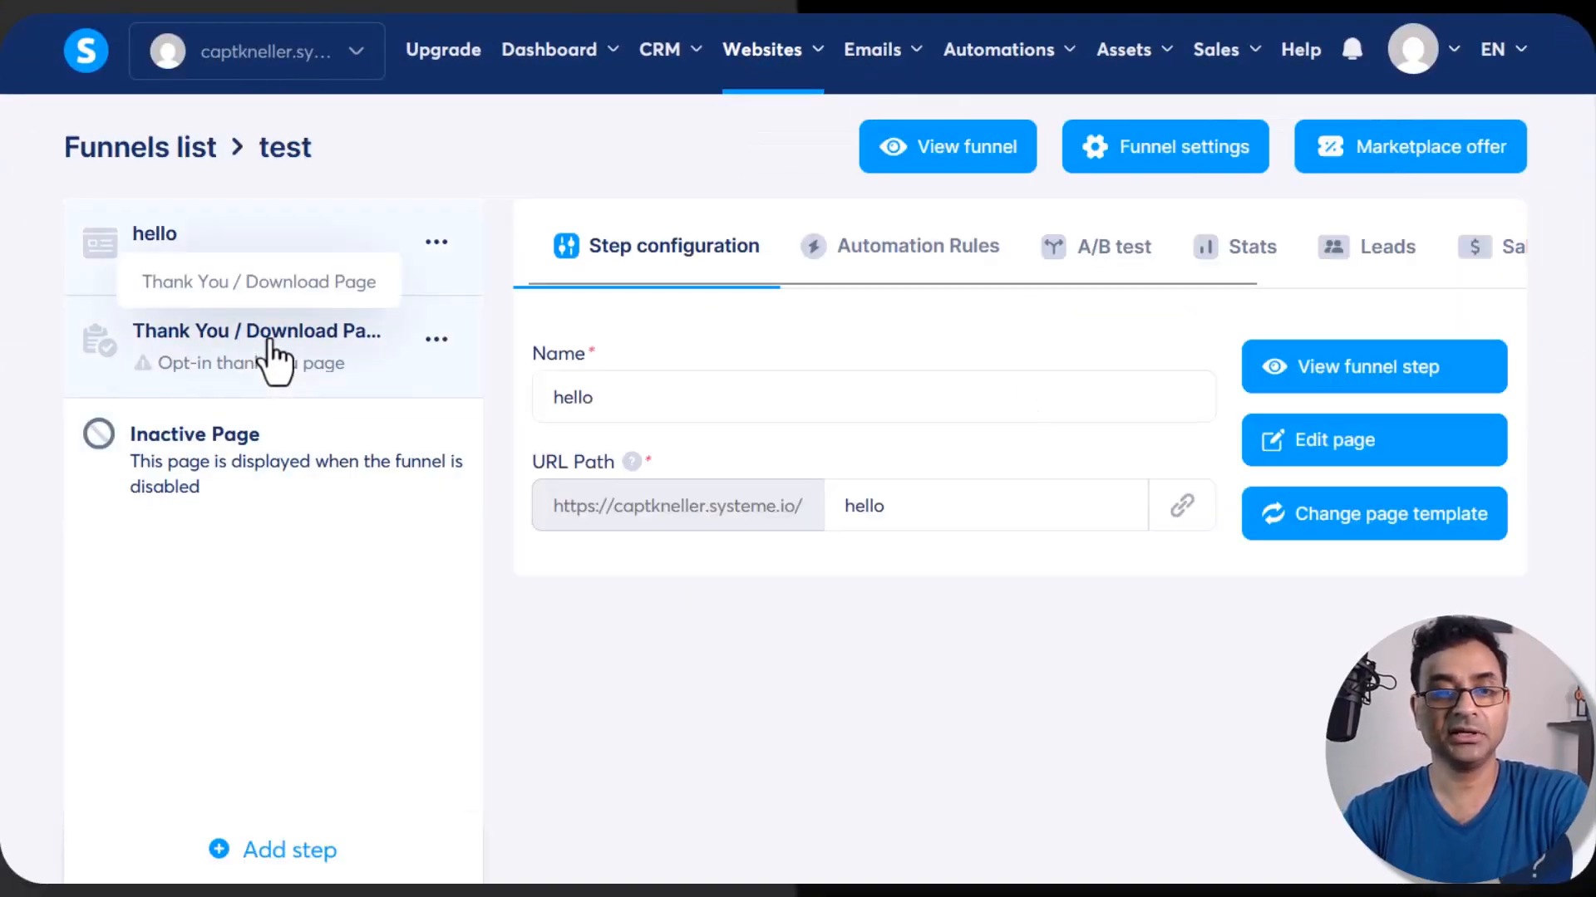
{"action": "left_click", "coordinate": [364, 376]}
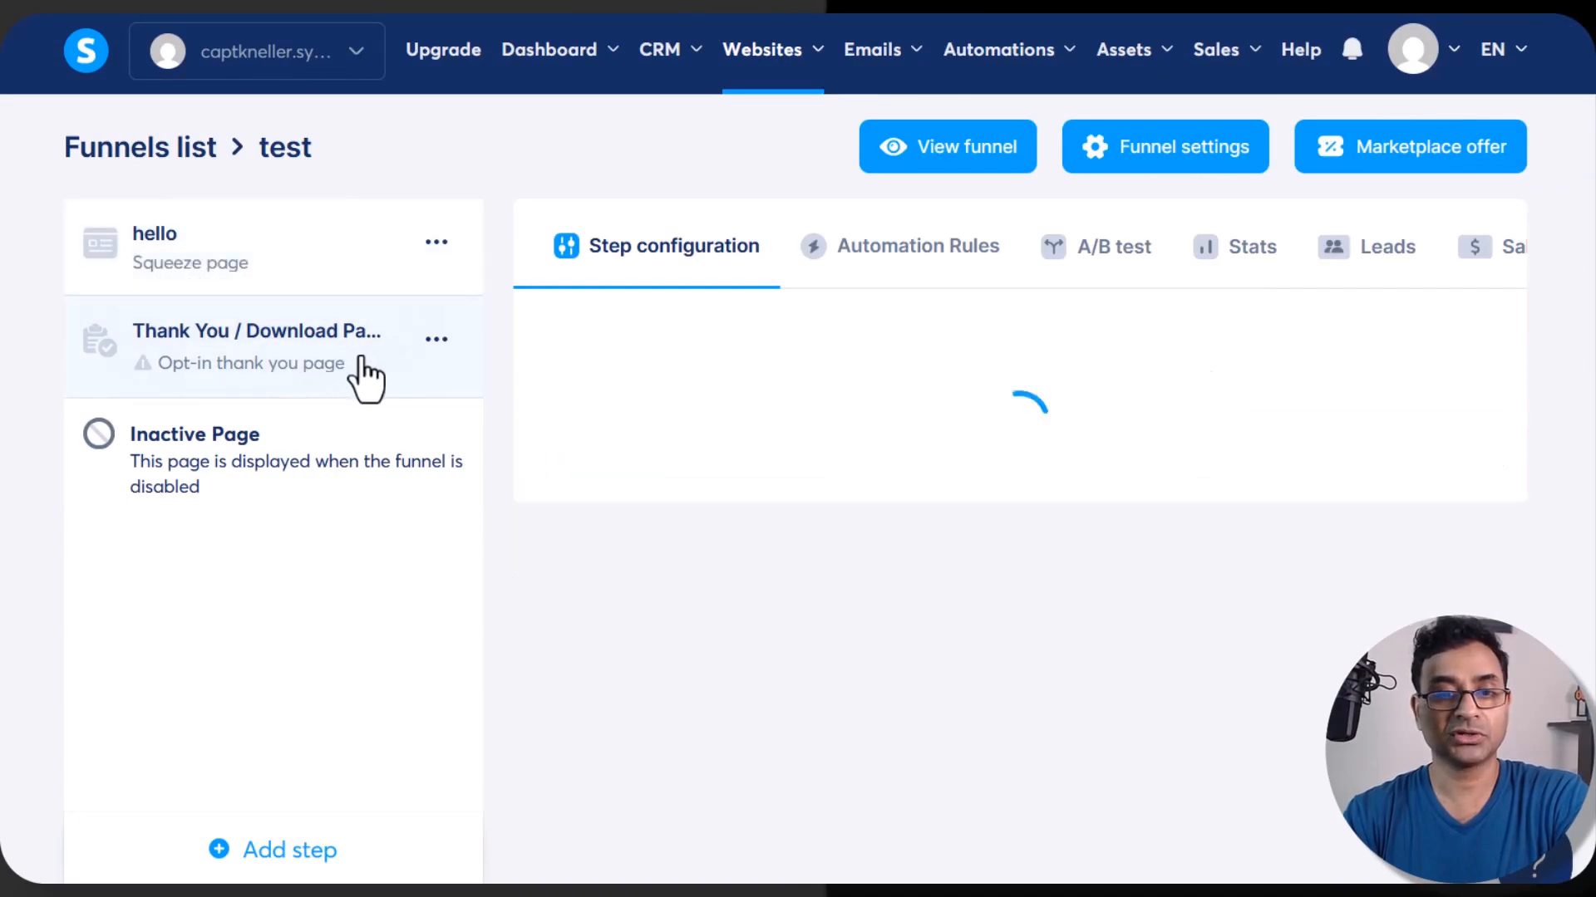
{"action": "mouse_move", "coordinate": [710, 408]}
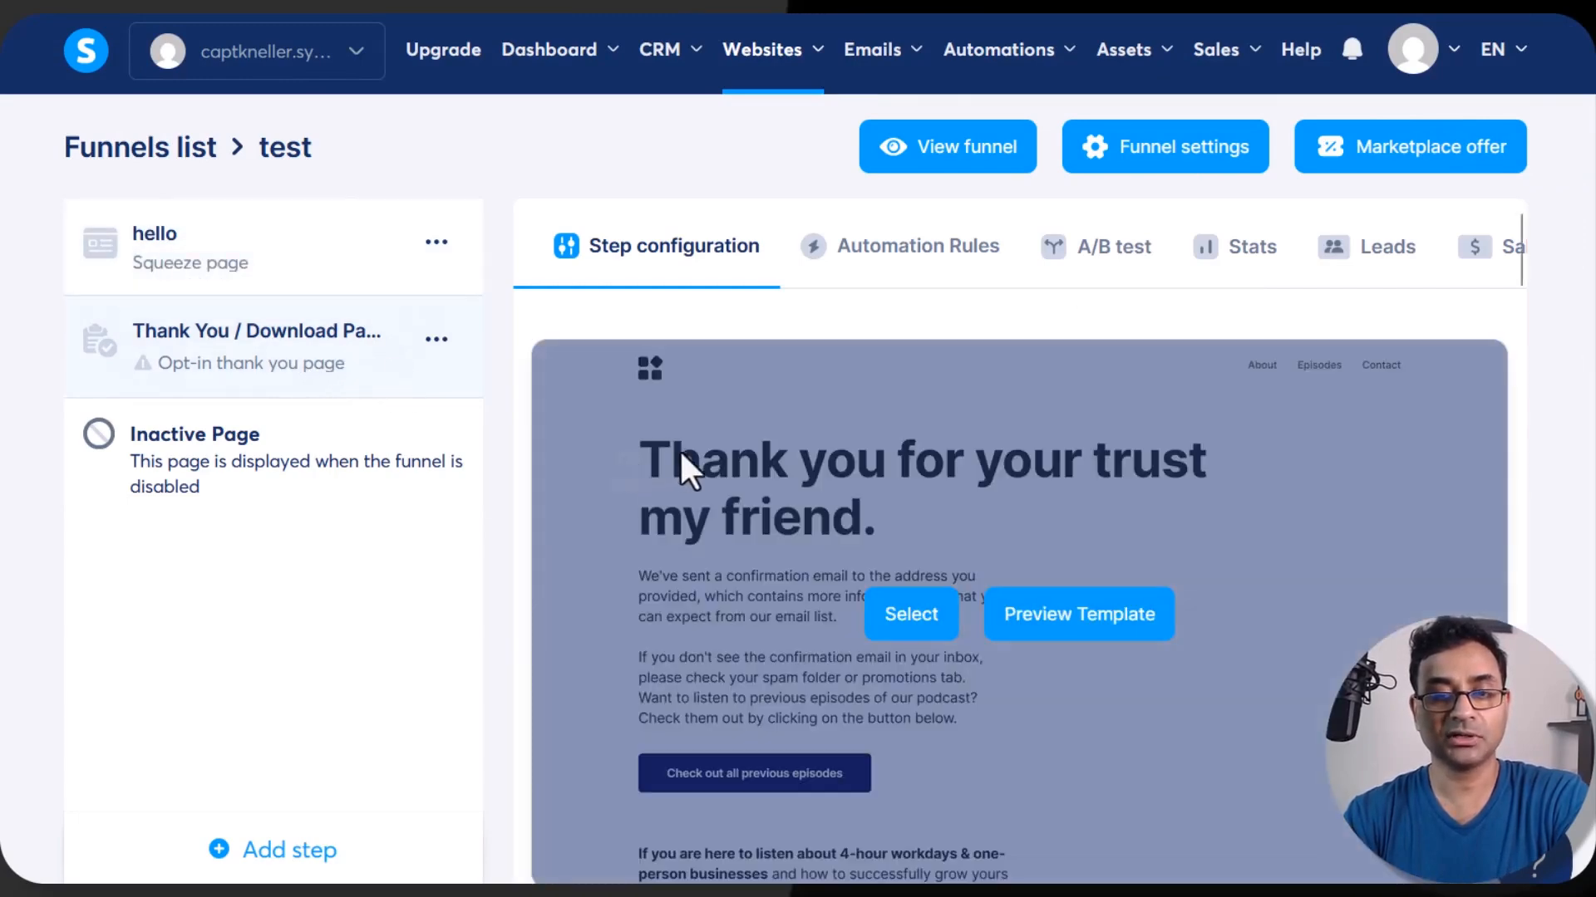
{"action": "scroll", "coordinate": [1019, 541], "scroll_direction": "down", "scroll_amount": 10}
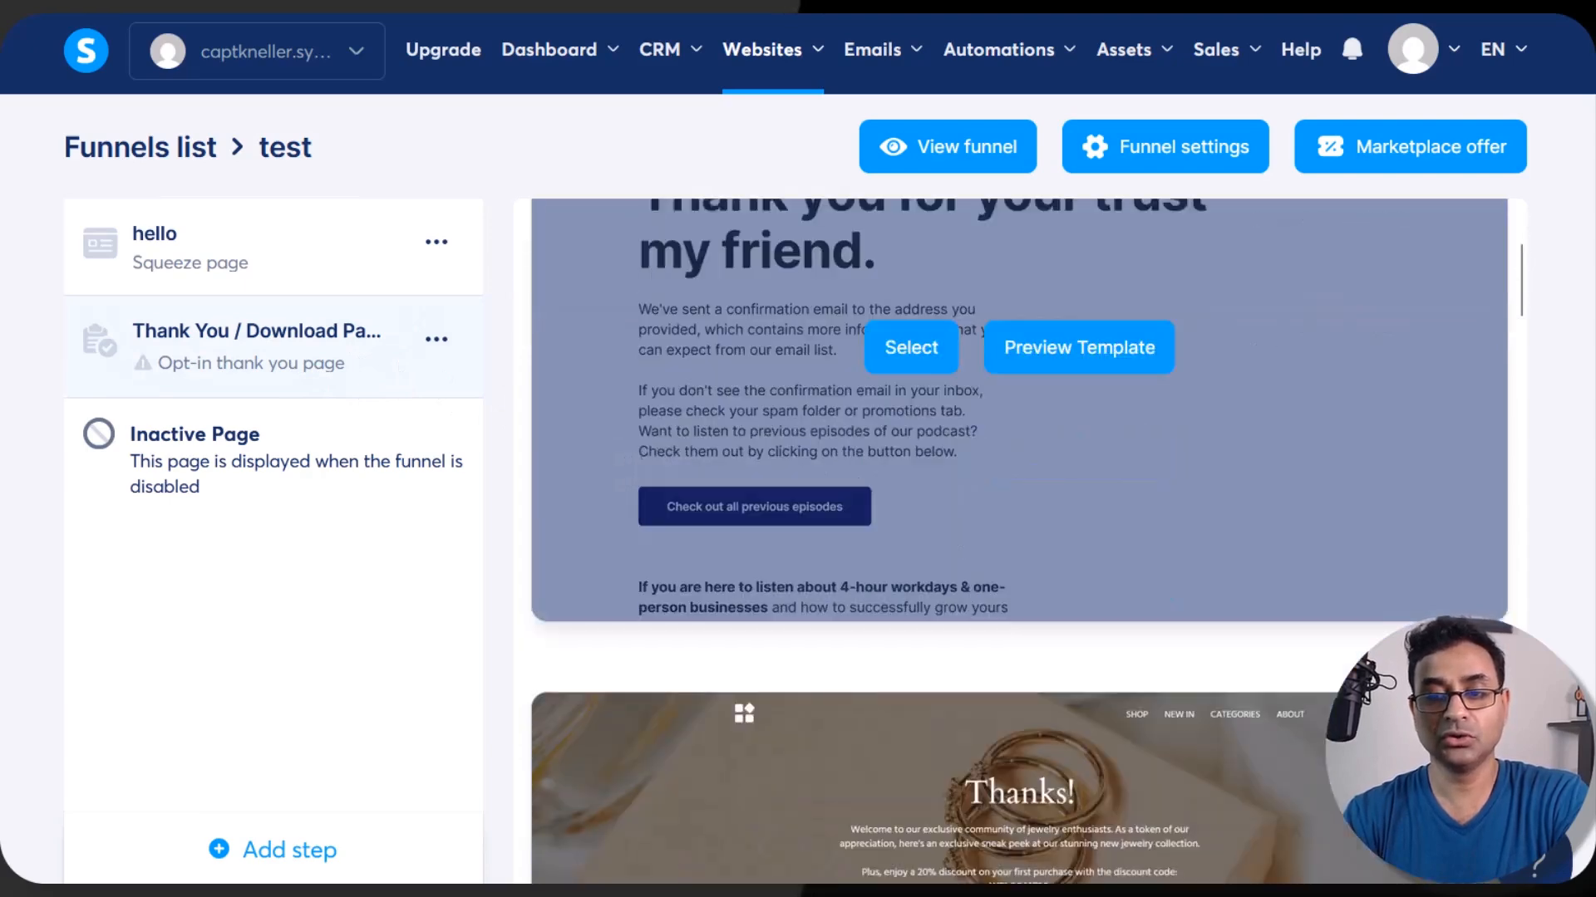
{"action": "scroll", "coordinate": [932, 675], "scroll_direction": "down", "scroll_amount": 5}
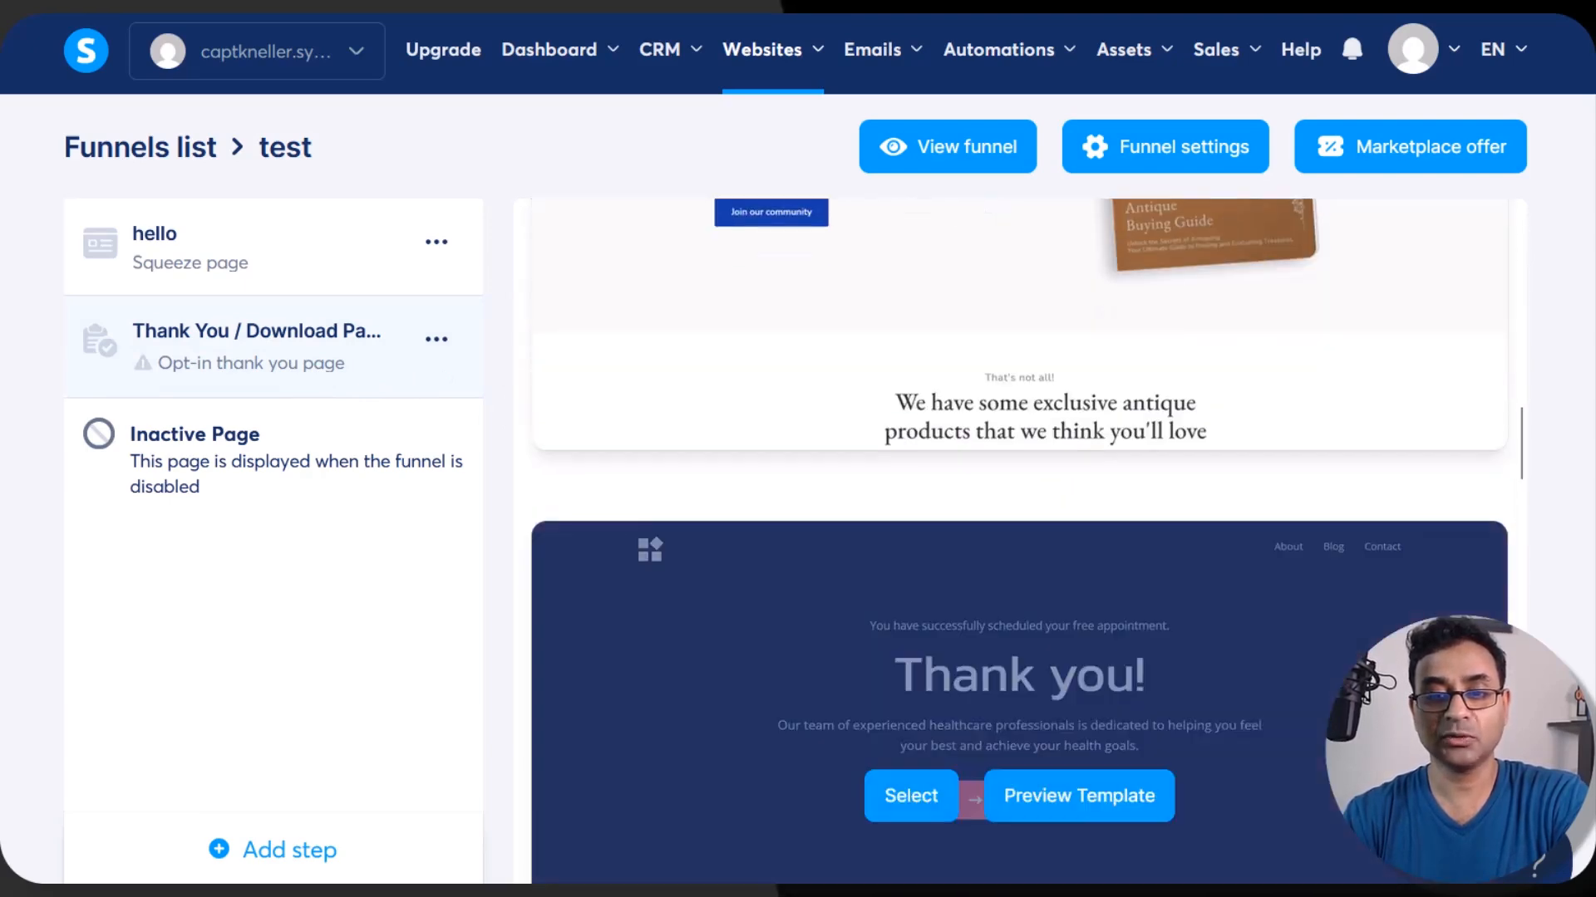
{"action": "left_click", "coordinate": [912, 661]}
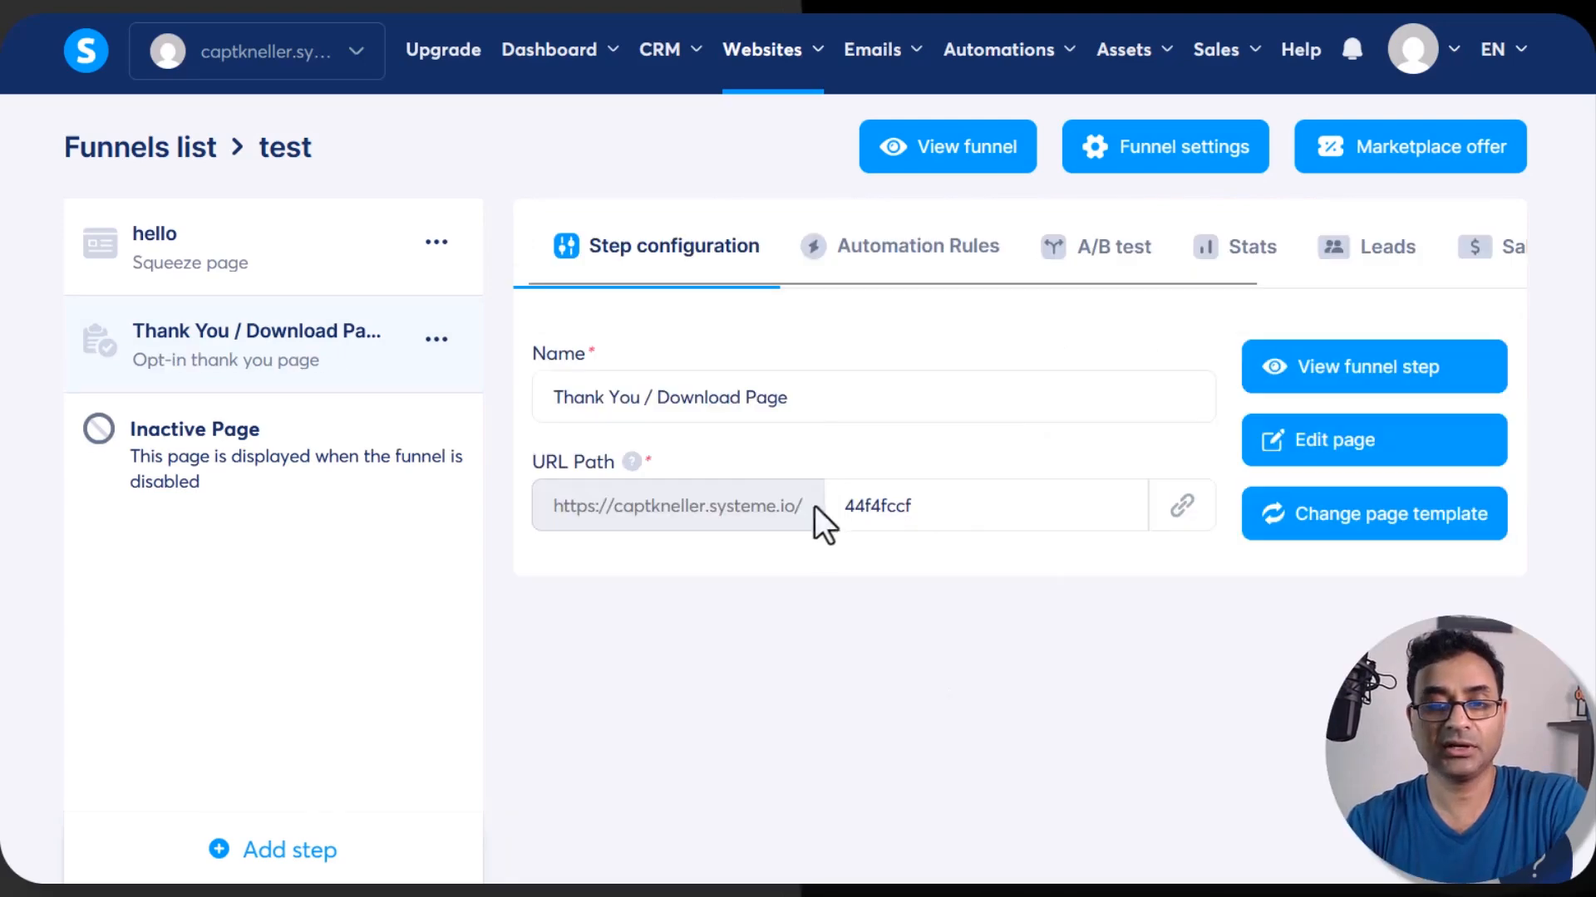
Step: Set the URL path of the Thank You / Download Page step to "thanks"
{"action": "left_click", "coordinate": [827, 401]}
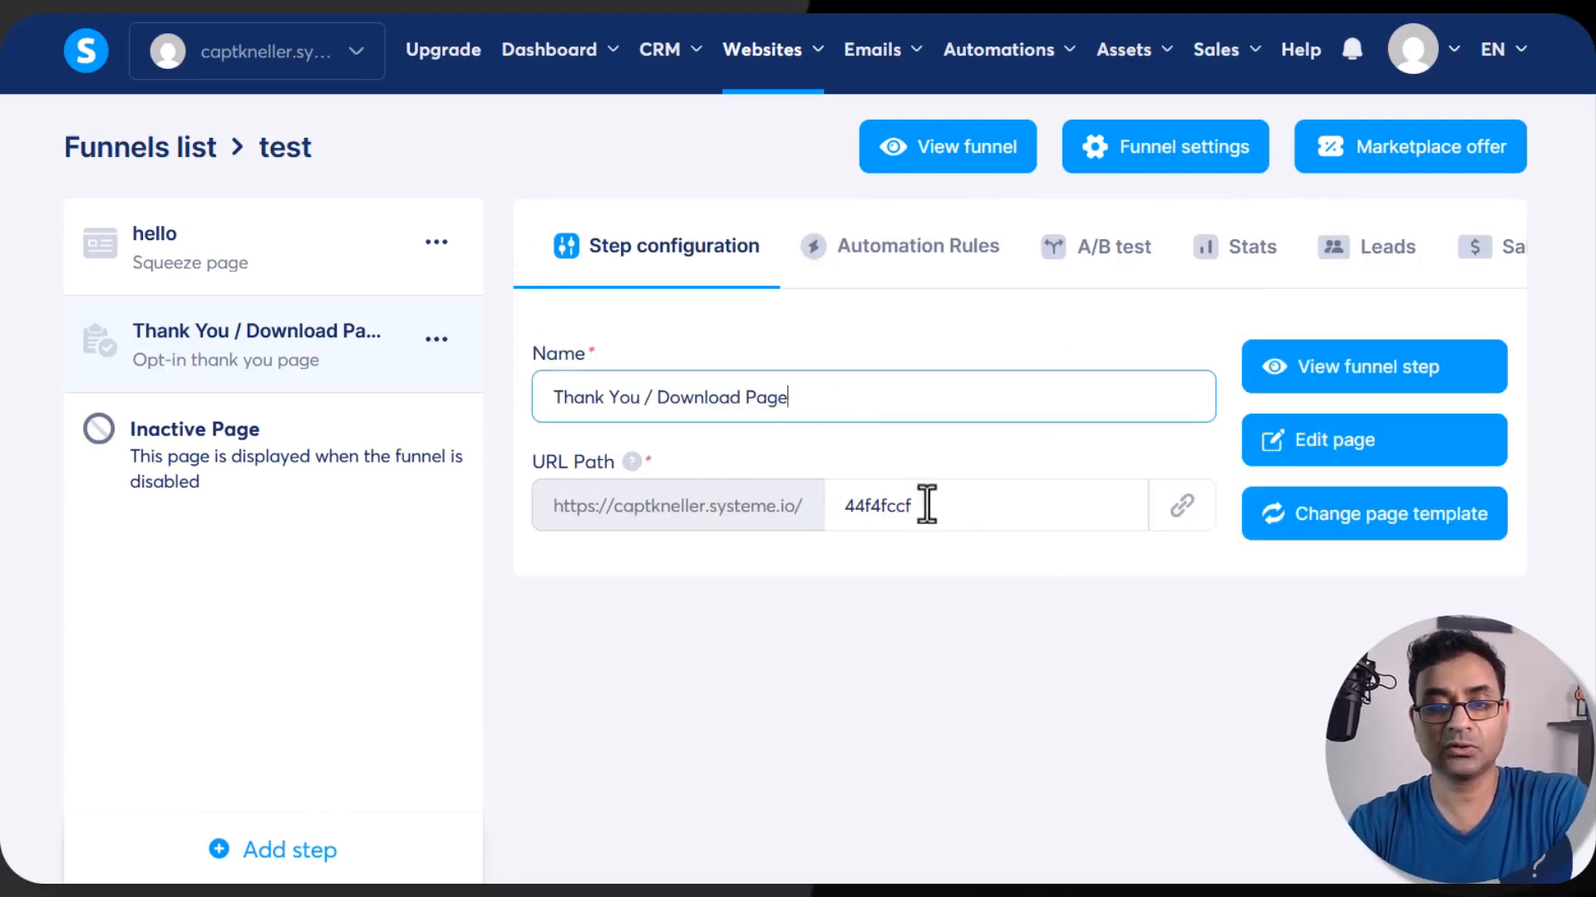
{"action": "left_click", "coordinate": [926, 505]}
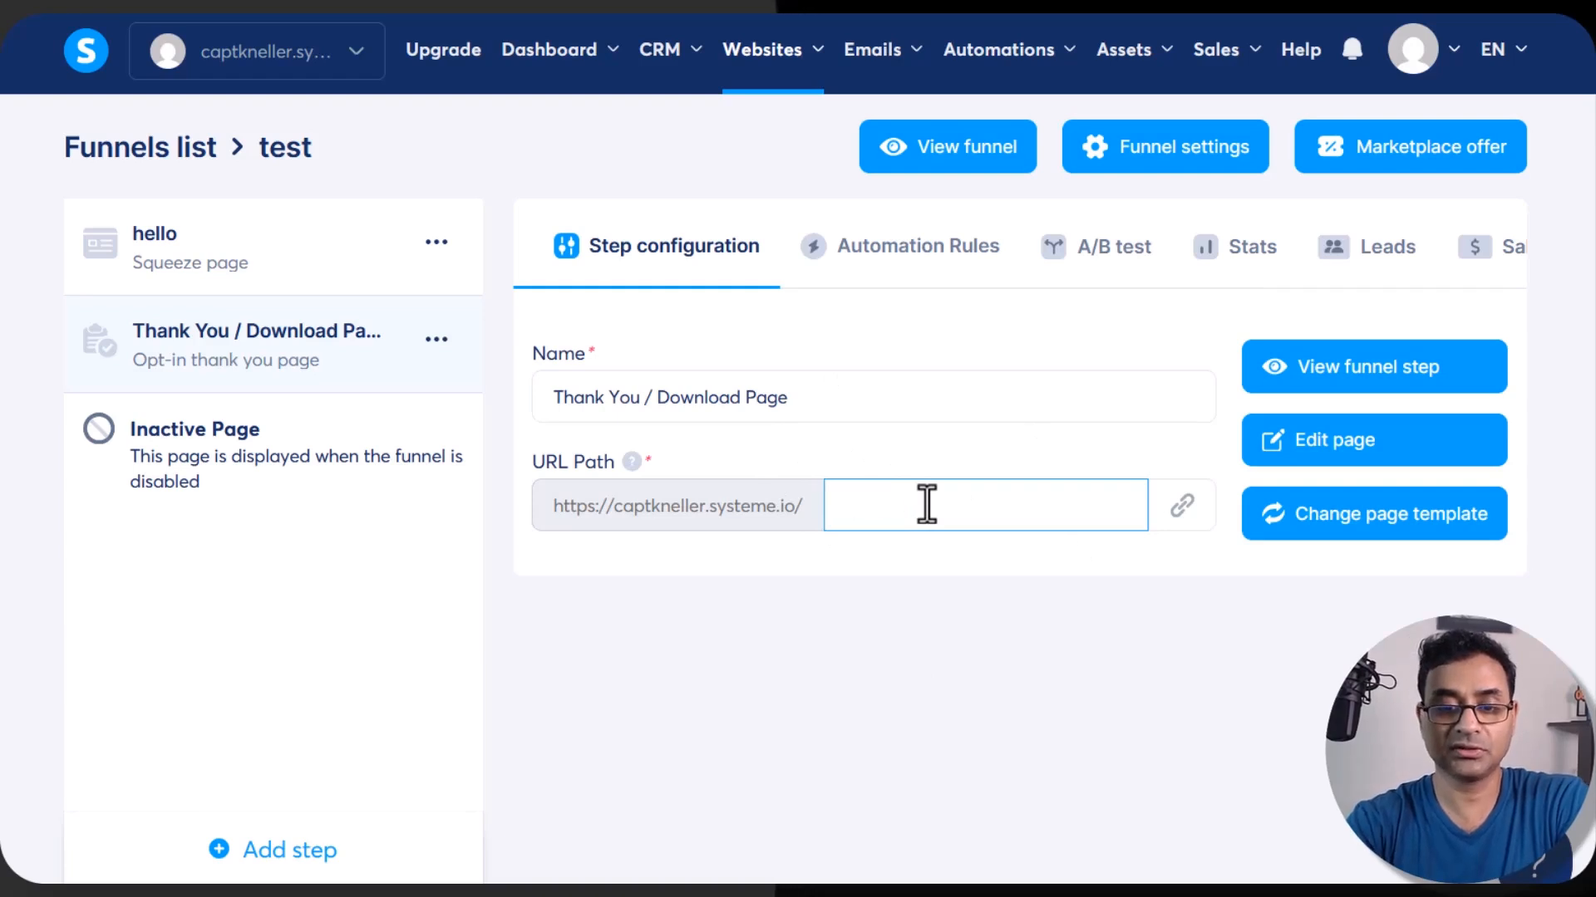
{"action": "type", "text": "thanks"}
{"action": "left_click", "coordinate": [1077, 648]}
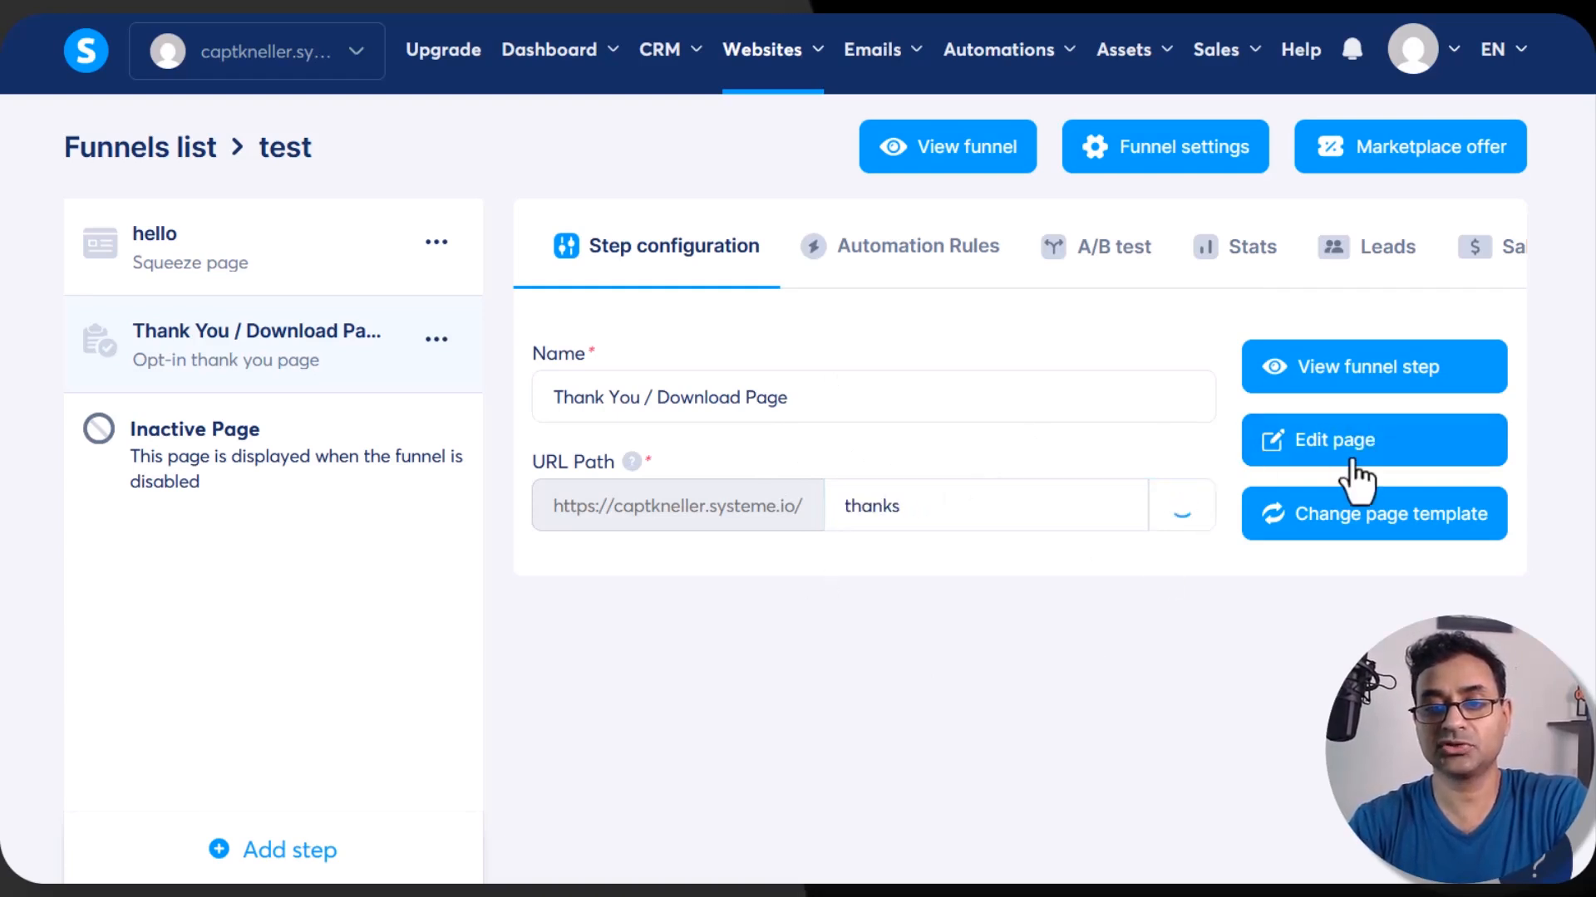
Step: Open the thank-you page for editing and delete its navigation row and the scheduled-appointment text above the headline
{"action": "left_click", "coordinate": [1371, 456]}
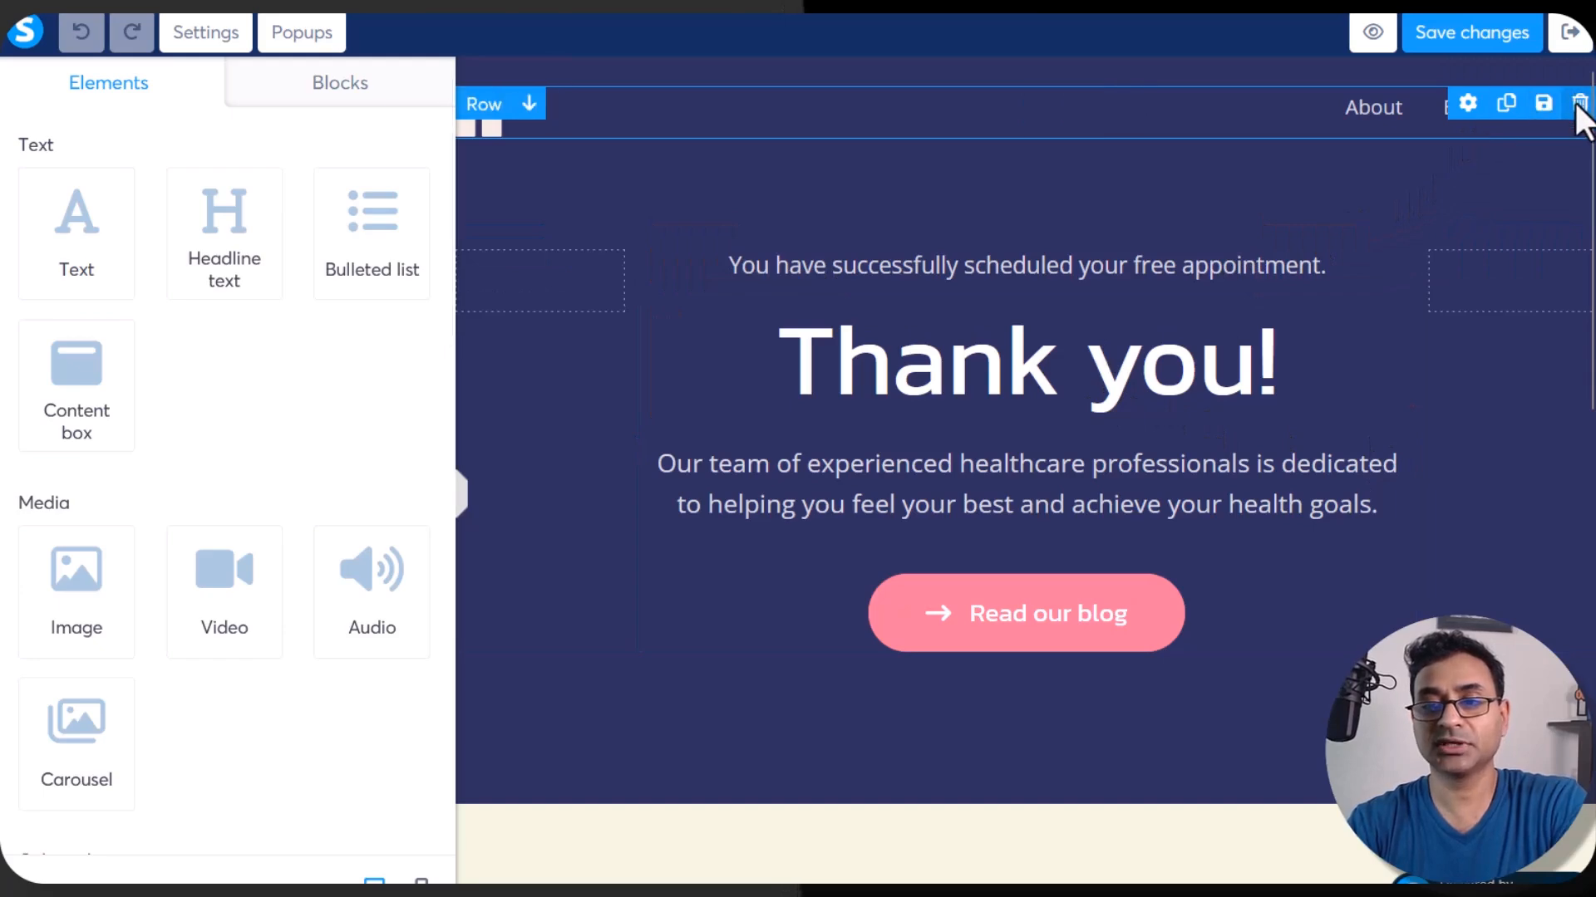
{"action": "left_click", "coordinate": [1579, 104]}
{"action": "left_click", "coordinate": [880, 510]}
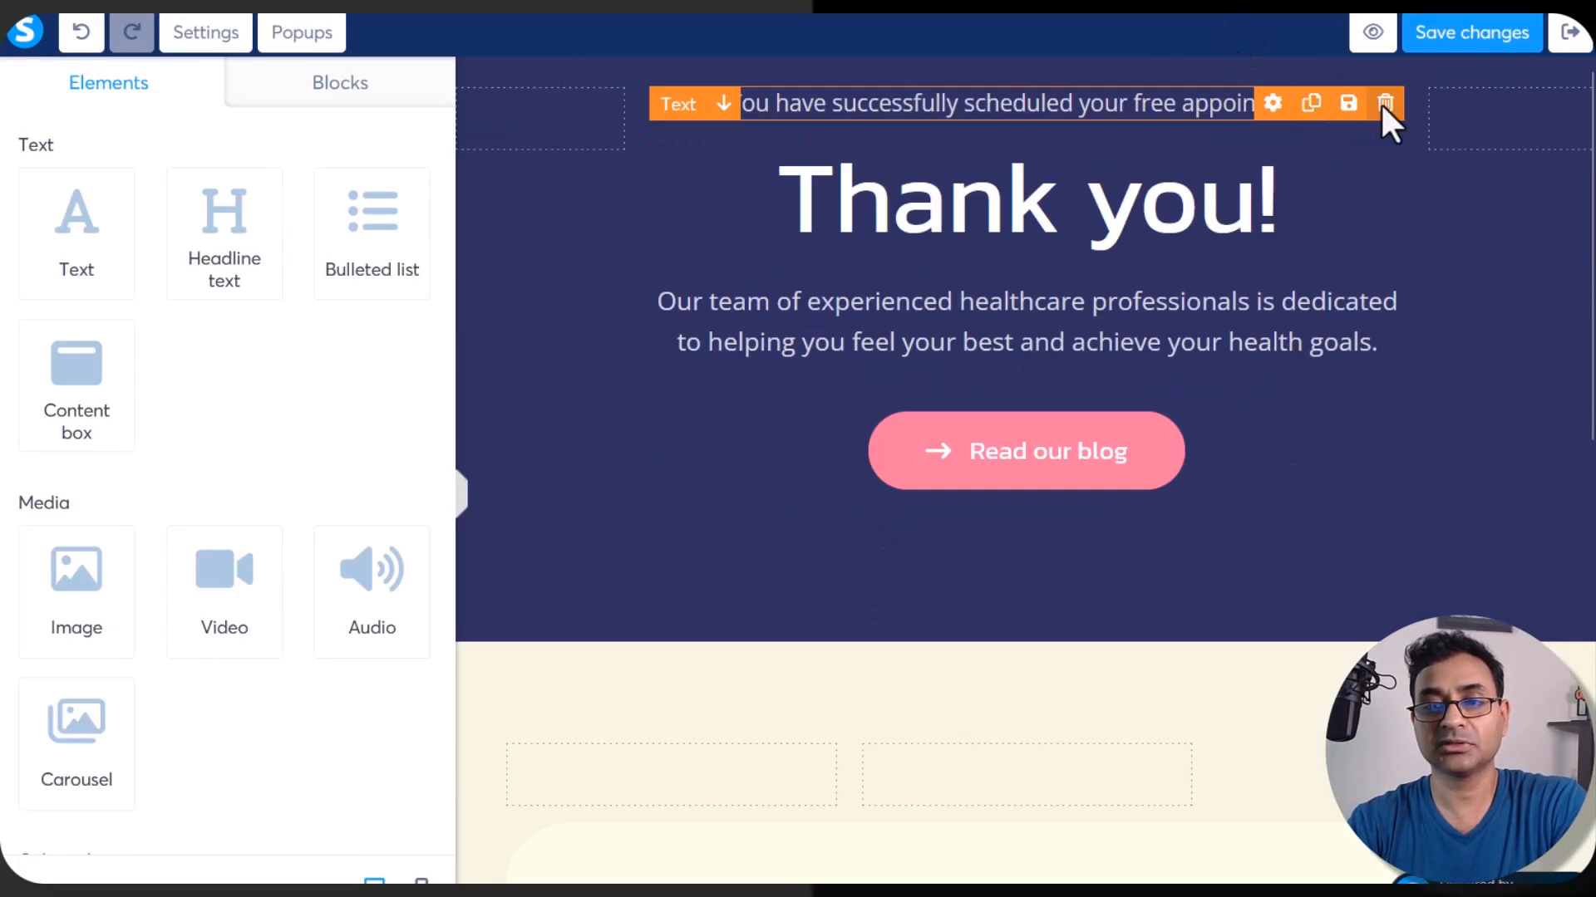
{"action": "left_click", "coordinate": [1383, 104]}
{"action": "left_click", "coordinate": [884, 510]}
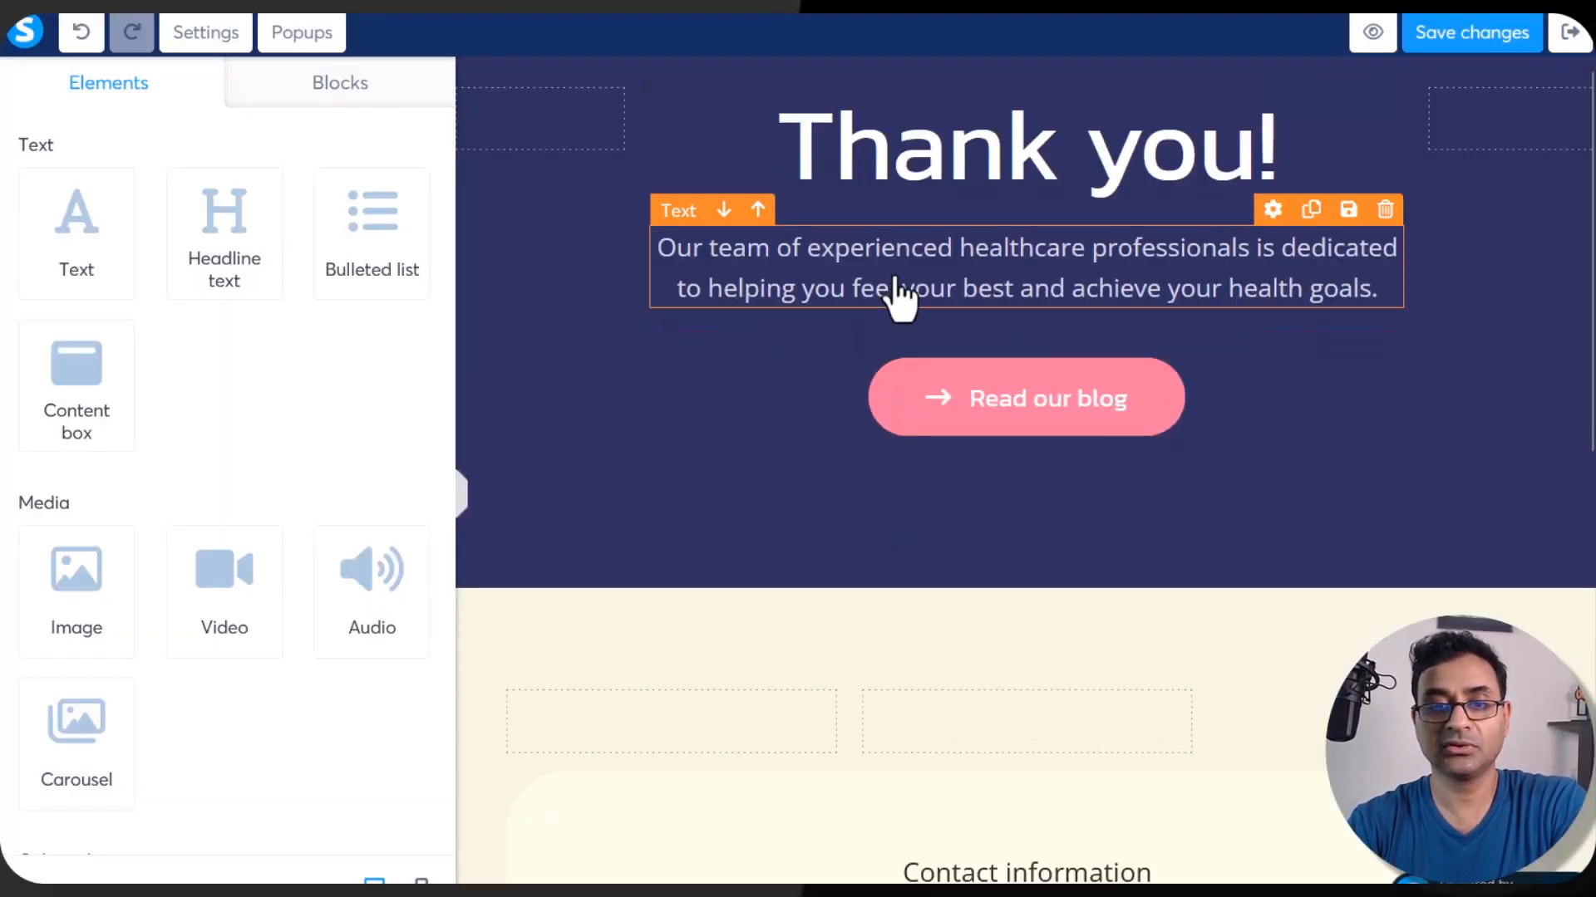
Step: Replace the paragraph under the "Thank you!" headline with "Click below to access your free pdf"
{"action": "double_click", "coordinate": [898, 259]}
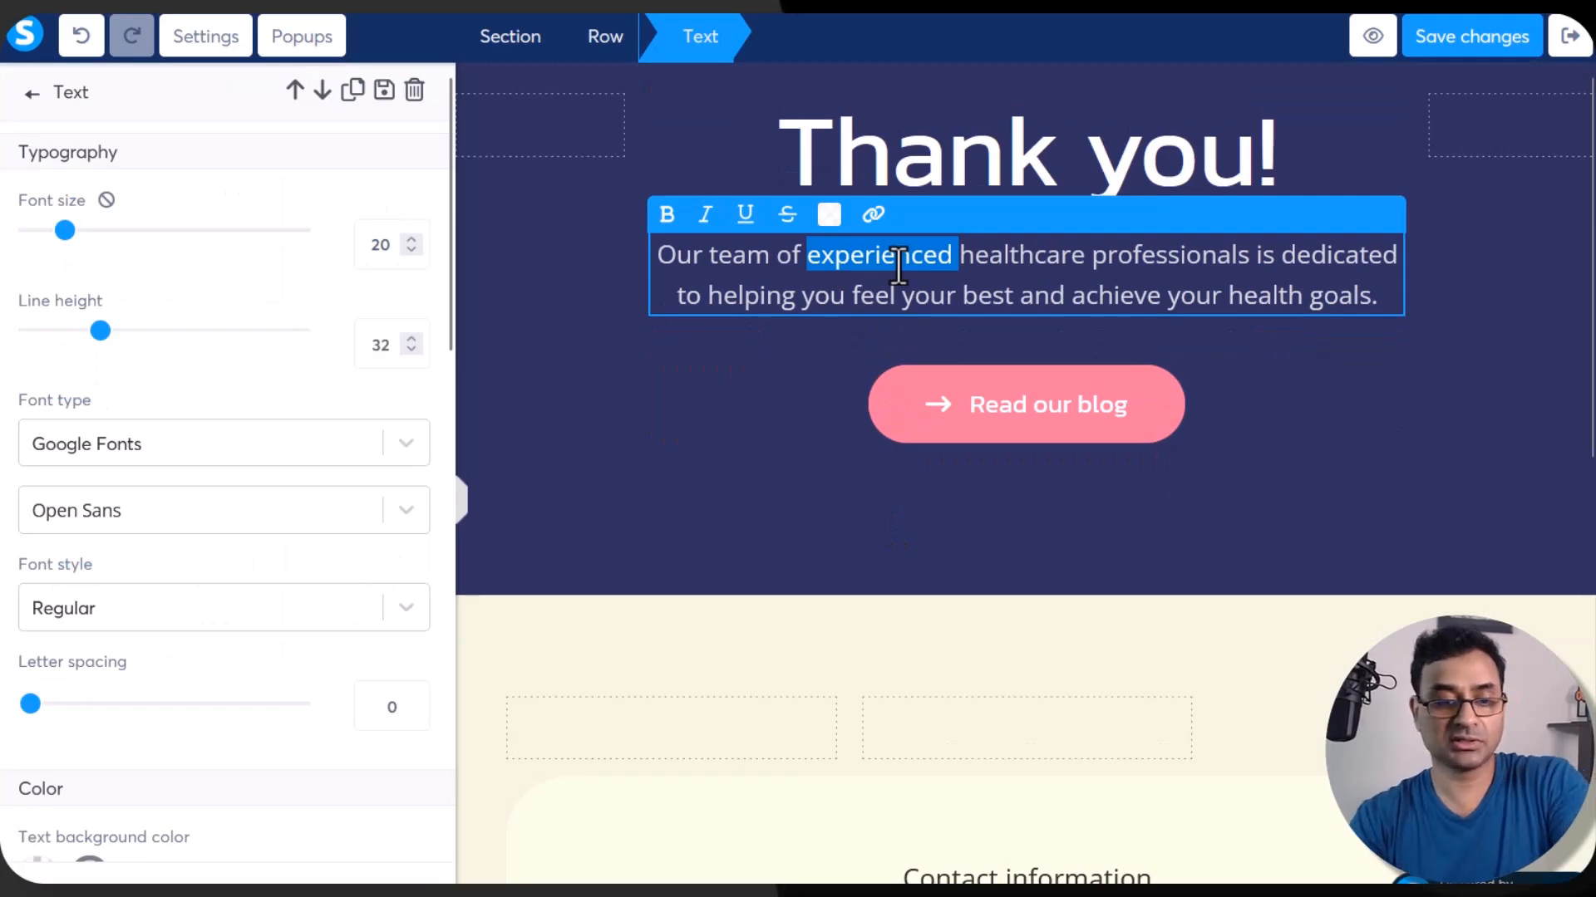
{"action": "key", "text": "ctrl+a"}
{"action": "type", "text": "Click below to access your "}
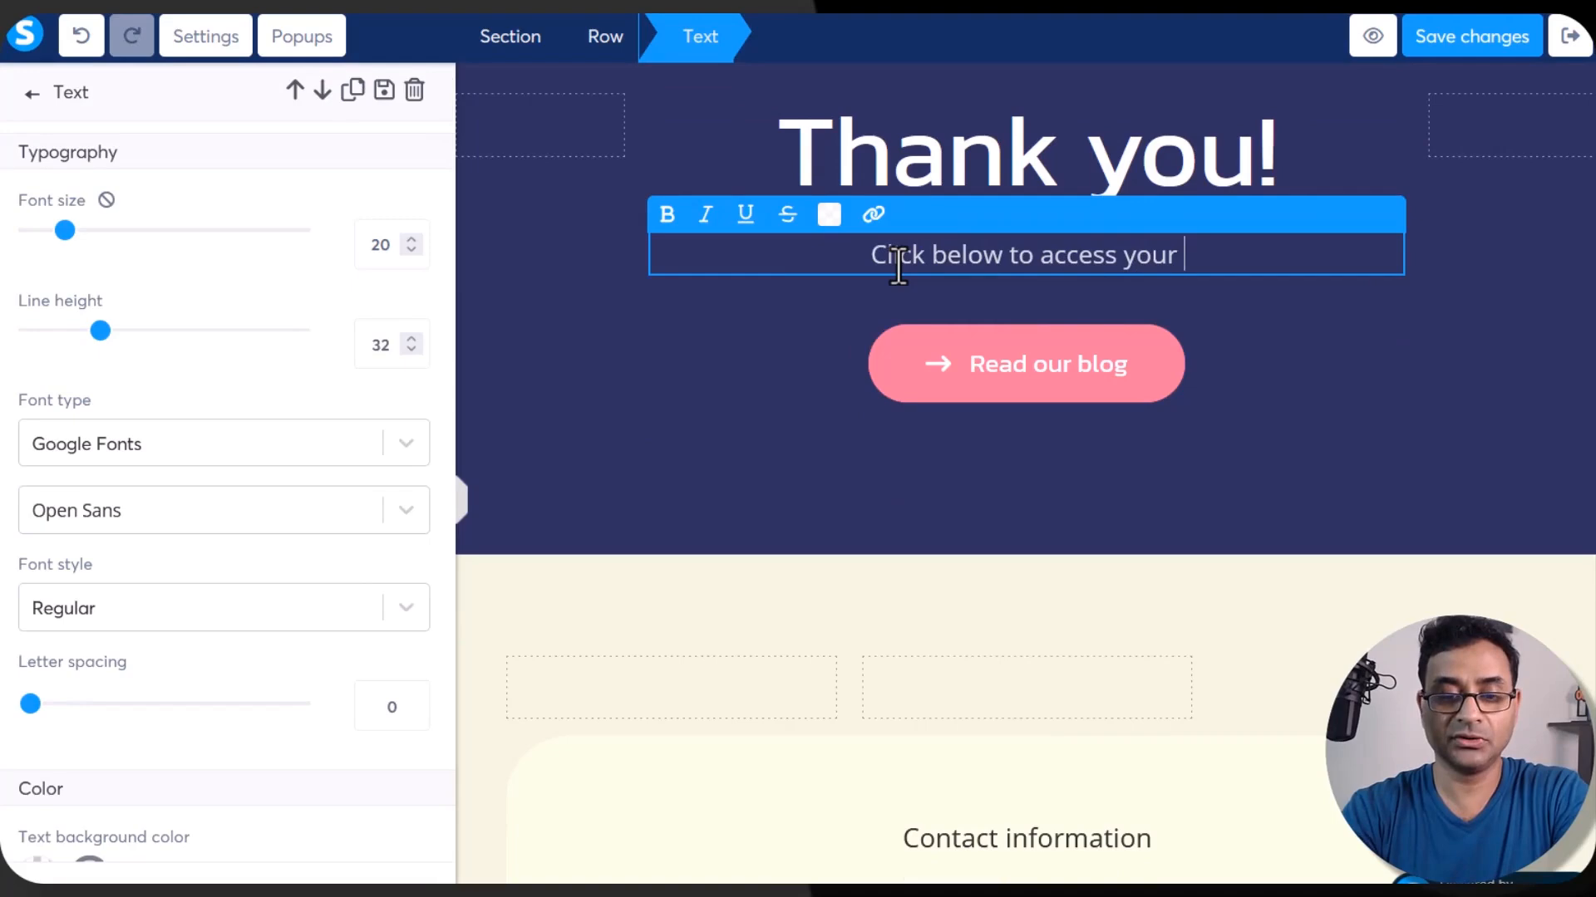
{"action": "type", "text": "free pd"}
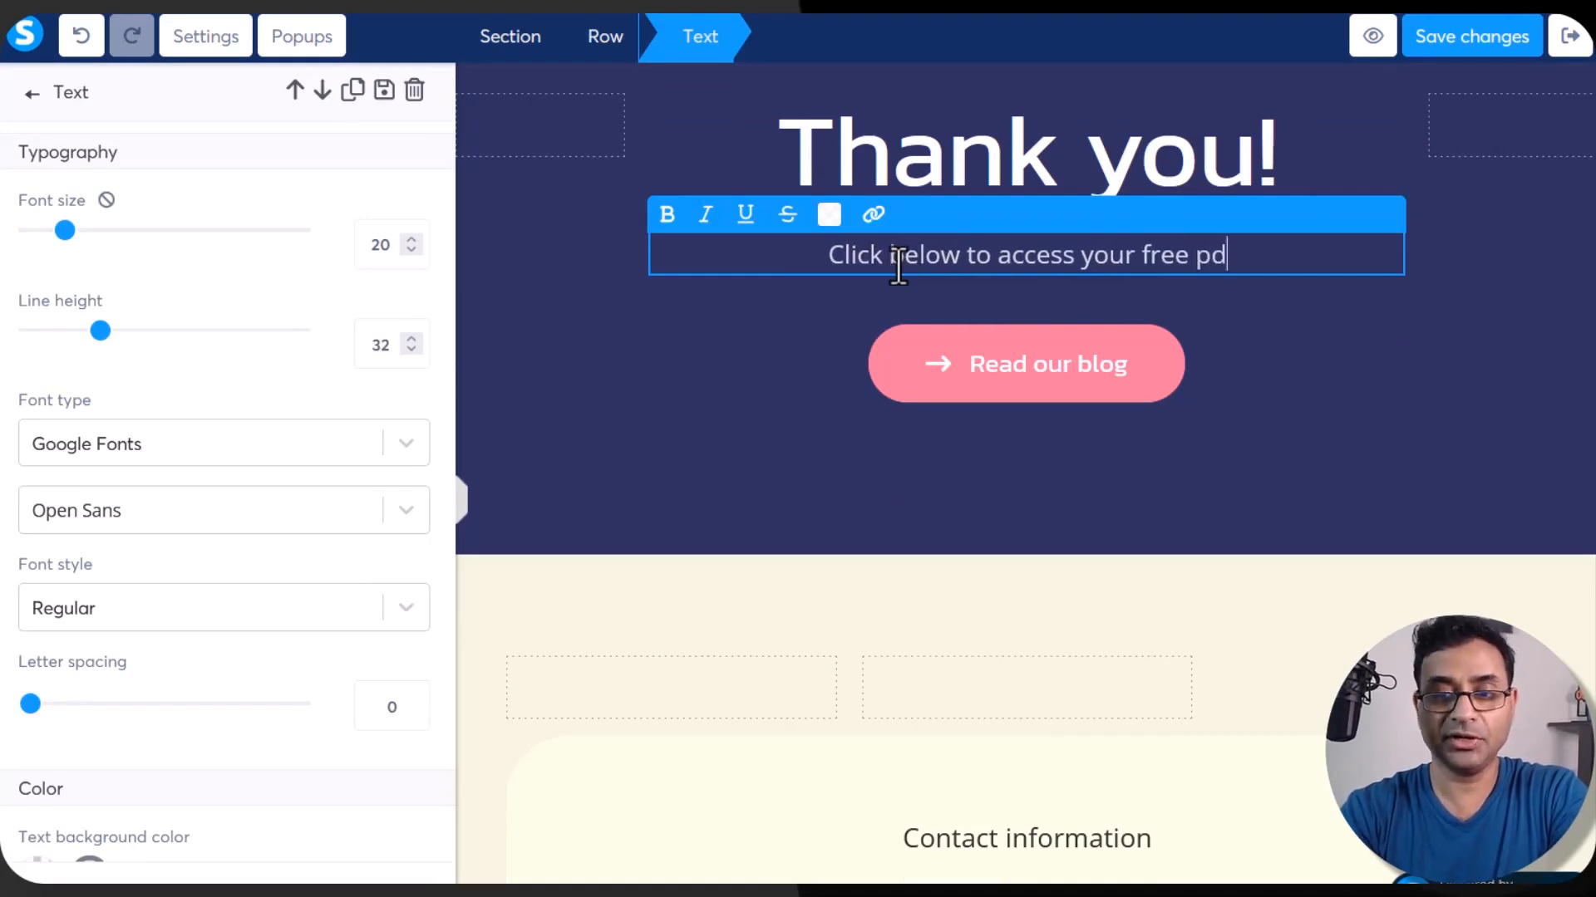
{"action": "type", "text": "f"}
{"action": "left_click", "coordinate": [968, 404]}
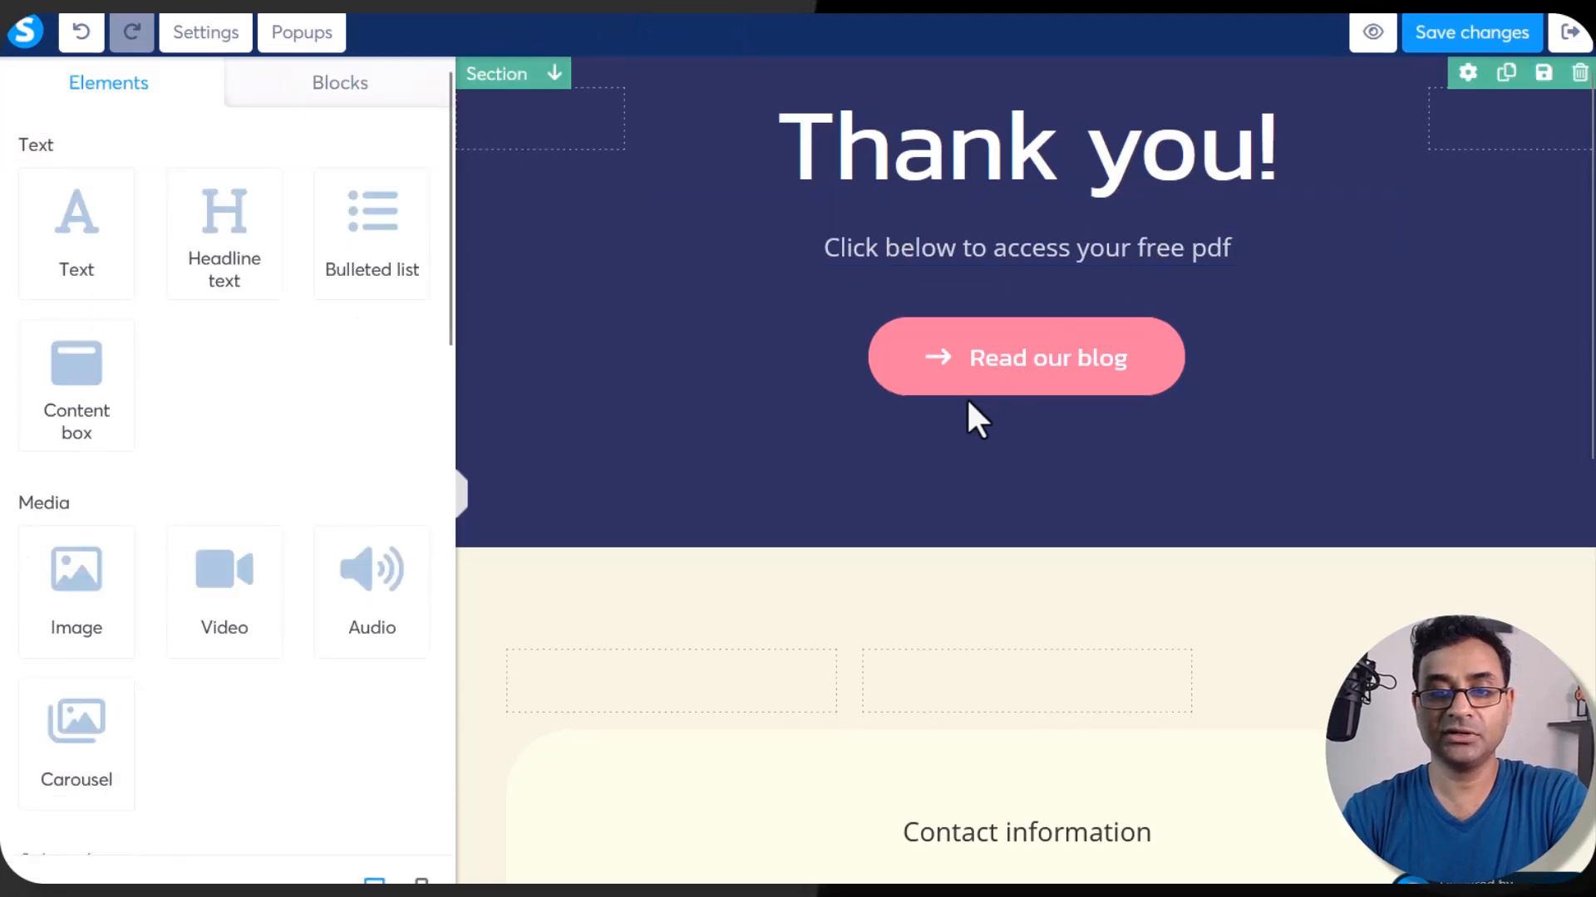
Step: Change the text of the "Read our blog" button to "Click here..."
{"action": "left_click", "coordinate": [973, 400]}
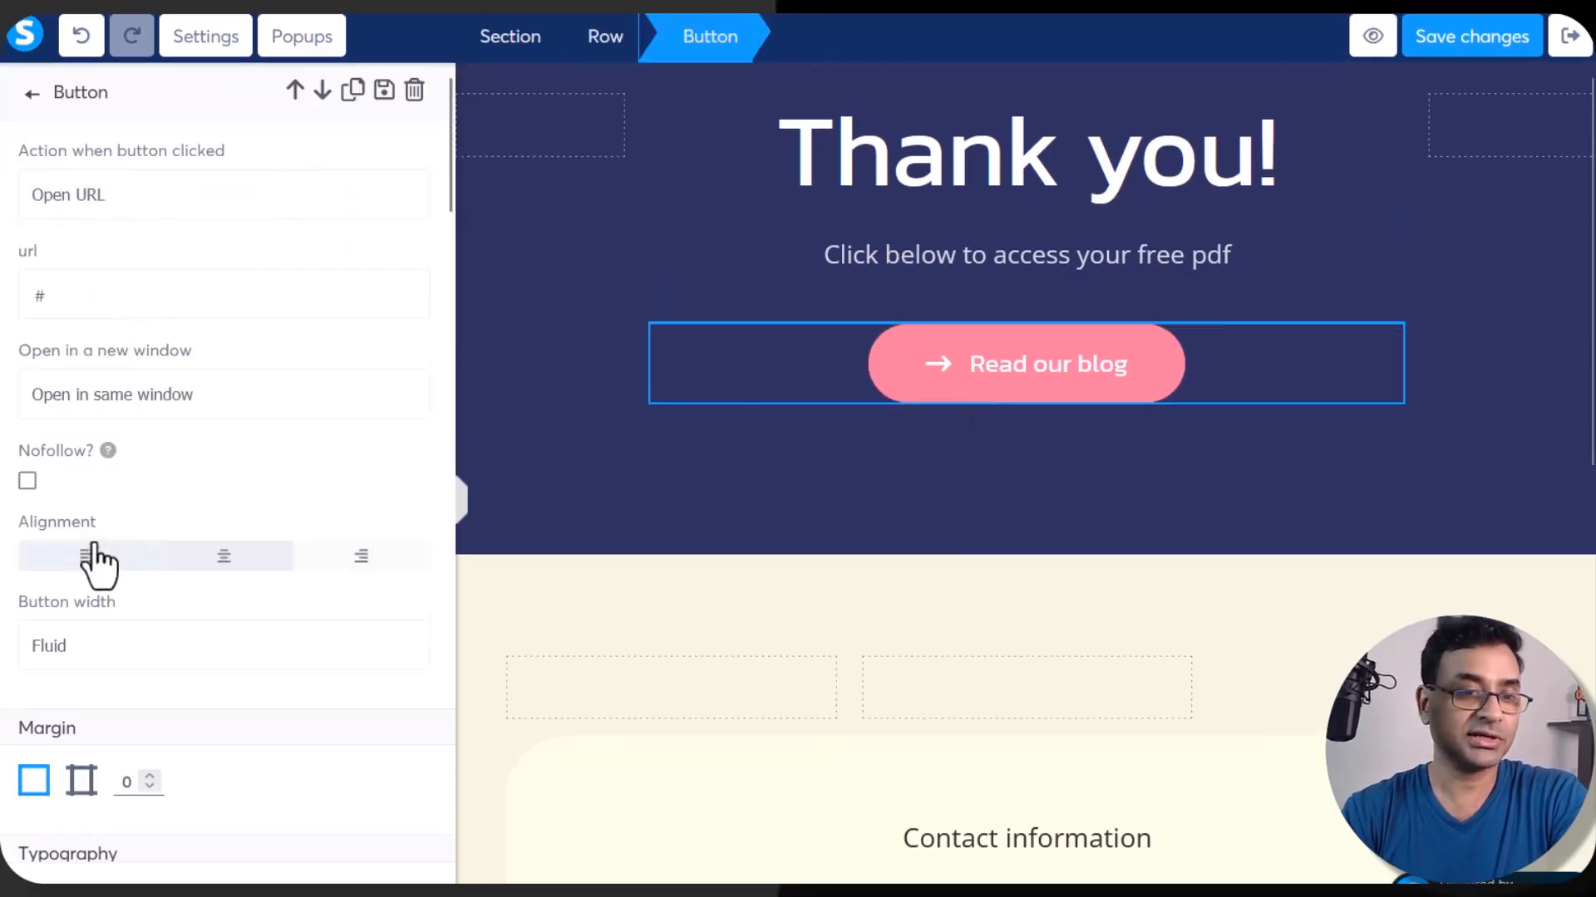
{"action": "scroll", "coordinate": [115, 508], "scroll_direction": "down", "scroll_amount": 5}
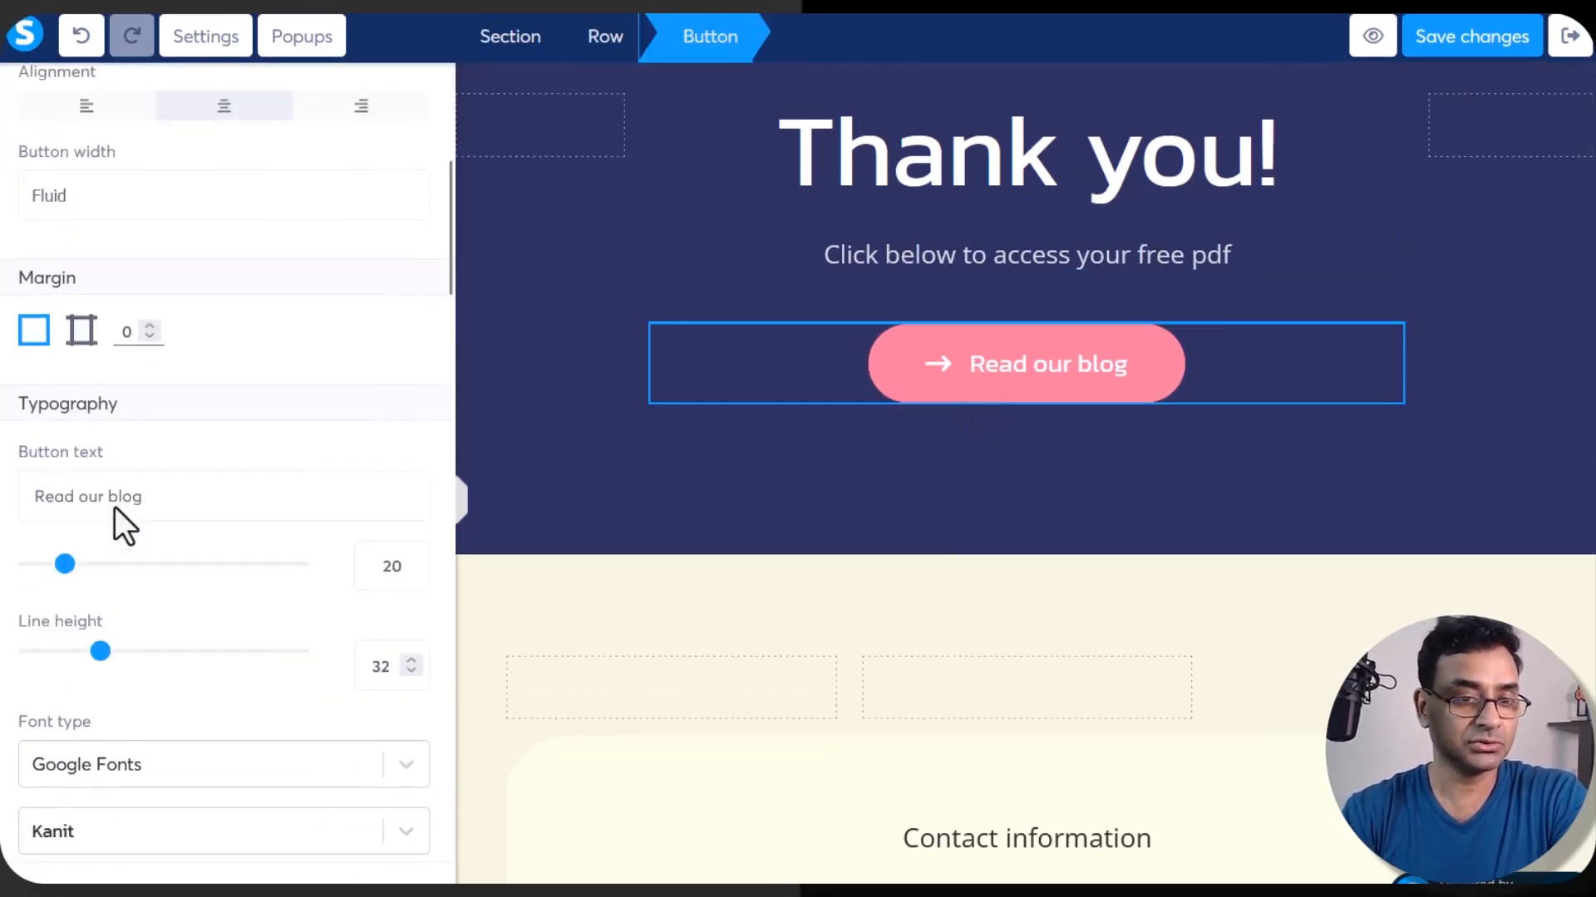
{"action": "scroll", "coordinate": [115, 507], "scroll_direction": "down", "scroll_amount": 15}
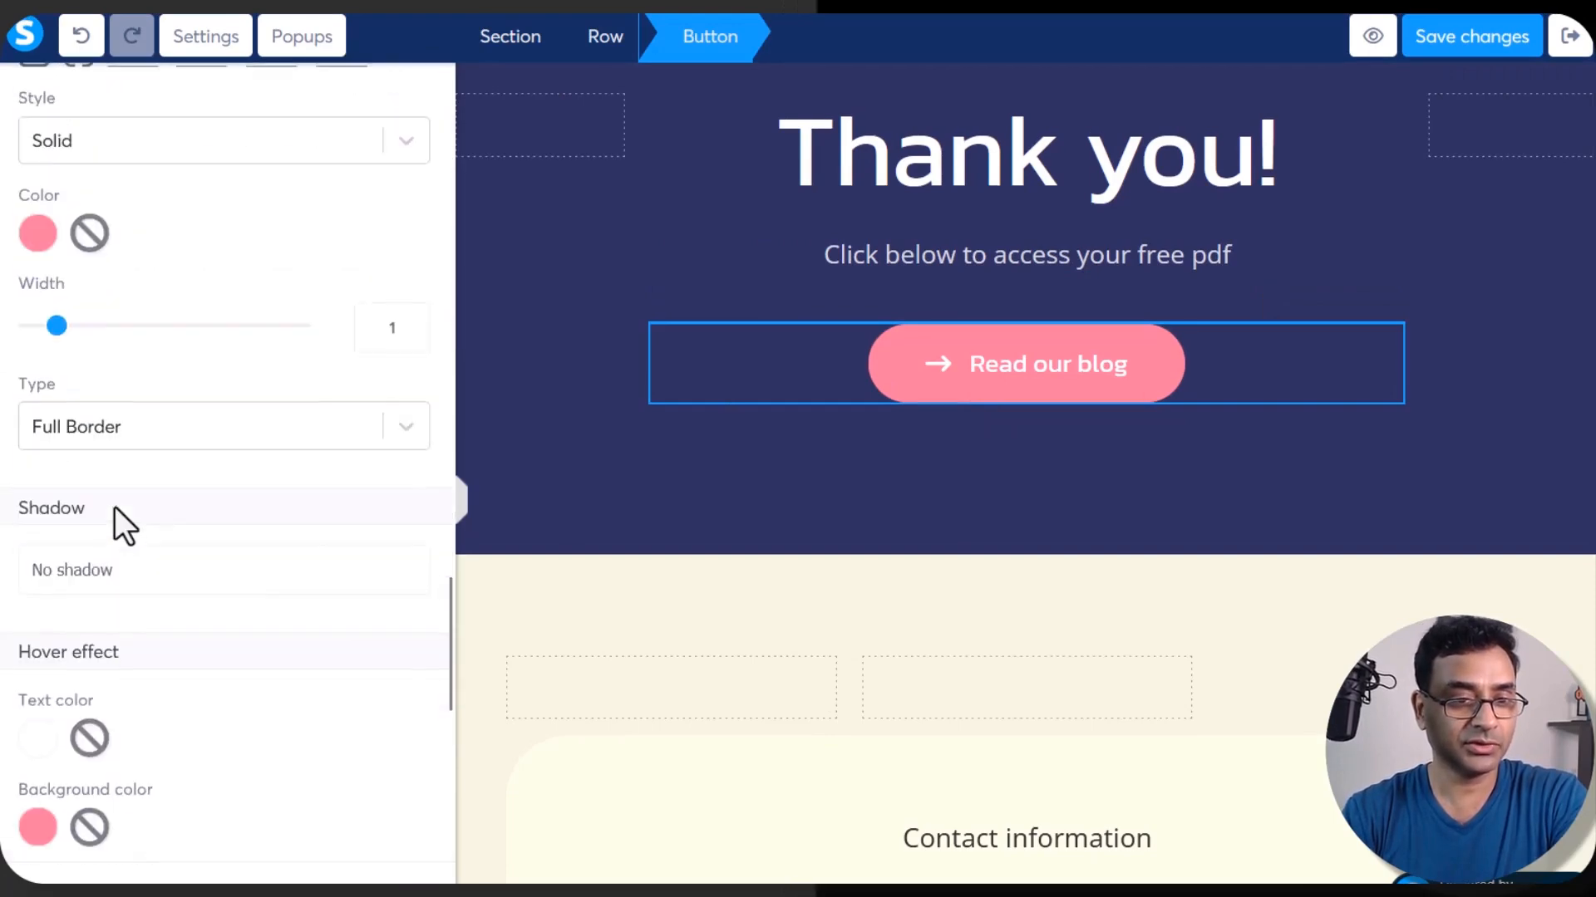
{"action": "scroll", "coordinate": [115, 507], "scroll_direction": "down", "scroll_amount": 3}
{"action": "scroll", "coordinate": [115, 507], "scroll_direction": "up", "scroll_amount": 14}
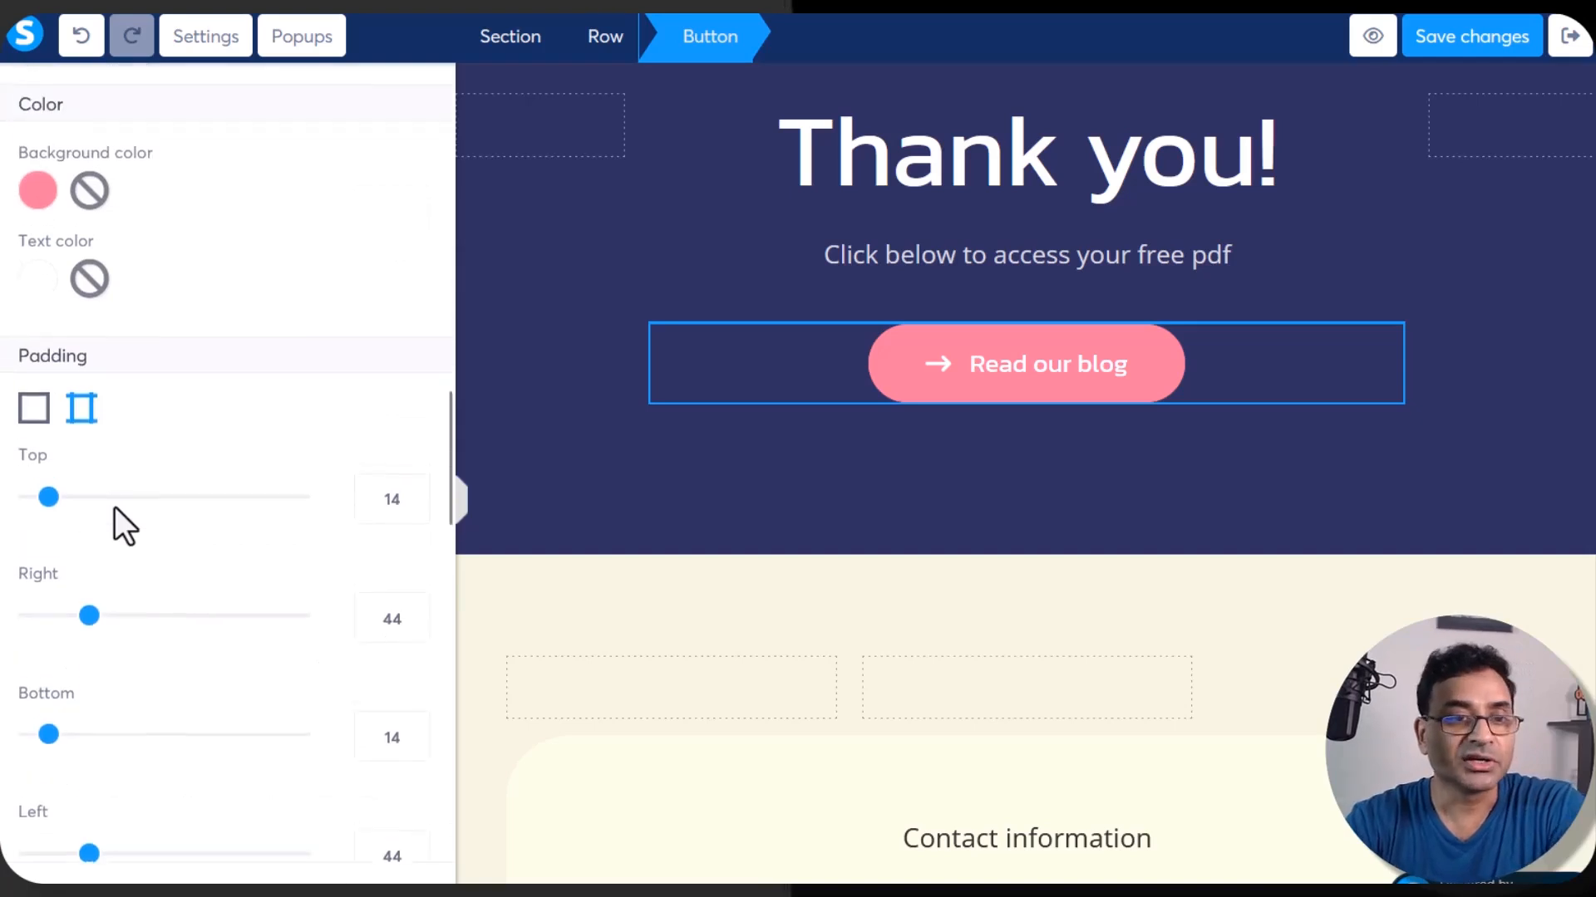
{"action": "scroll", "coordinate": [114, 507], "scroll_direction": "up", "scroll_amount": 15}
{"action": "key", "text": "ctrl+a"}
{"action": "key", "text": "BackSpace"}
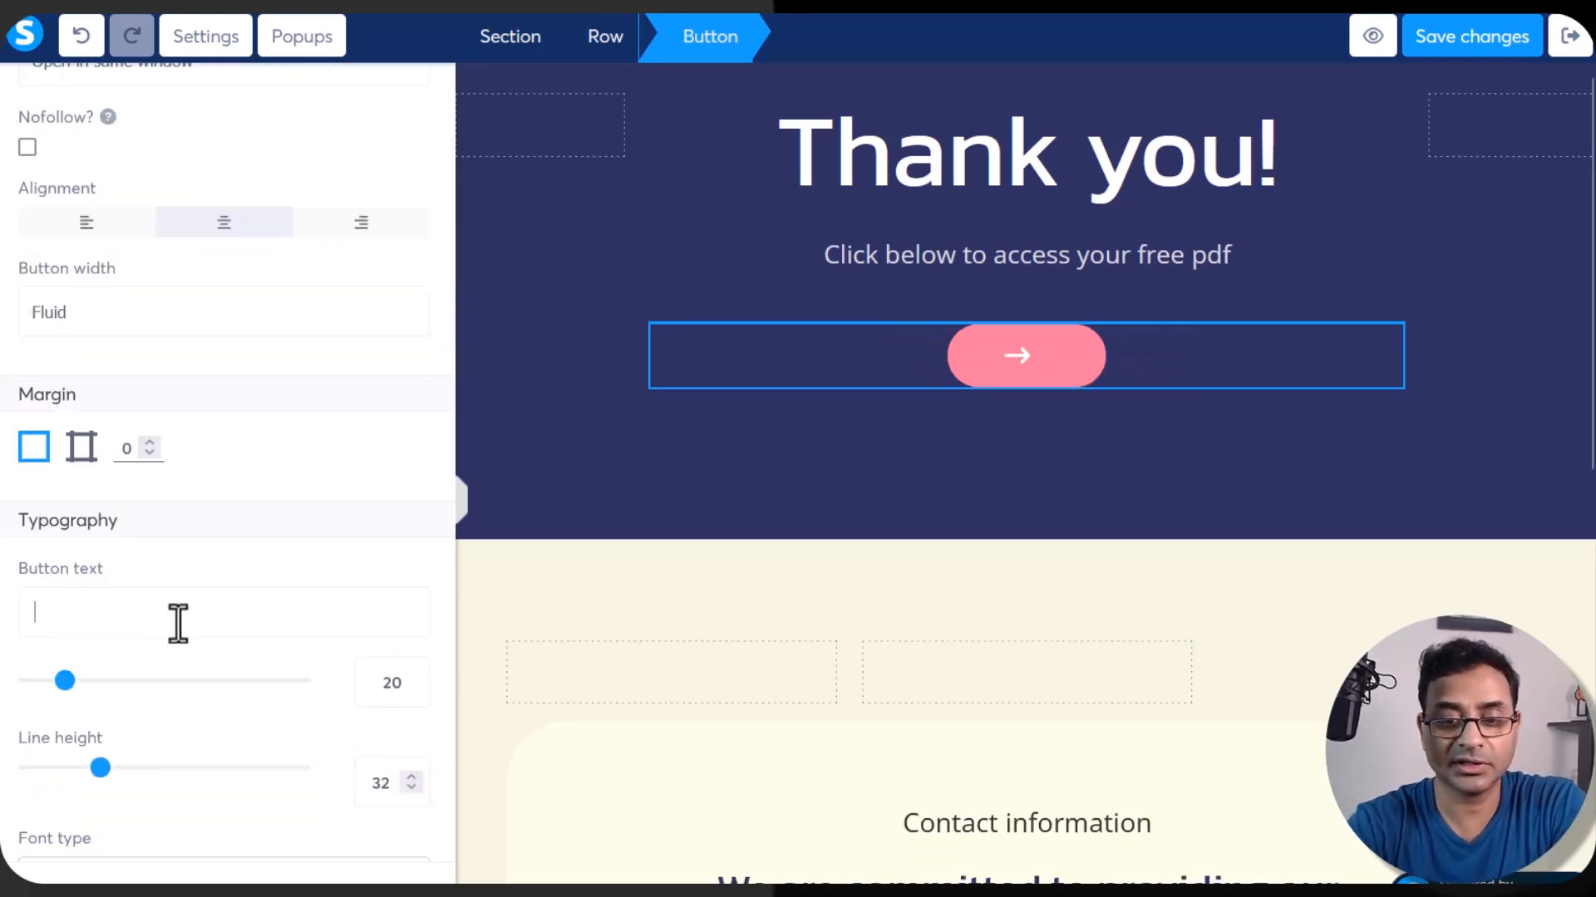
{"action": "type", "text": "Click here..."}
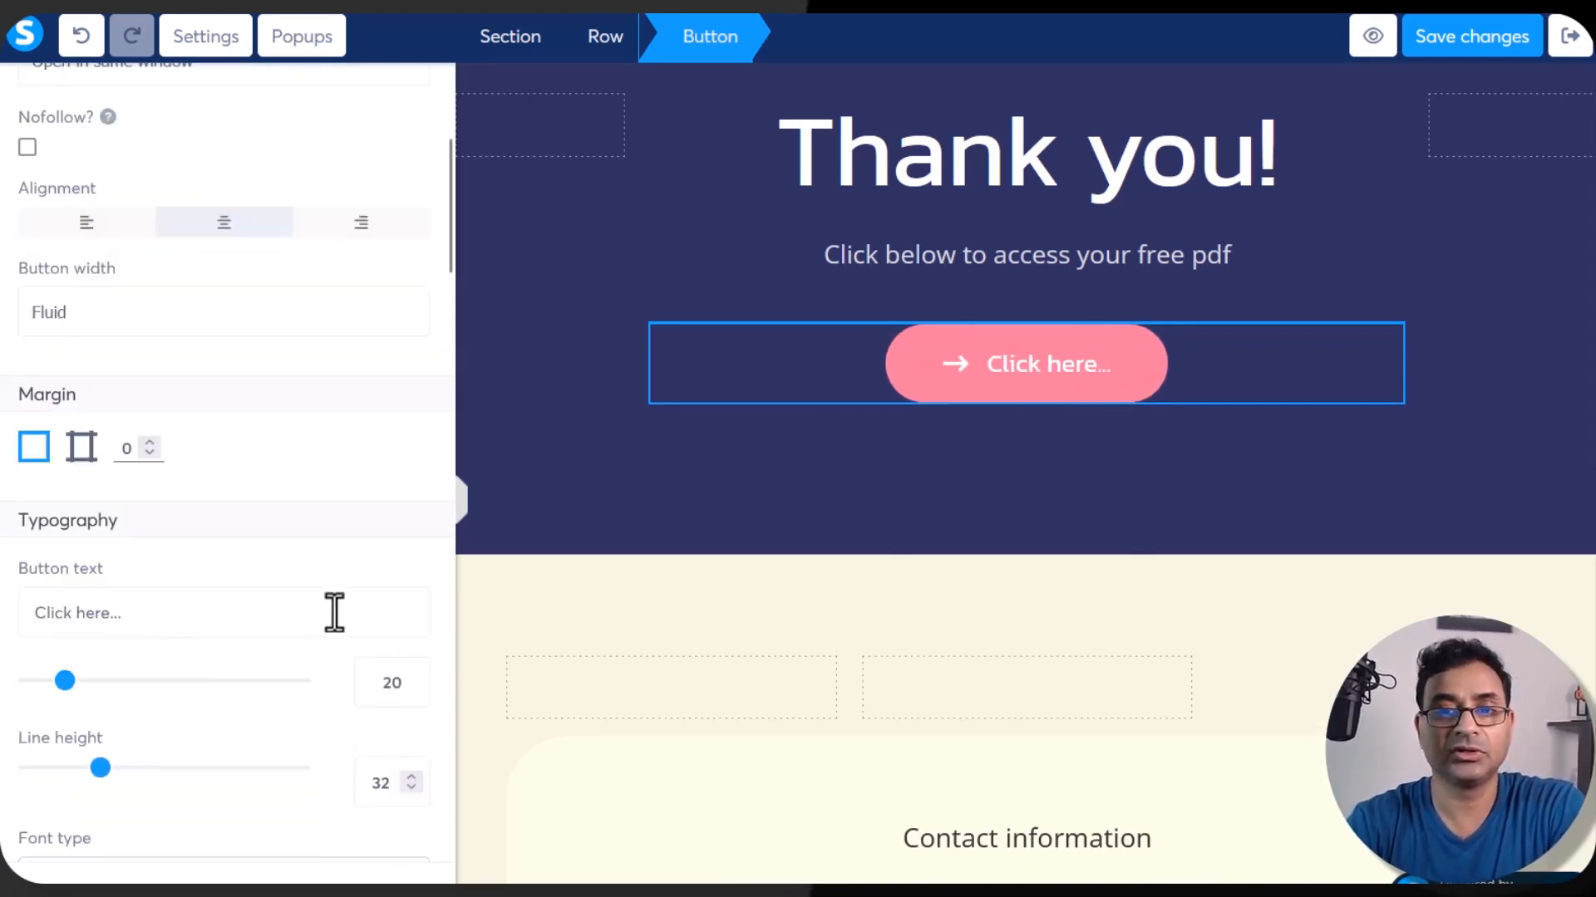
{"action": "left_click", "coordinate": [1019, 575]}
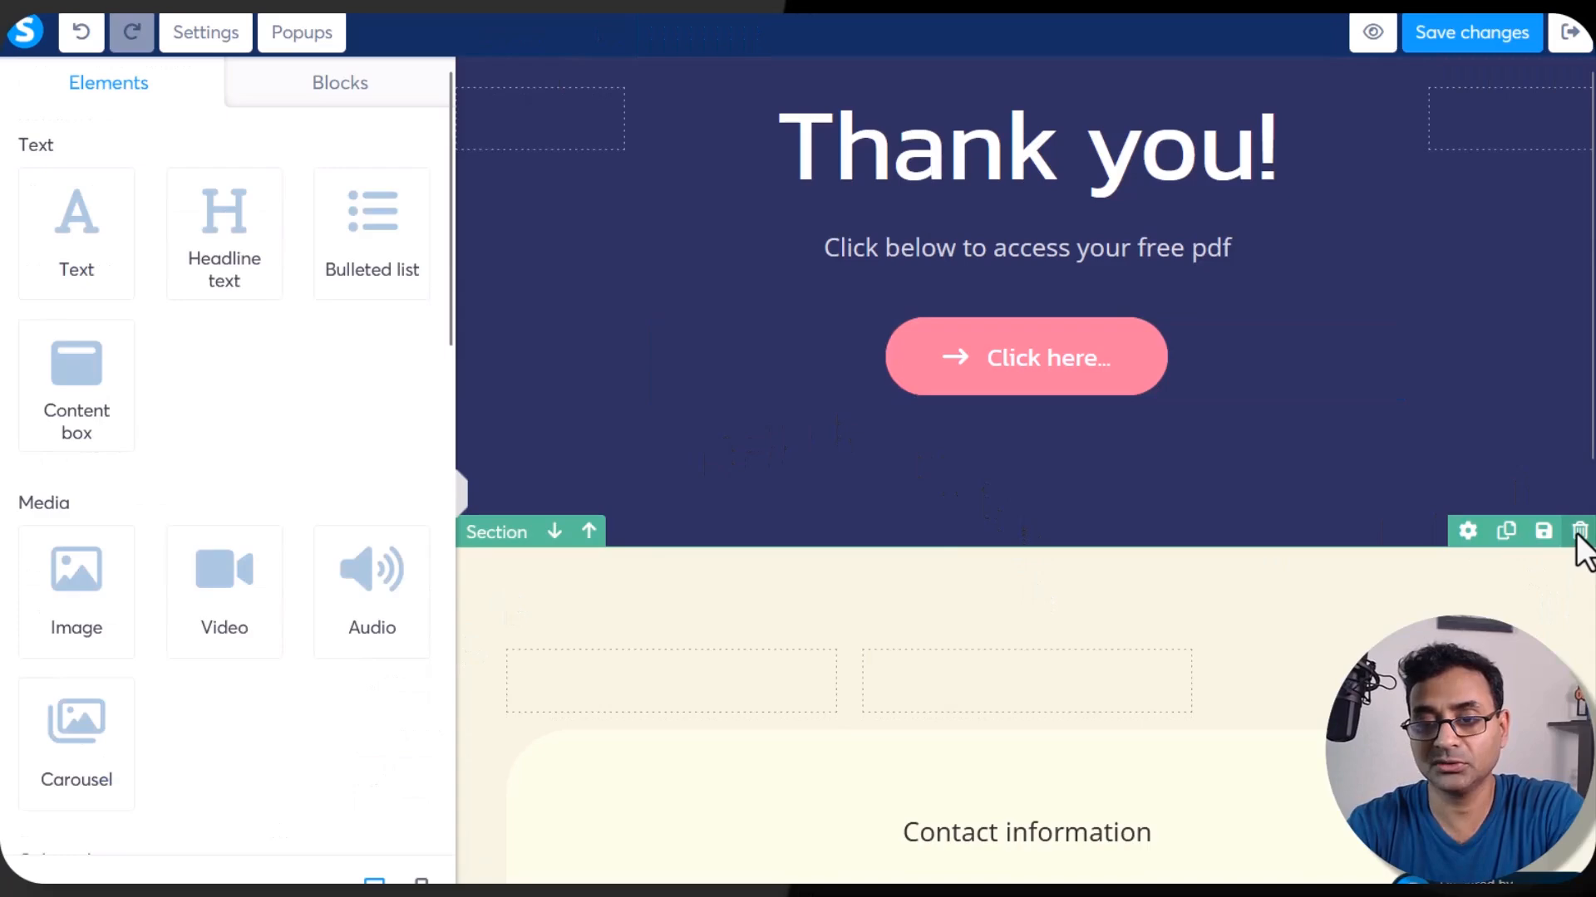
Step: Delete the contact information section and the footer section below the thank-you section
{"action": "left_click", "coordinate": [1578, 532]}
{"action": "left_click", "coordinate": [875, 509]}
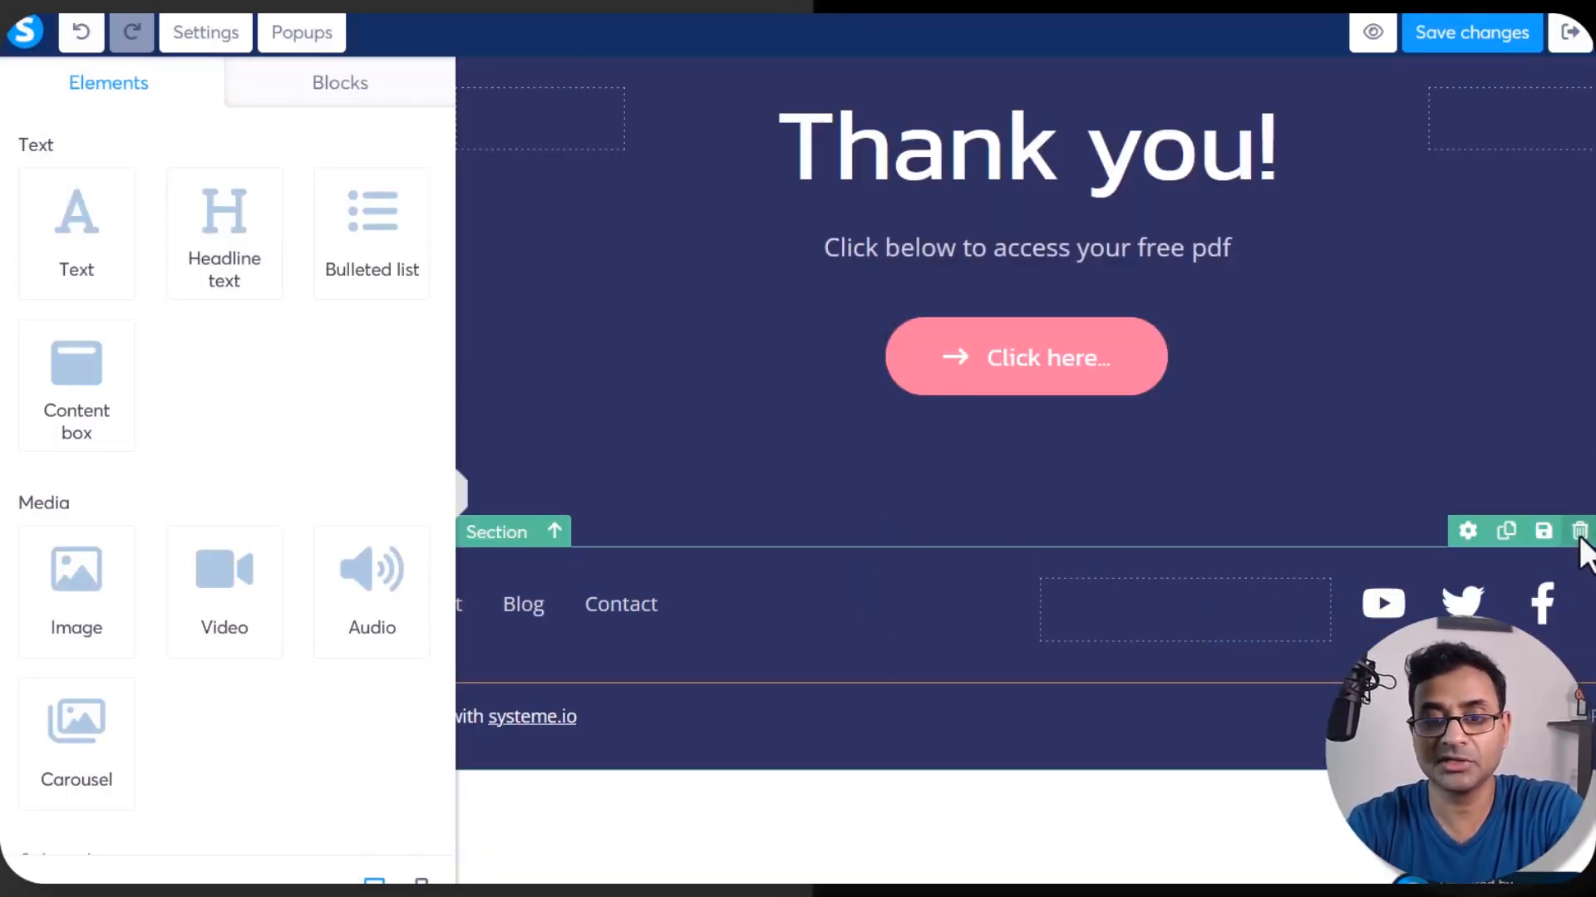
{"action": "left_click", "coordinate": [1579, 532]}
{"action": "key", "text": "Return"}
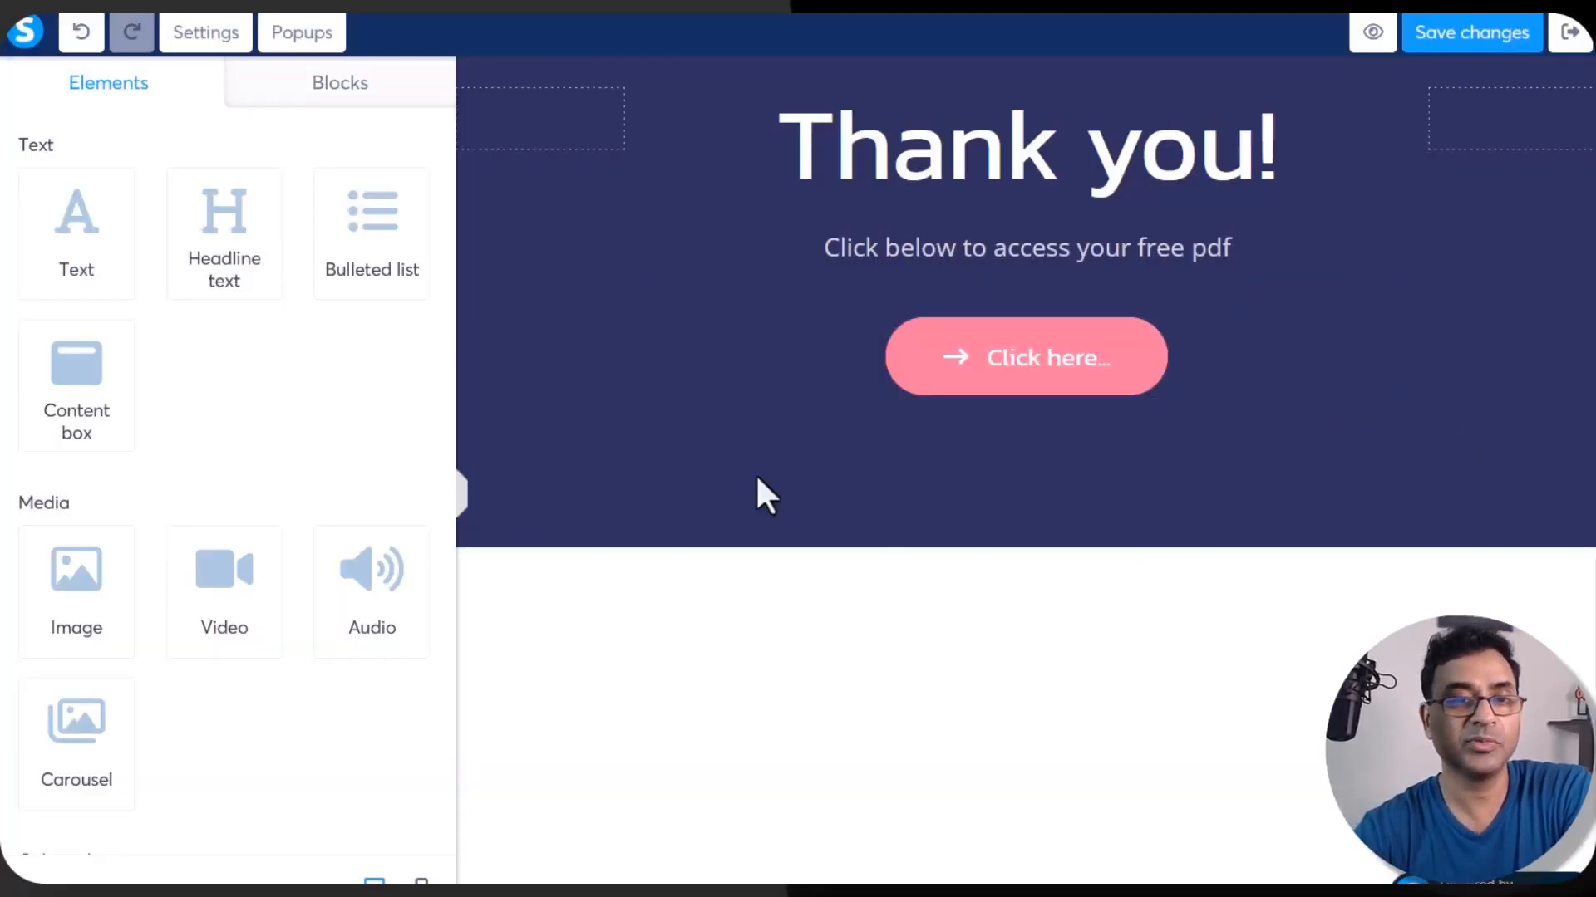
Step: Set the "Click here..." button to download the already uploaded TEST.pdf, save the thank-you page and exit the editor
{"action": "left_click", "coordinate": [987, 375]}
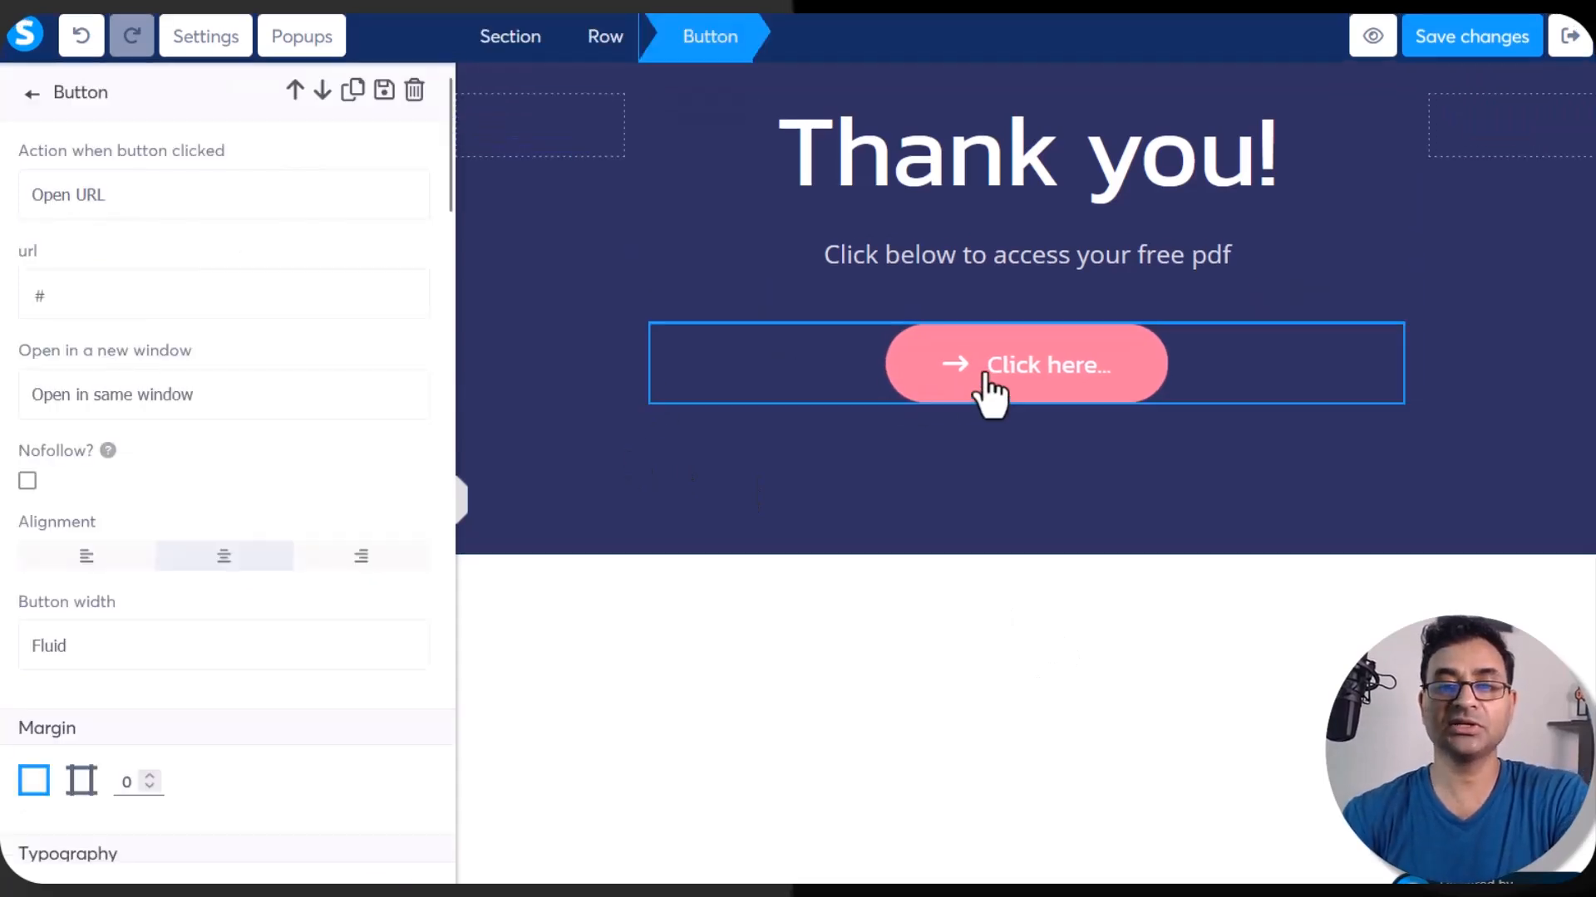
{"action": "left_click", "coordinate": [146, 202]}
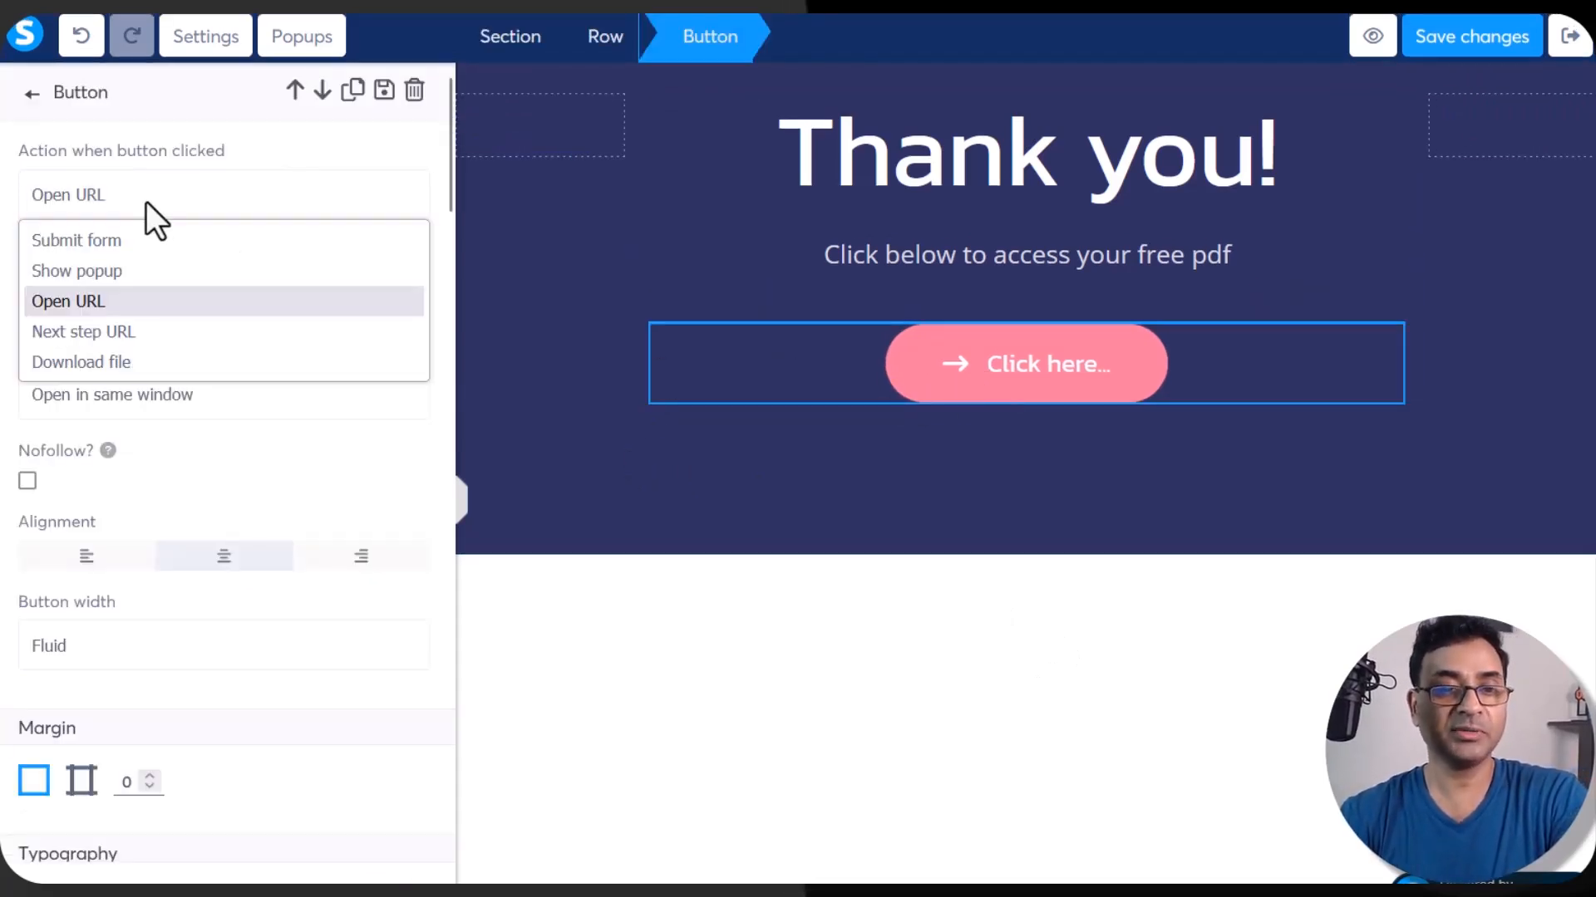
{"action": "left_click", "coordinate": [97, 364]}
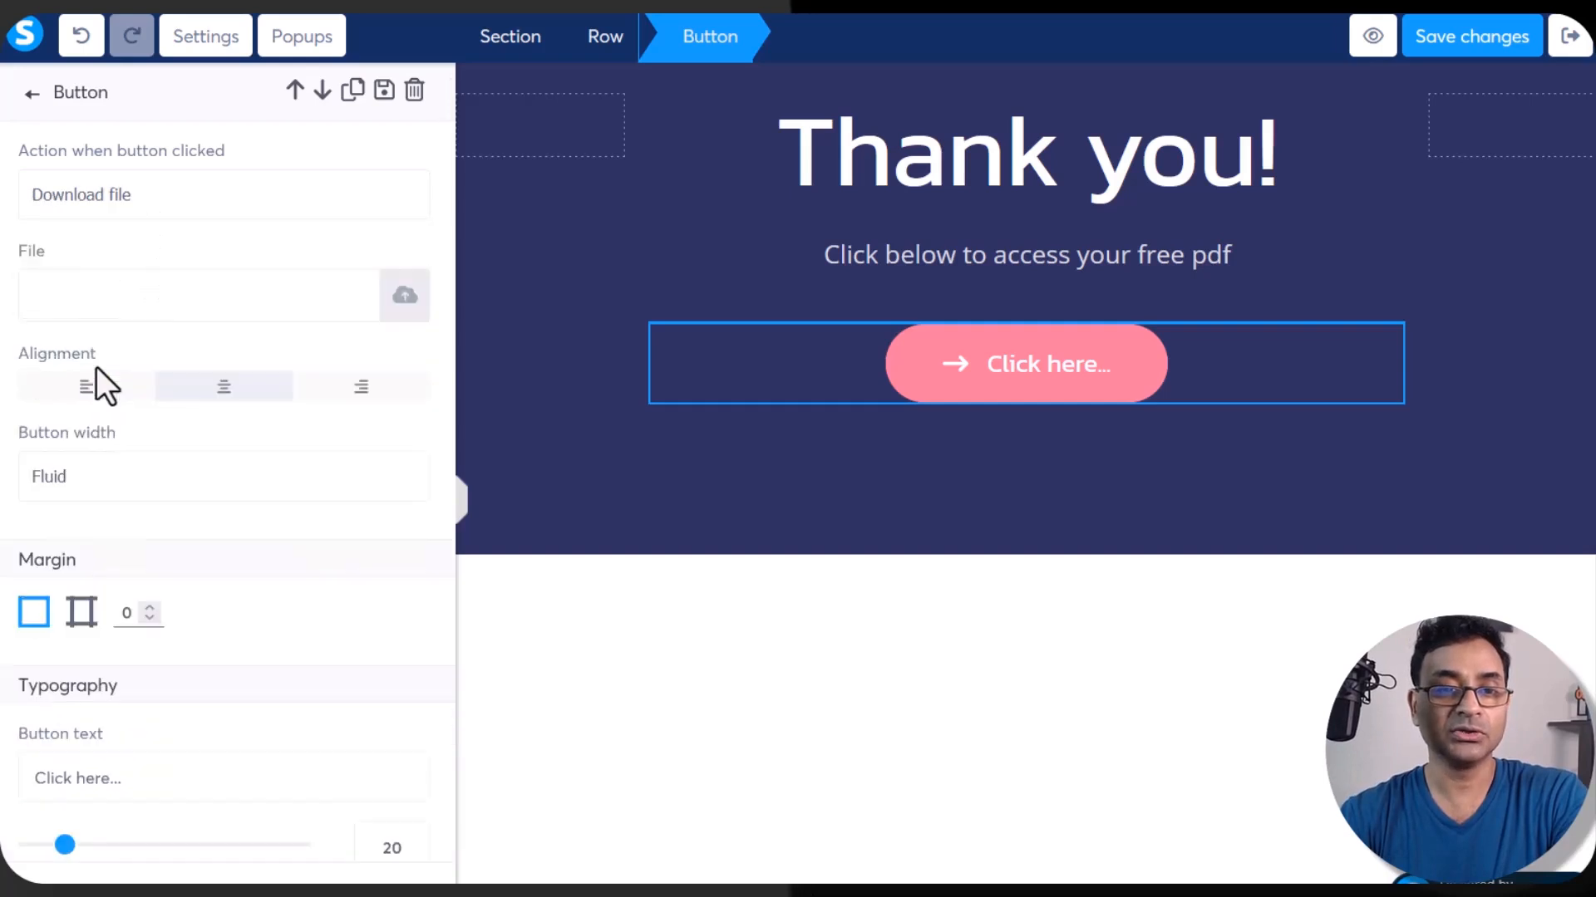
{"action": "left_click", "coordinate": [407, 316]}
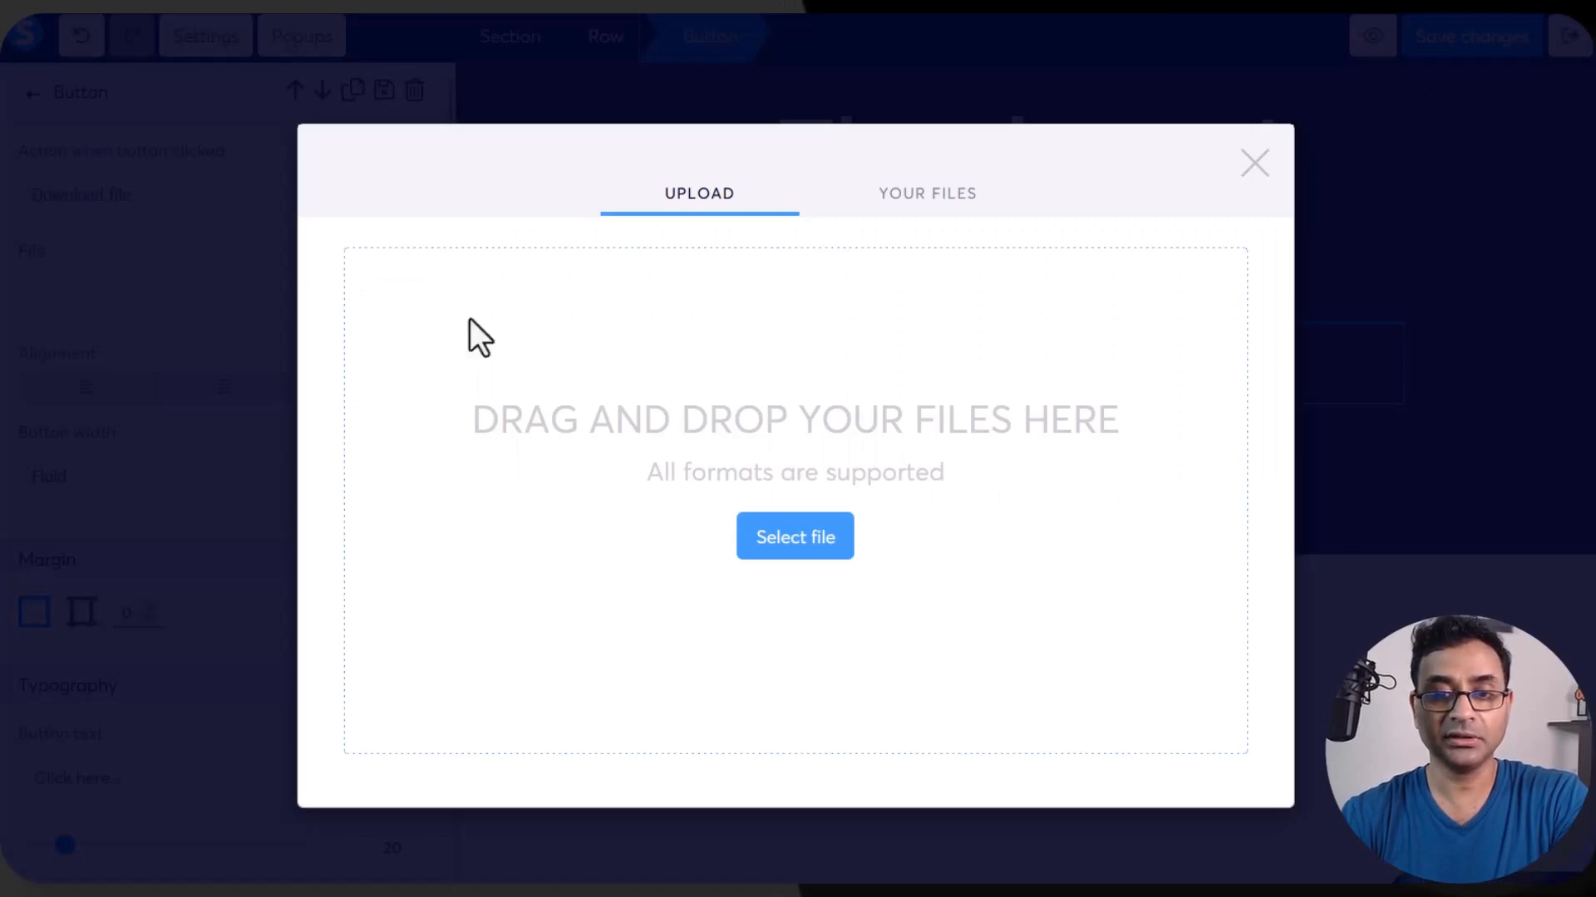
{"action": "left_click", "coordinate": [917, 204]}
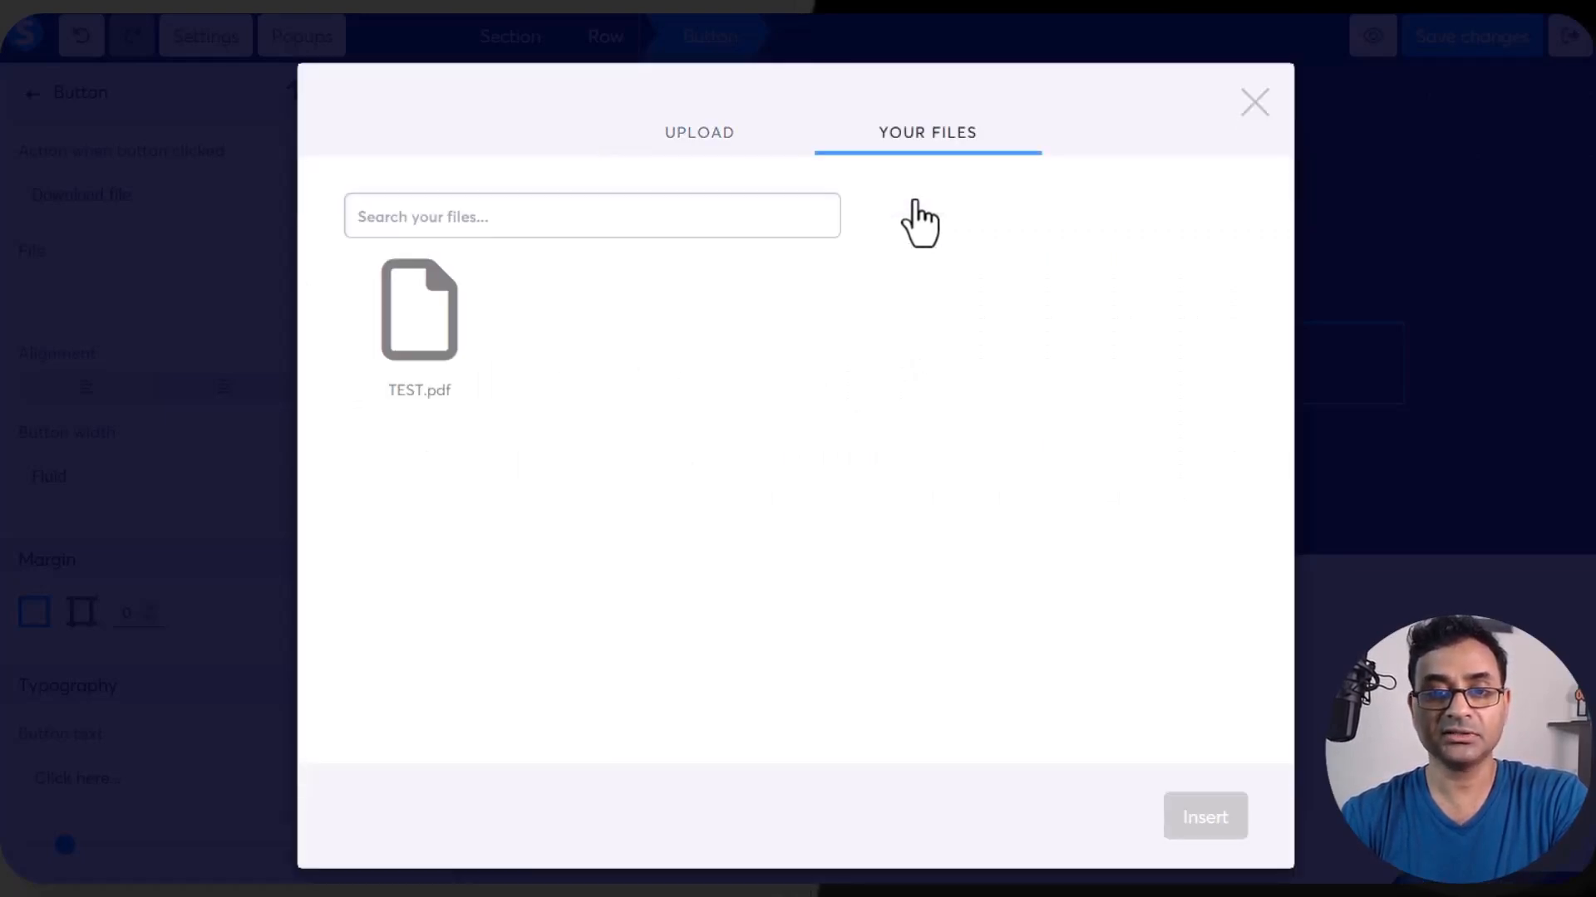
{"action": "left_click", "coordinate": [417, 342]}
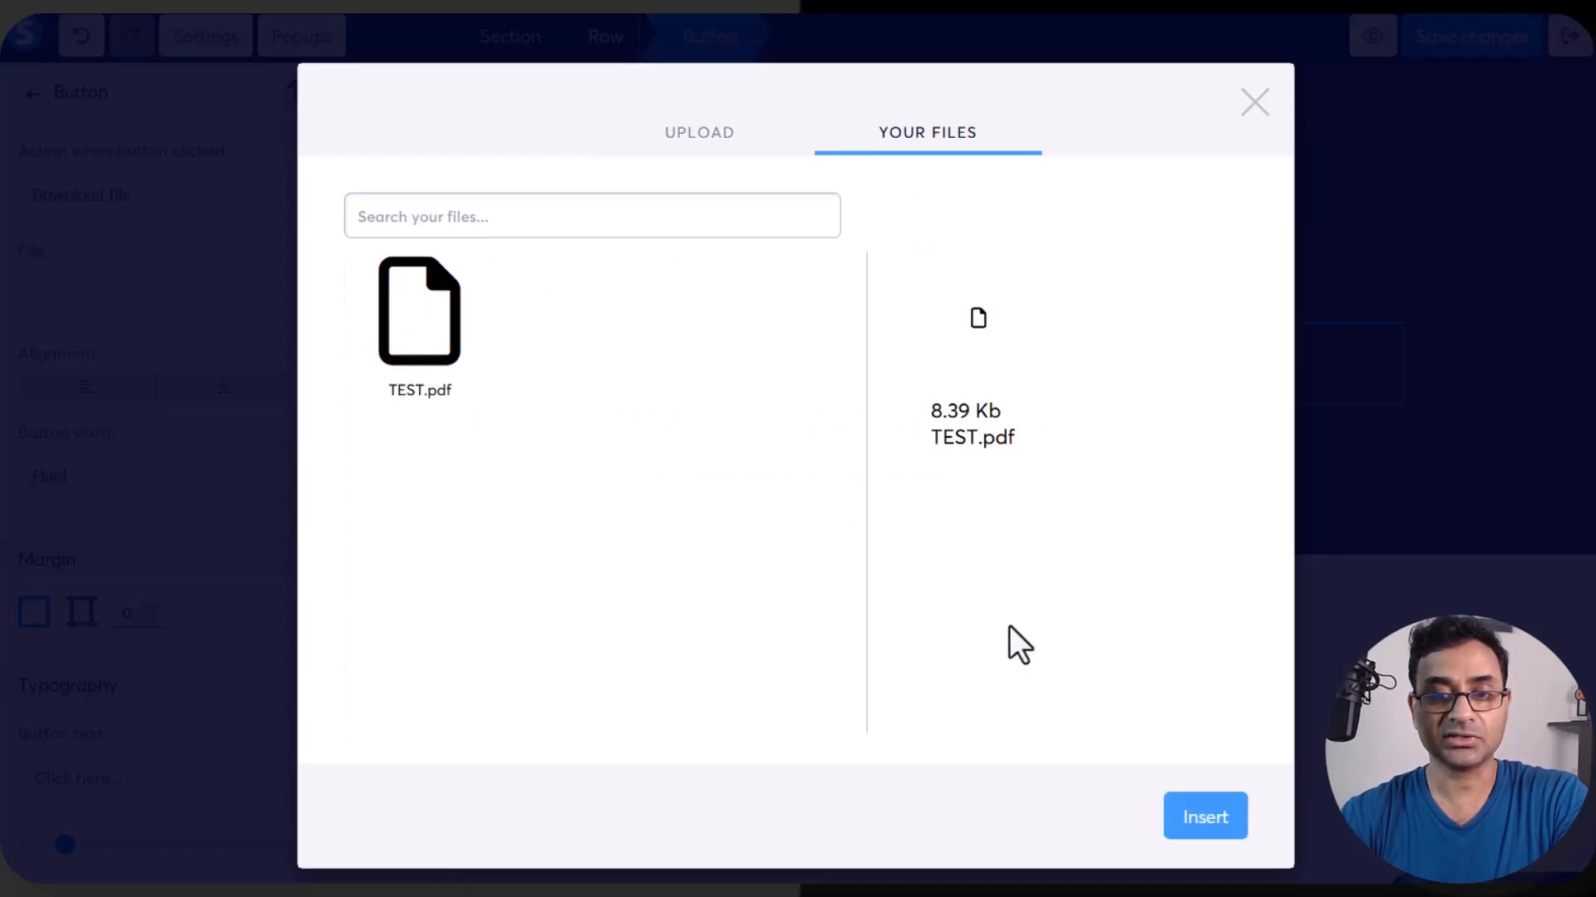
{"action": "left_click", "coordinate": [1206, 823]}
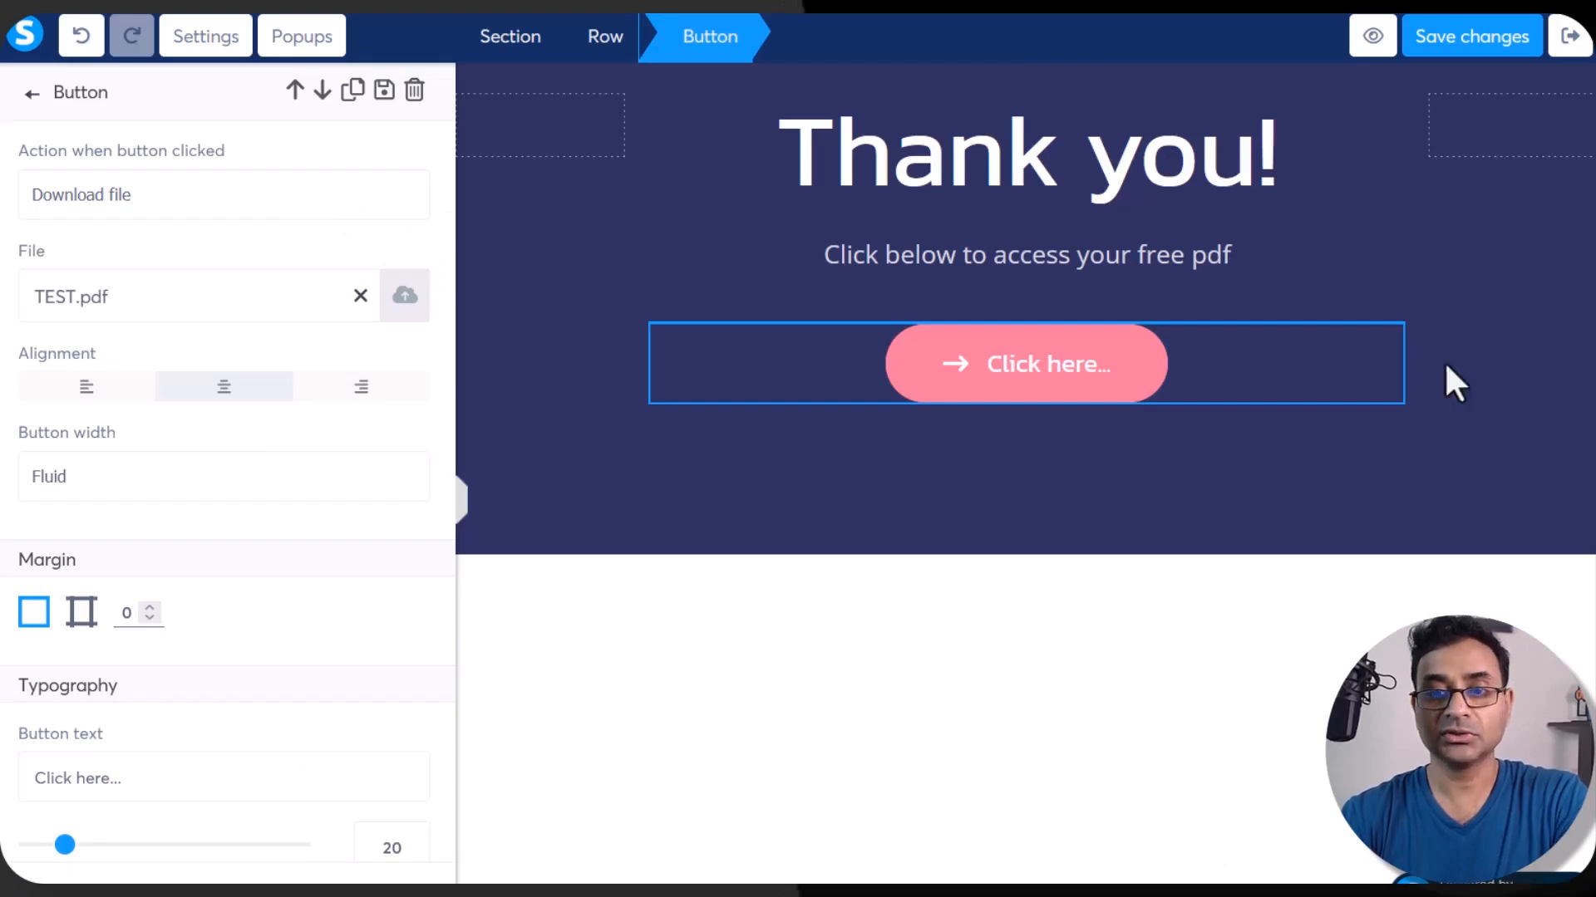
{"action": "left_click", "coordinate": [1496, 55]}
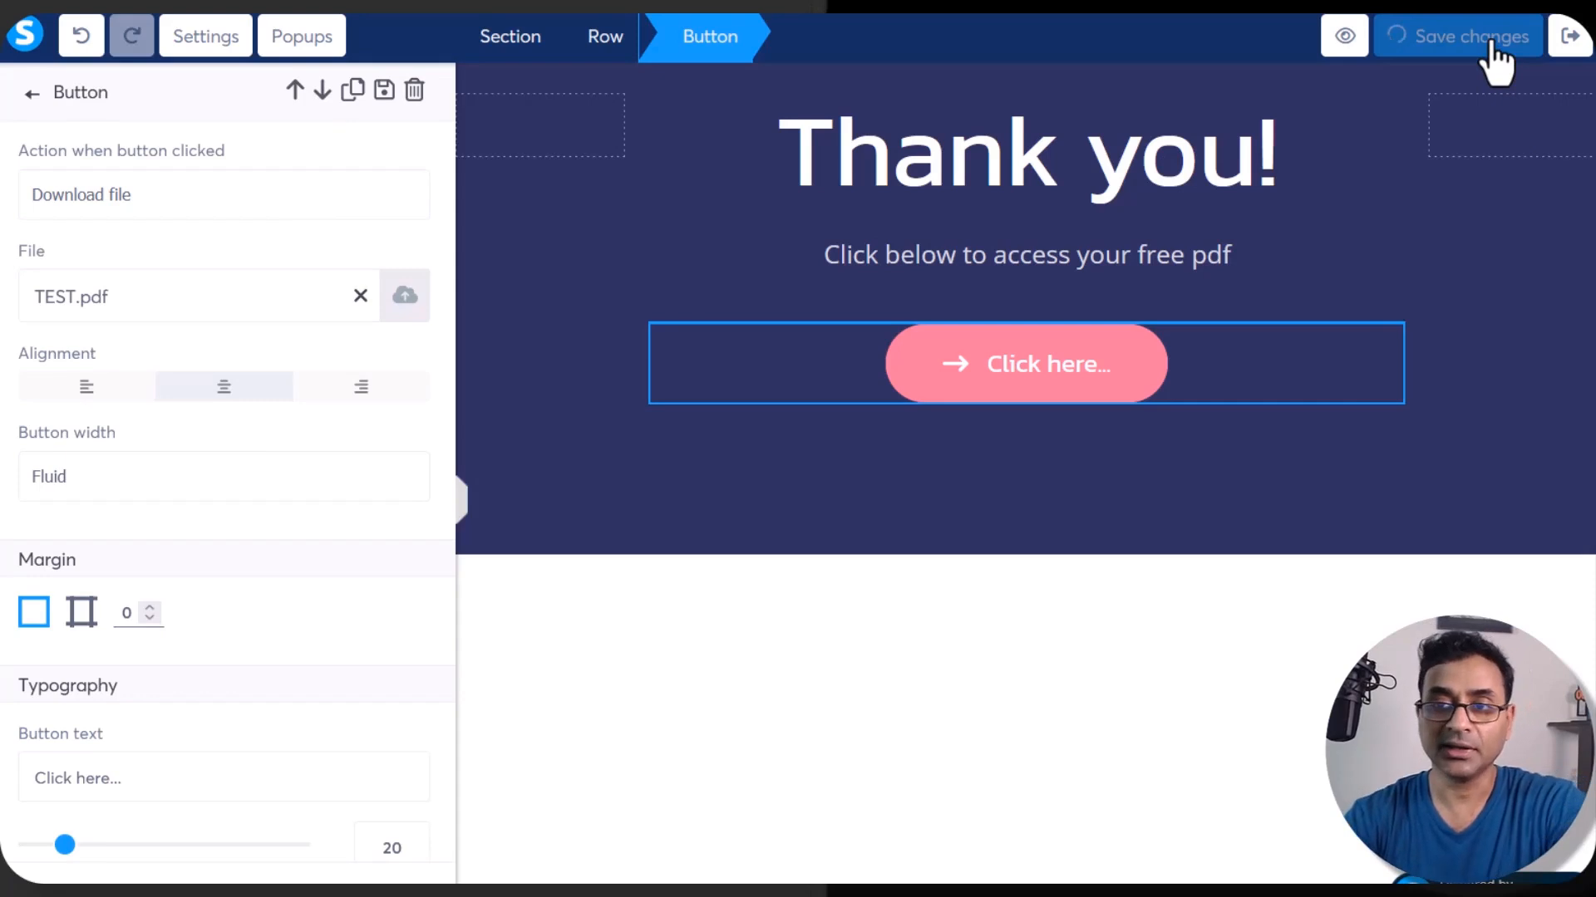
{"action": "left_click", "coordinate": [1572, 40]}
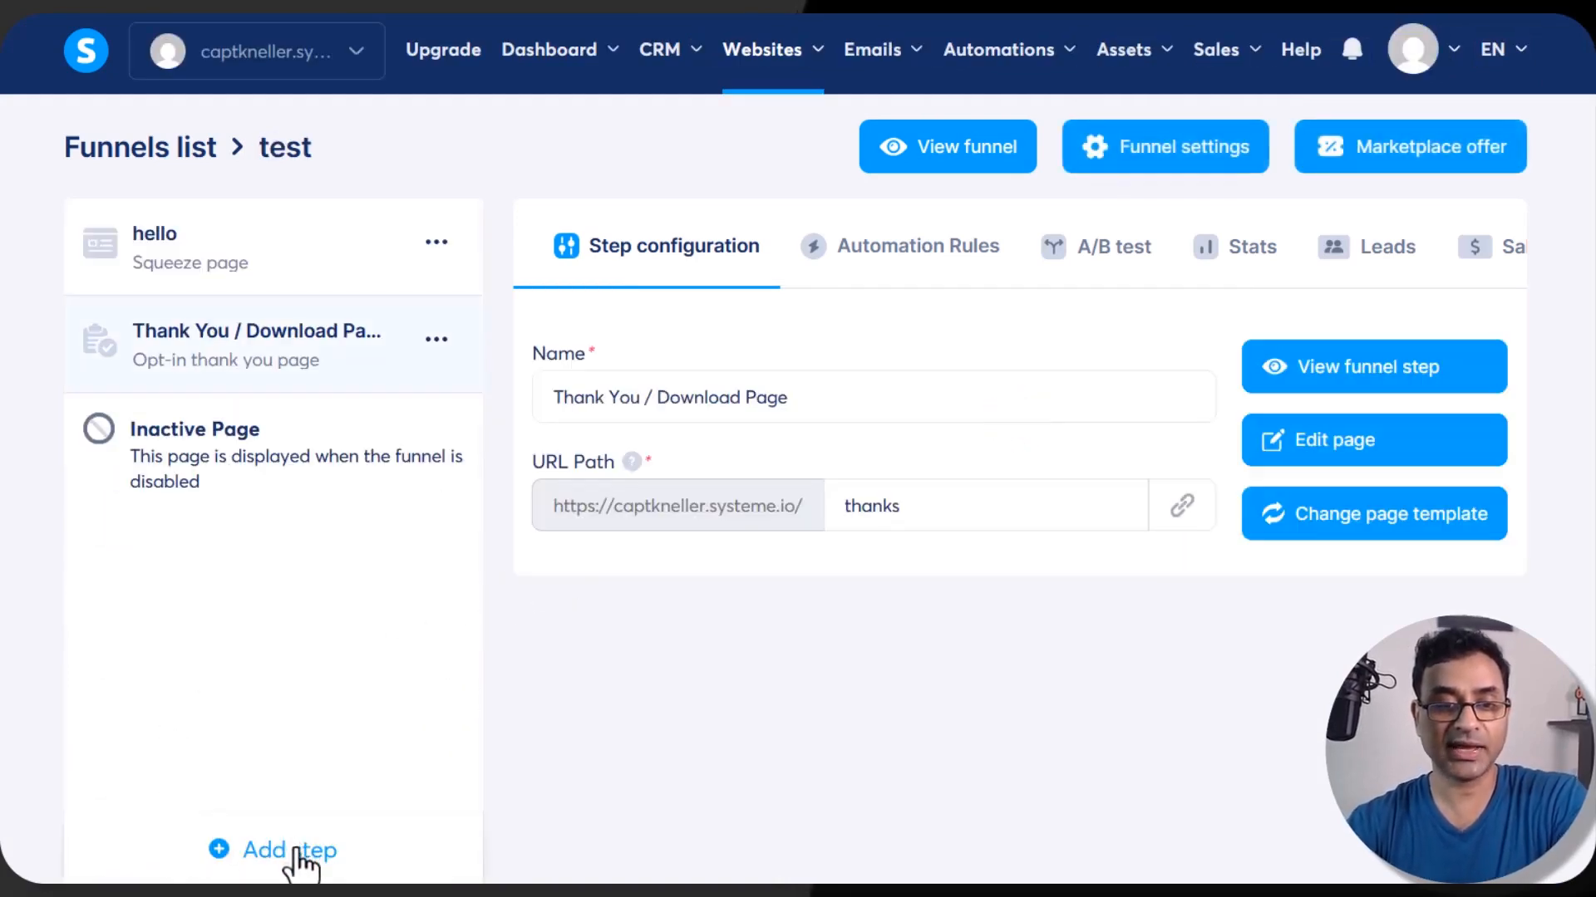
Step: Add a funnel step named "disclaimer" of the type Info page
{"action": "left_click", "coordinate": [303, 849]}
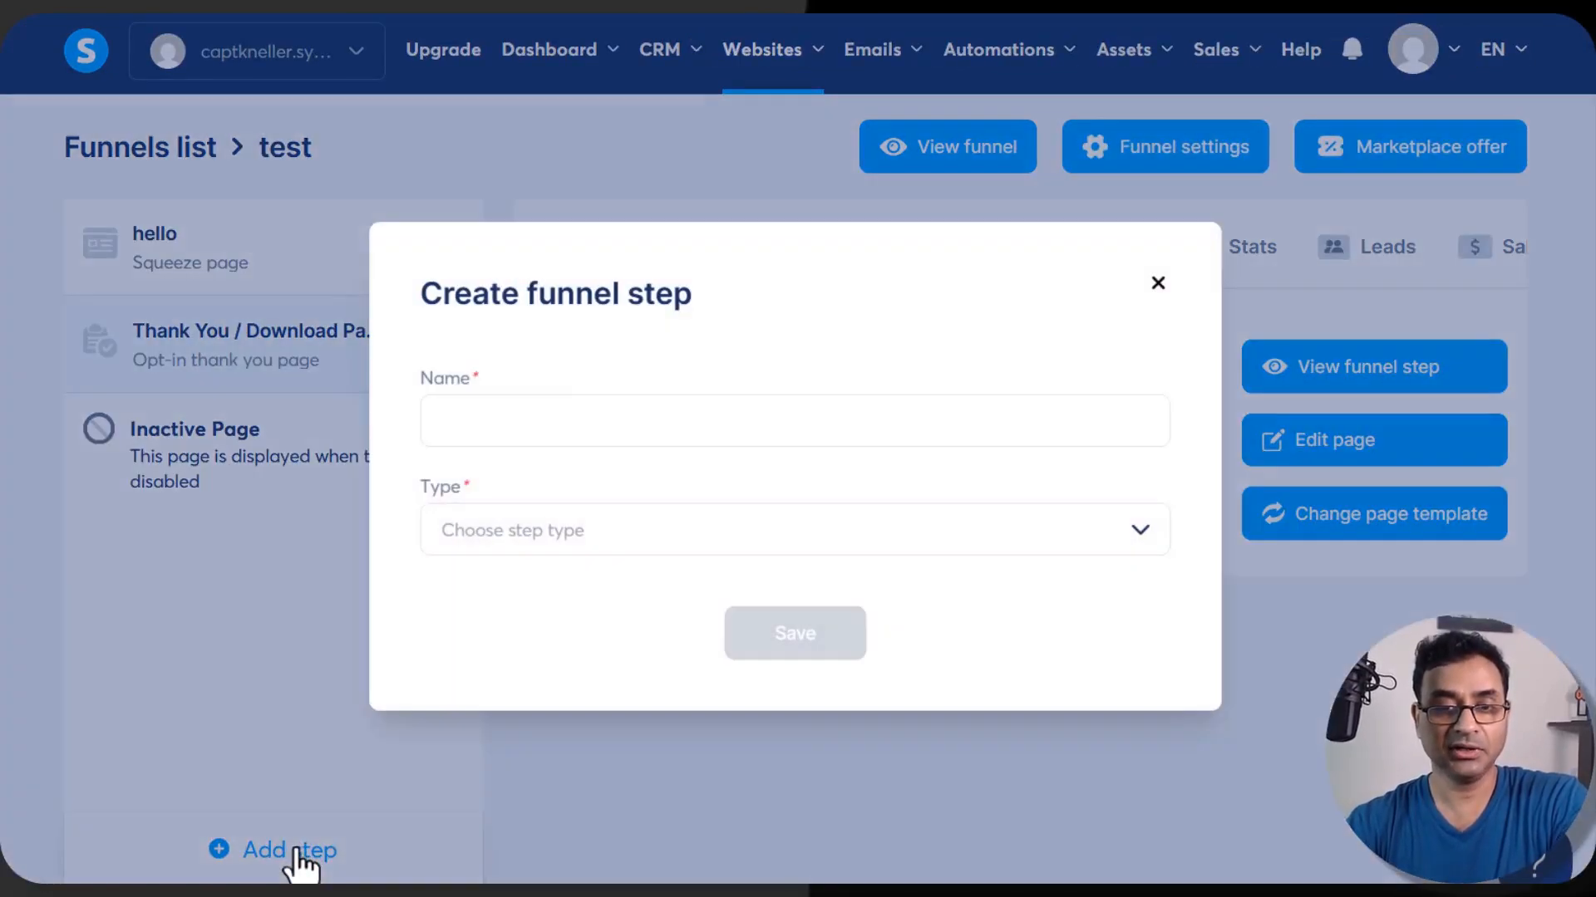
{"action": "left_click", "coordinate": [708, 434]}
{"action": "type", "text": "disclaimer"}
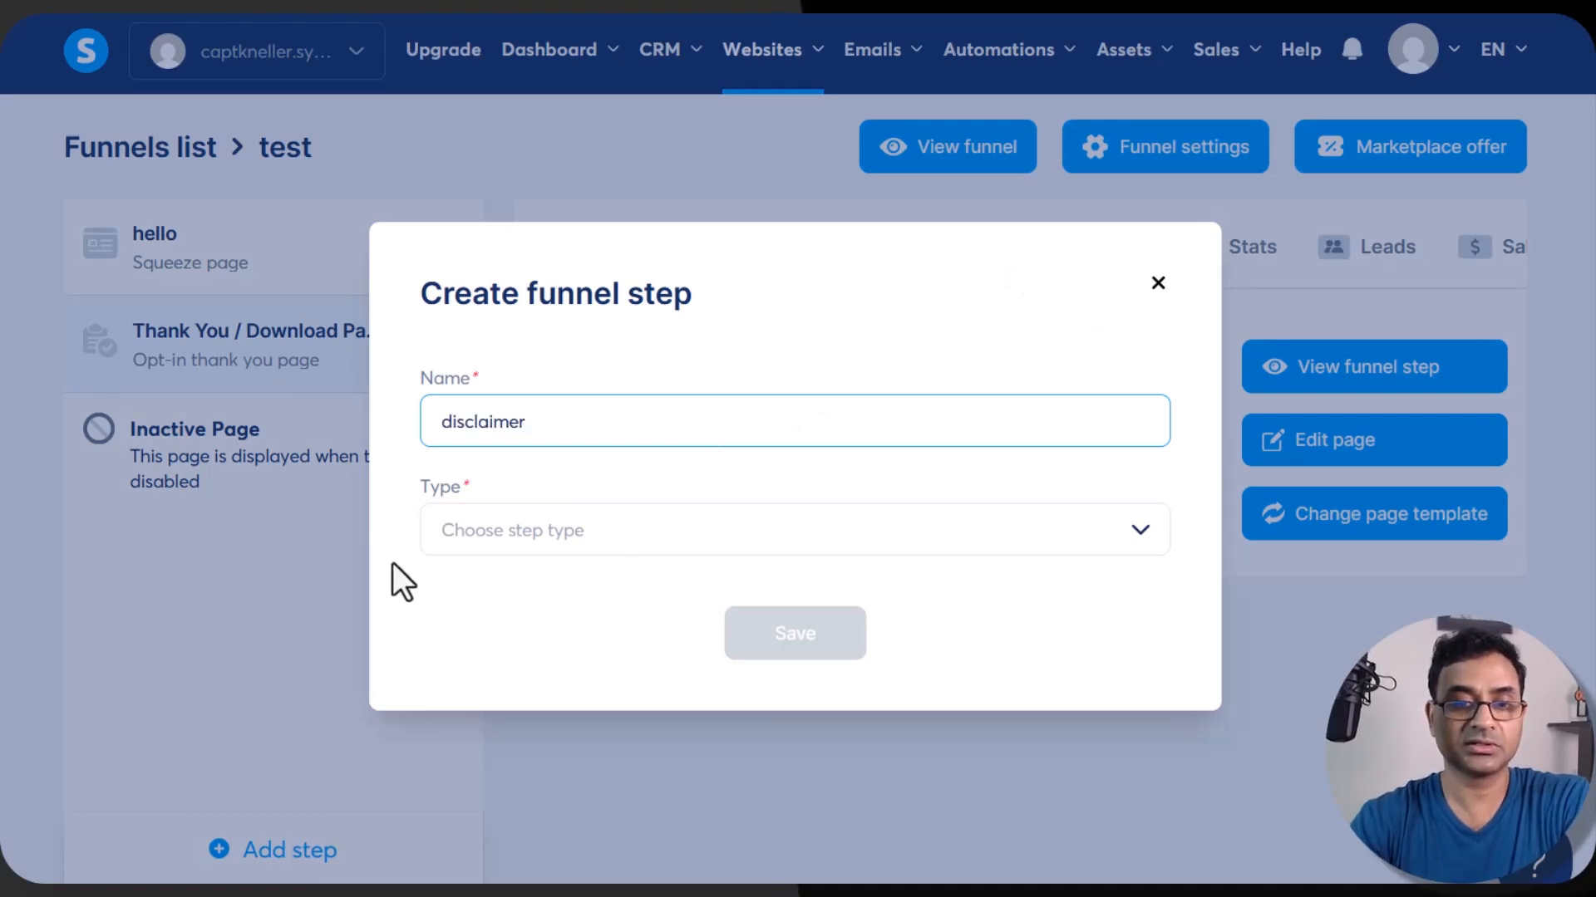
{"action": "left_click", "coordinate": [499, 520]}
{"action": "scroll", "coordinate": [580, 734], "scroll_direction": "down", "scroll_amount": 3}
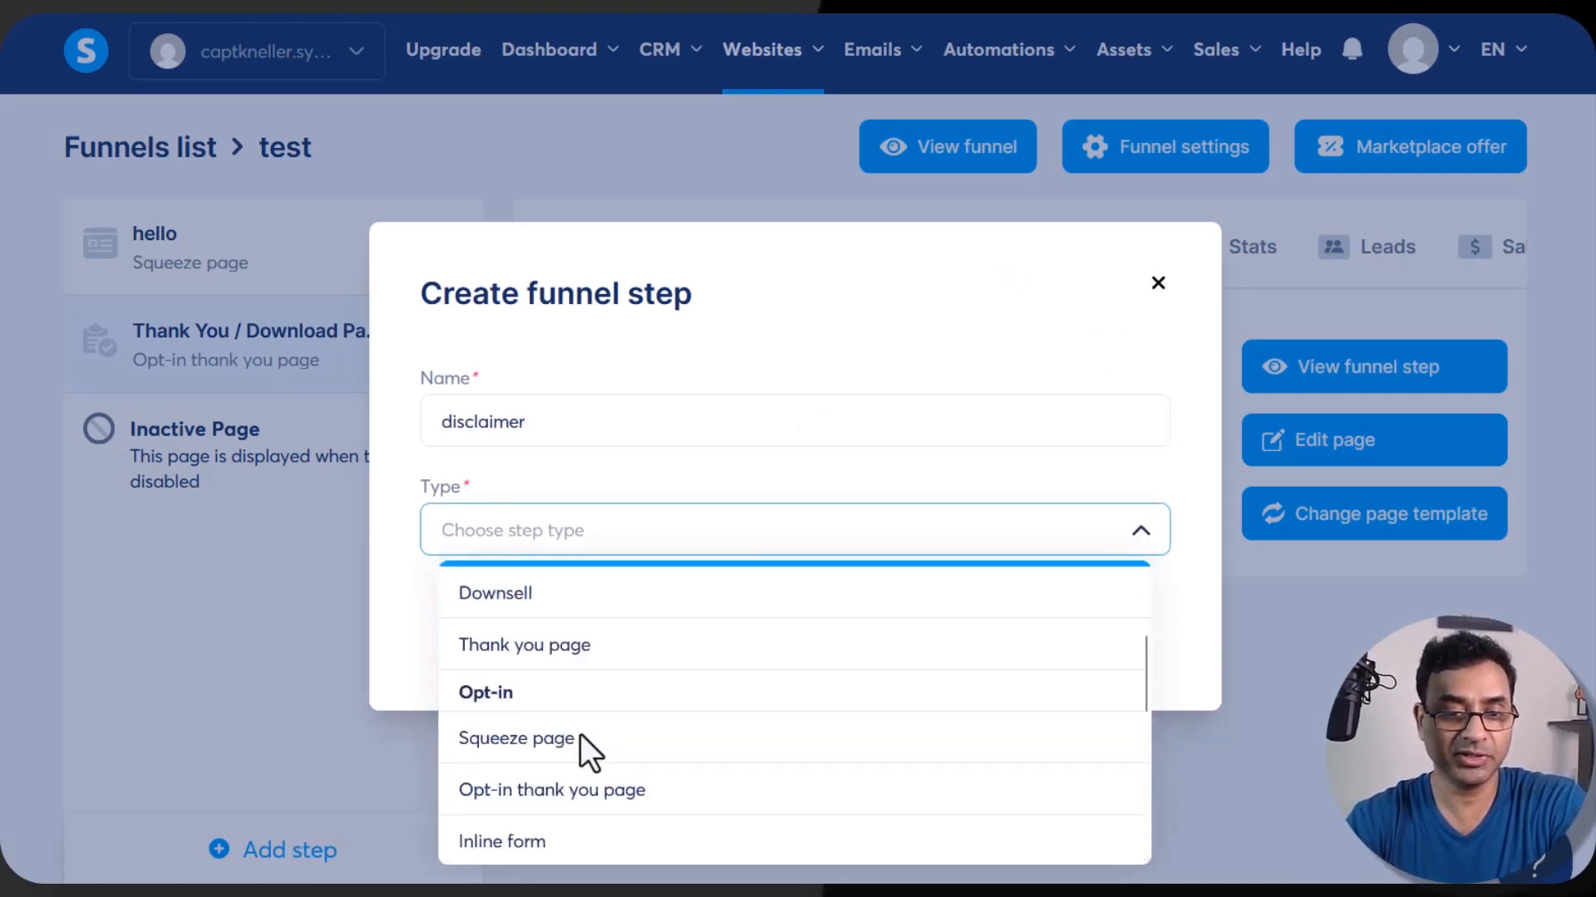
{"action": "scroll", "coordinate": [580, 735], "scroll_direction": "down", "scroll_amount": 4}
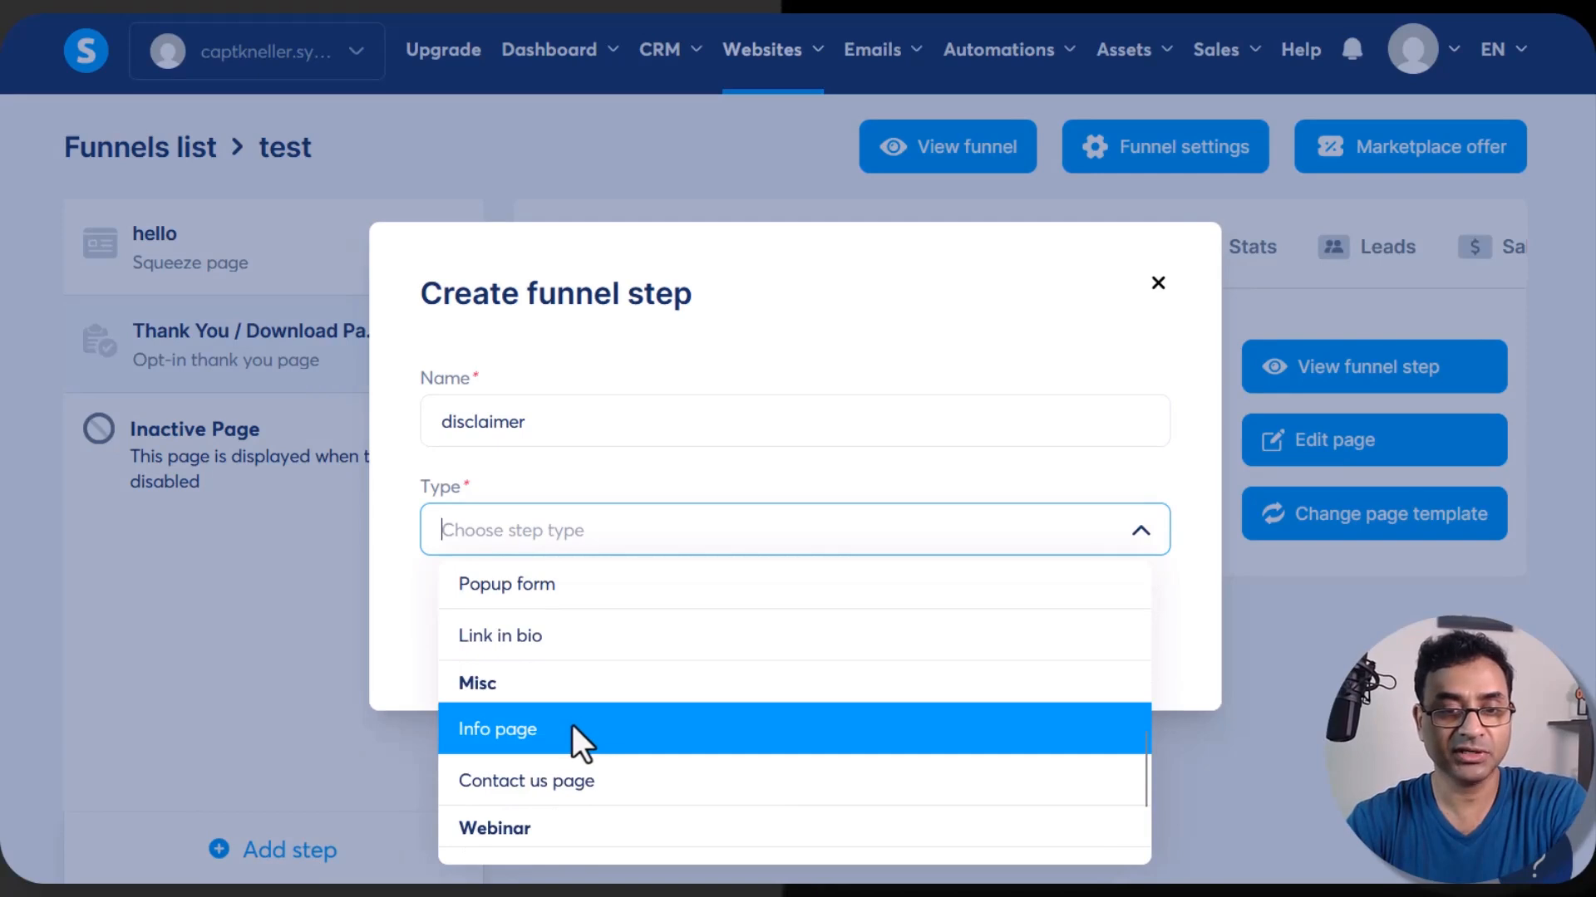
{"action": "left_click", "coordinate": [572, 728]}
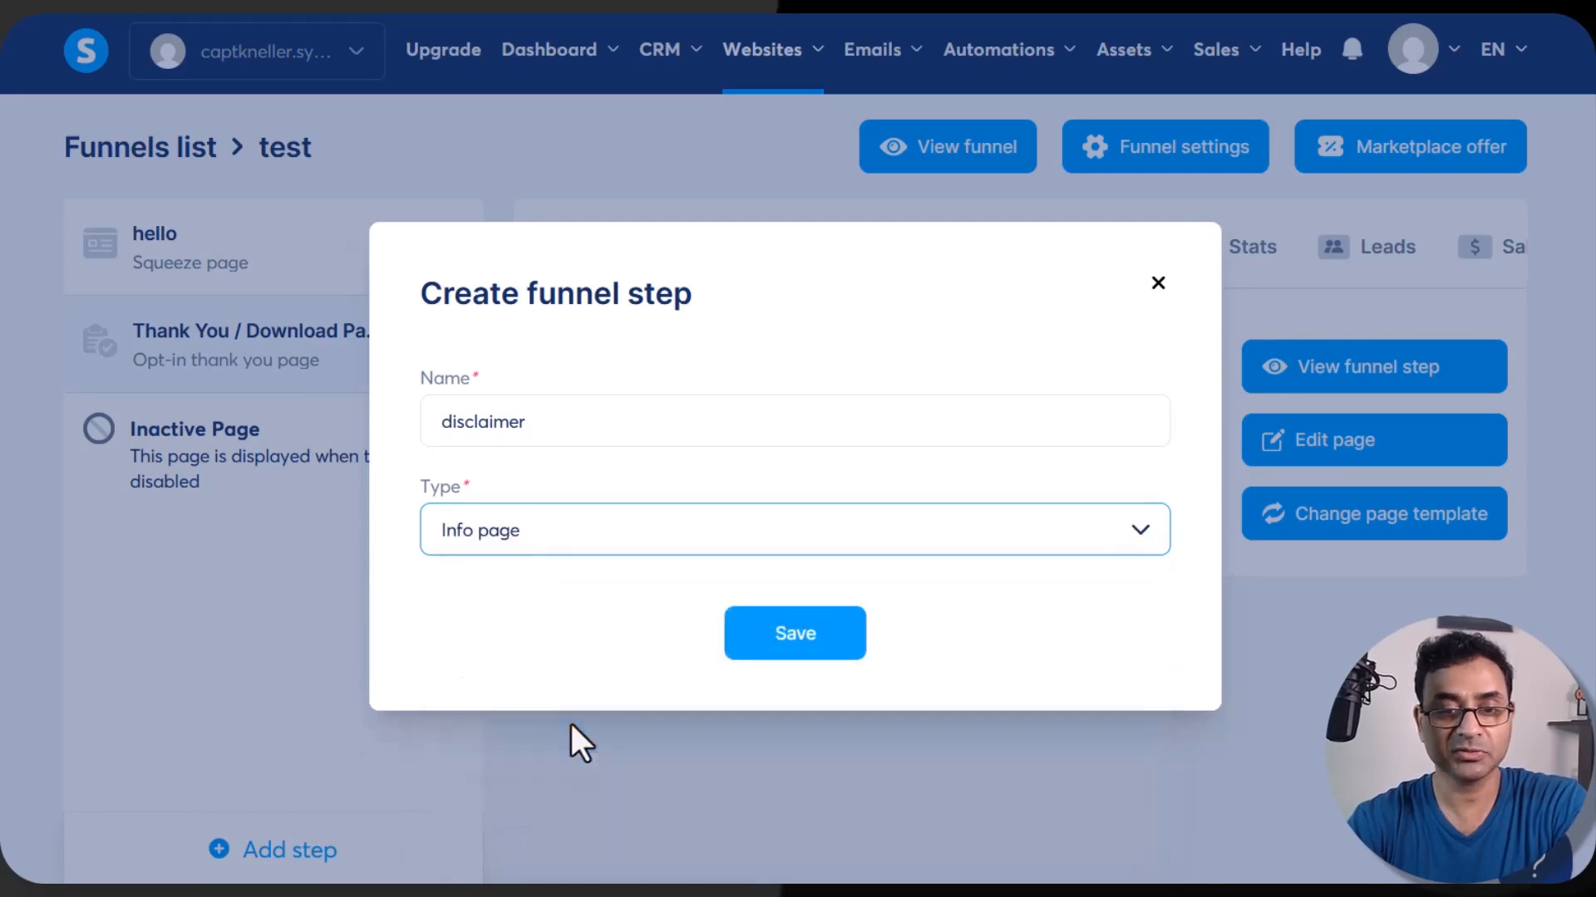
{"action": "left_click", "coordinate": [785, 633]}
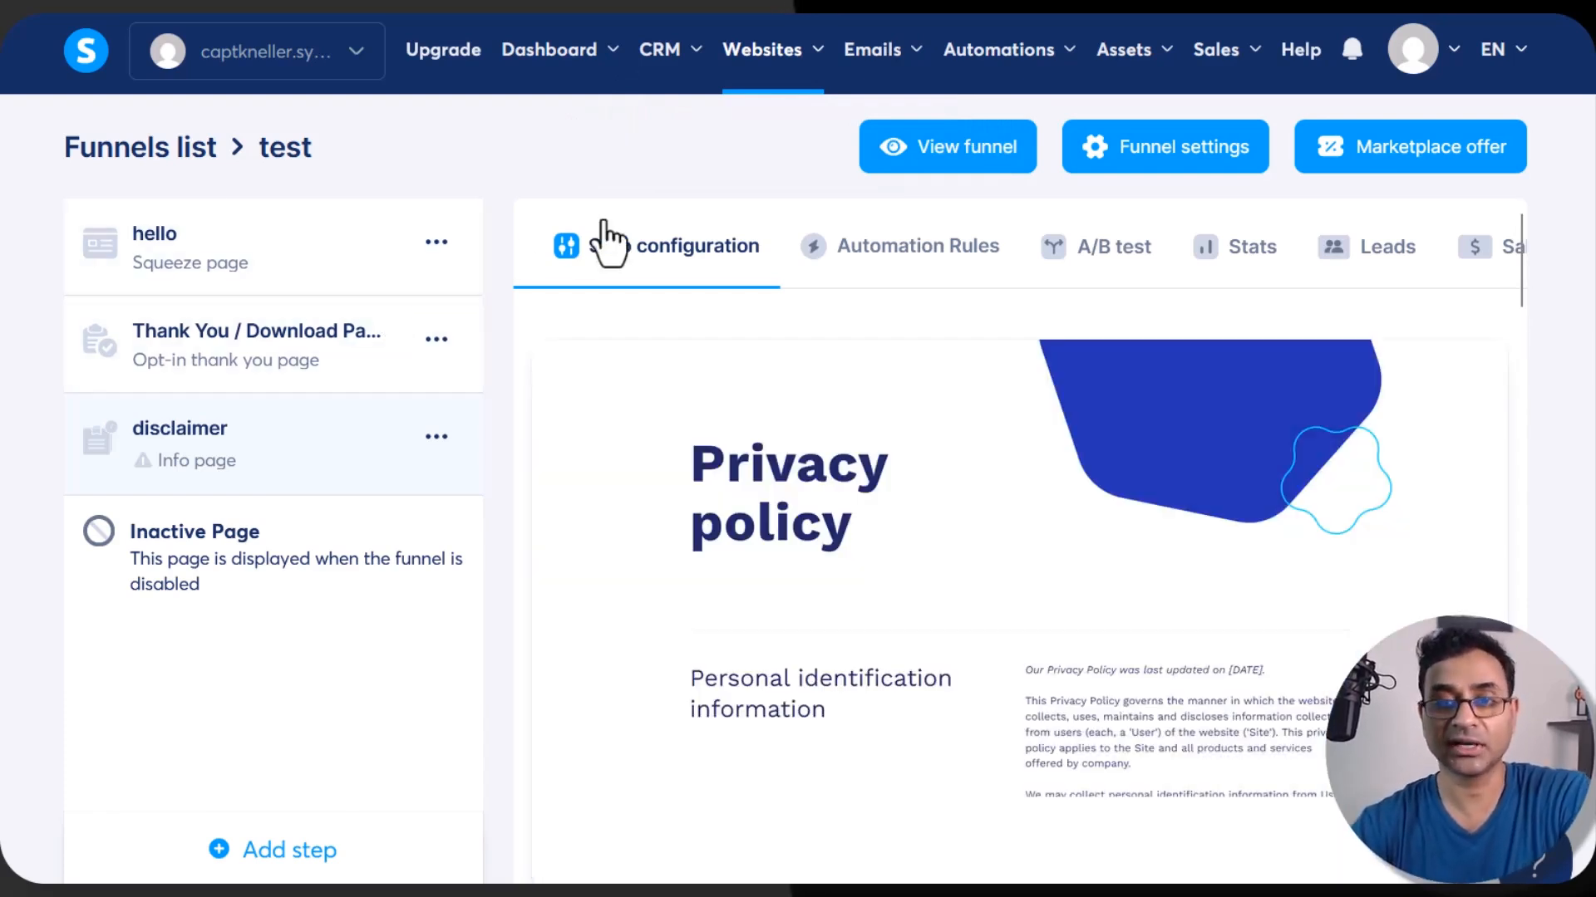
Step: Copy the link of the "hello" squeeze page and open it in a new browser window
{"action": "left_click", "coordinate": [239, 262]}
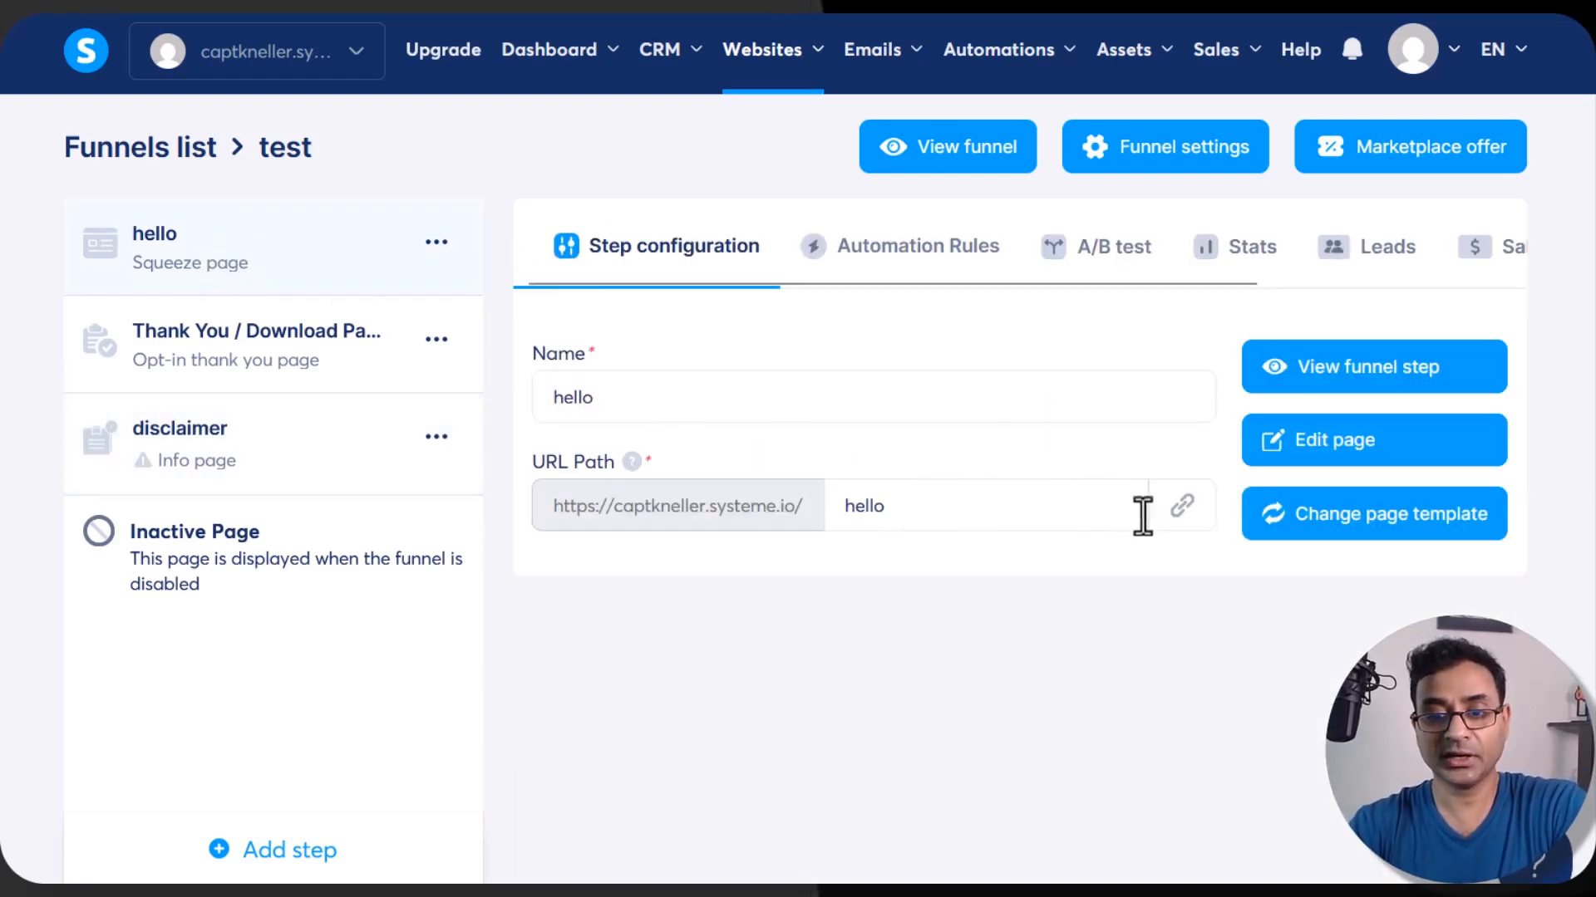
{"action": "left_click", "coordinate": [1184, 511]}
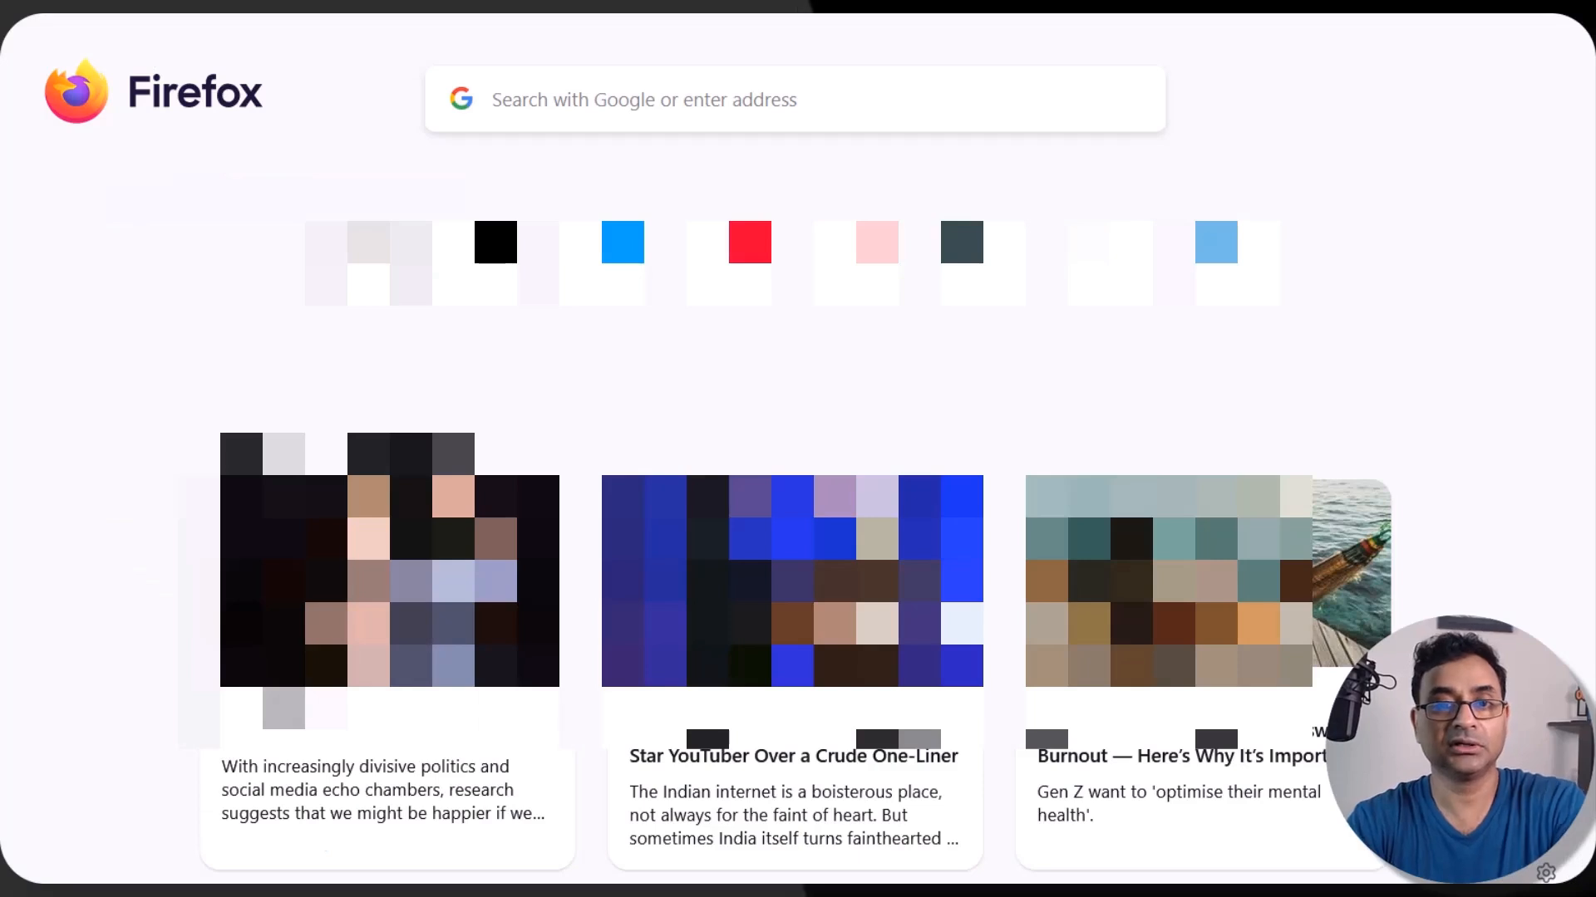
{"action": "left_click", "coordinate": [748, 3]}
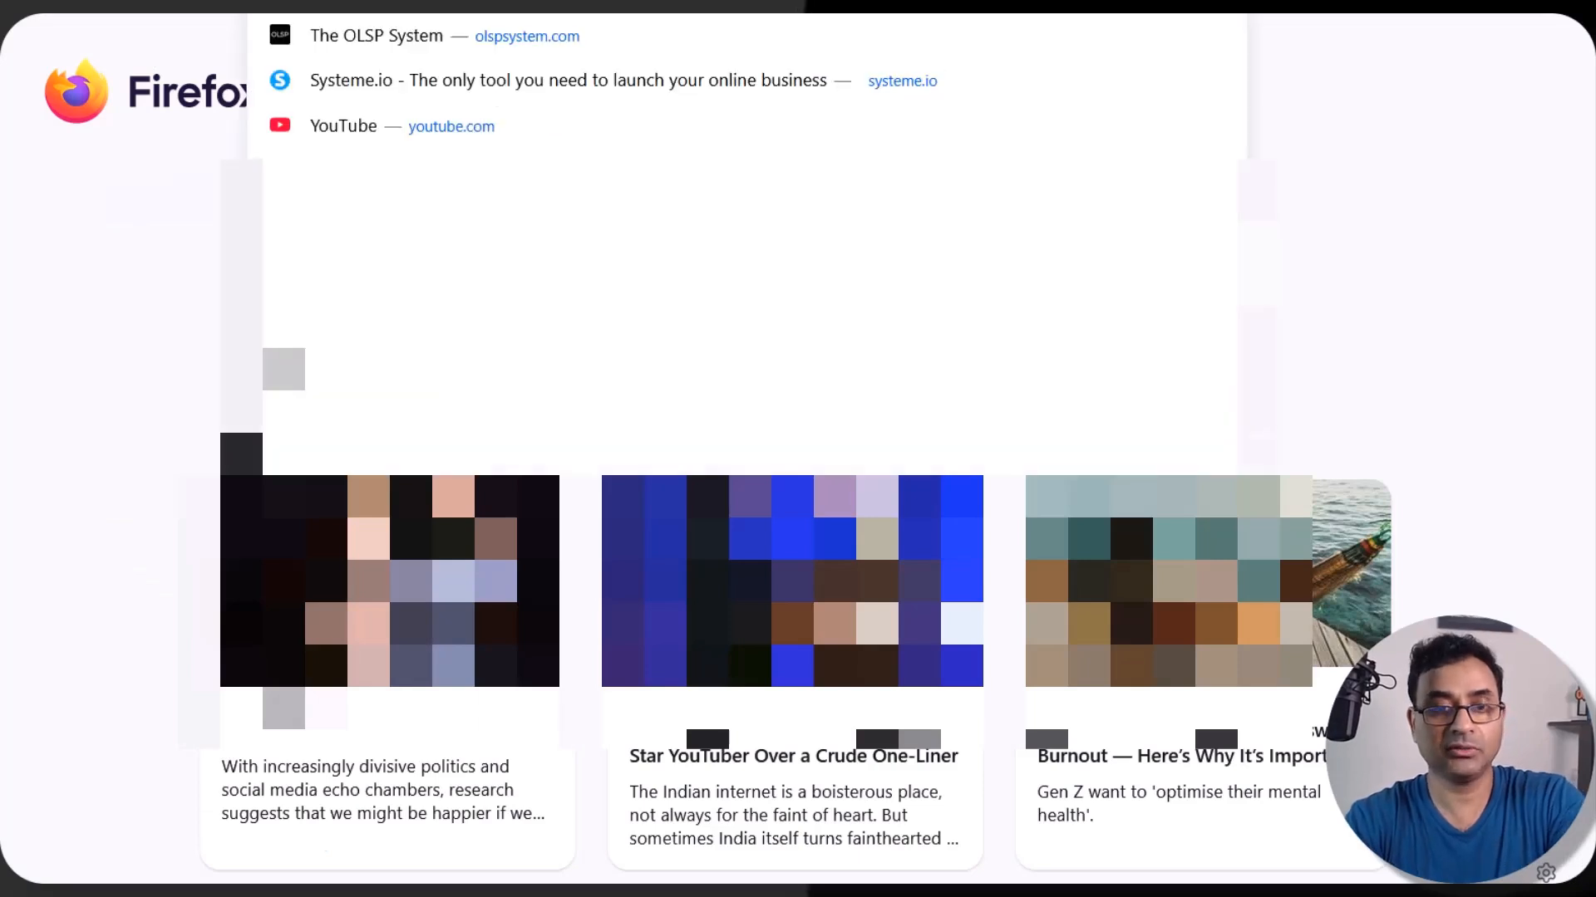
{"action": "key", "text": "ctrl+v"}
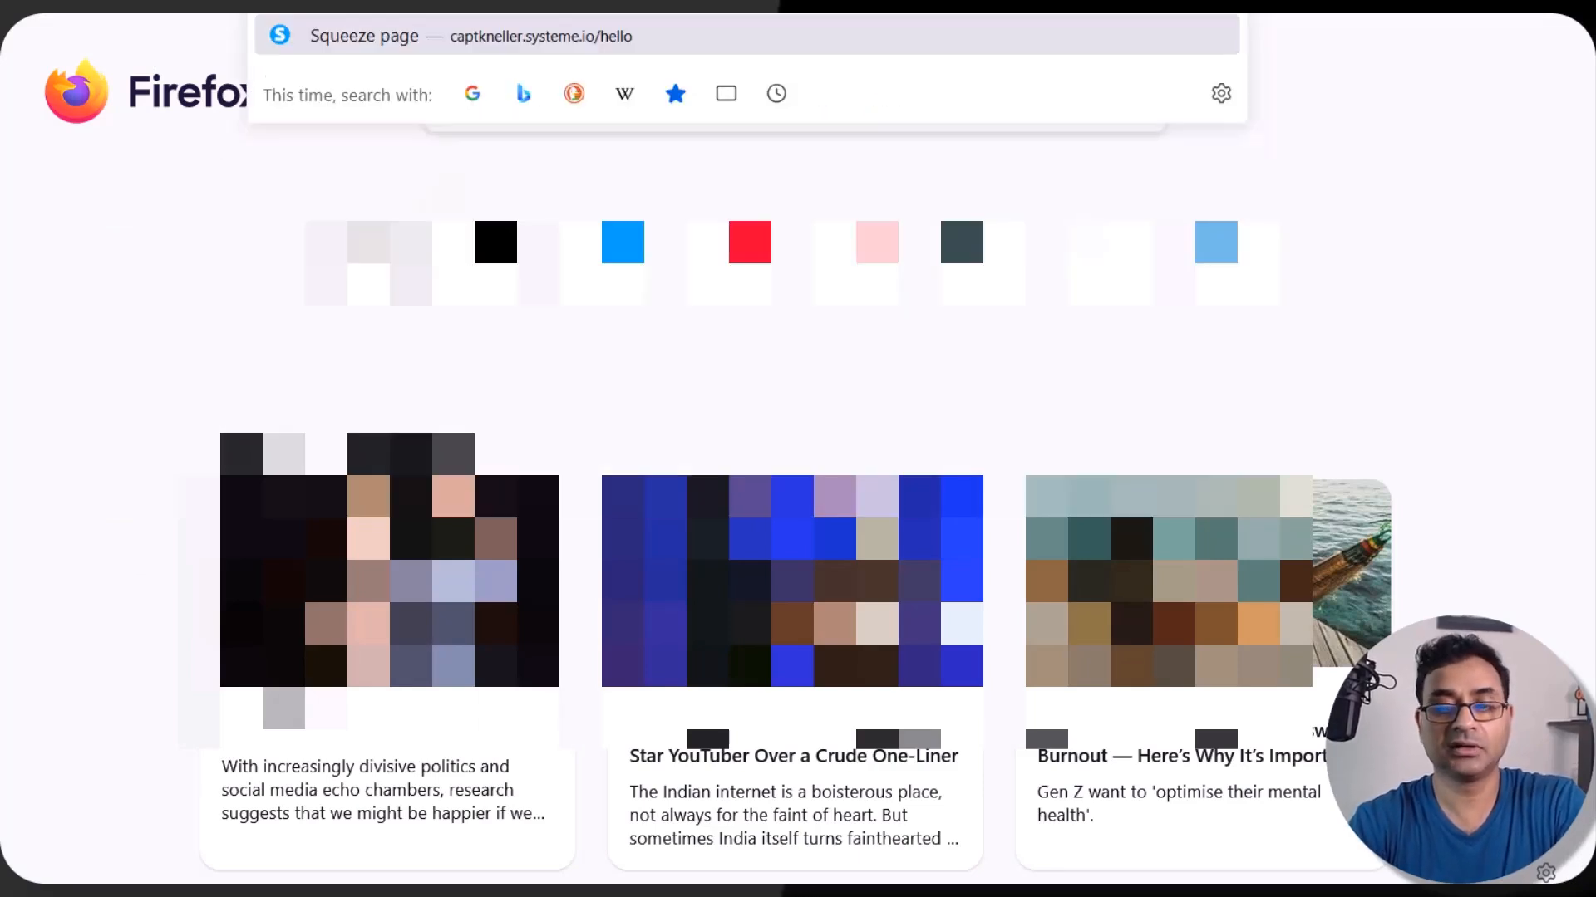
{"action": "key", "text": "Return"}
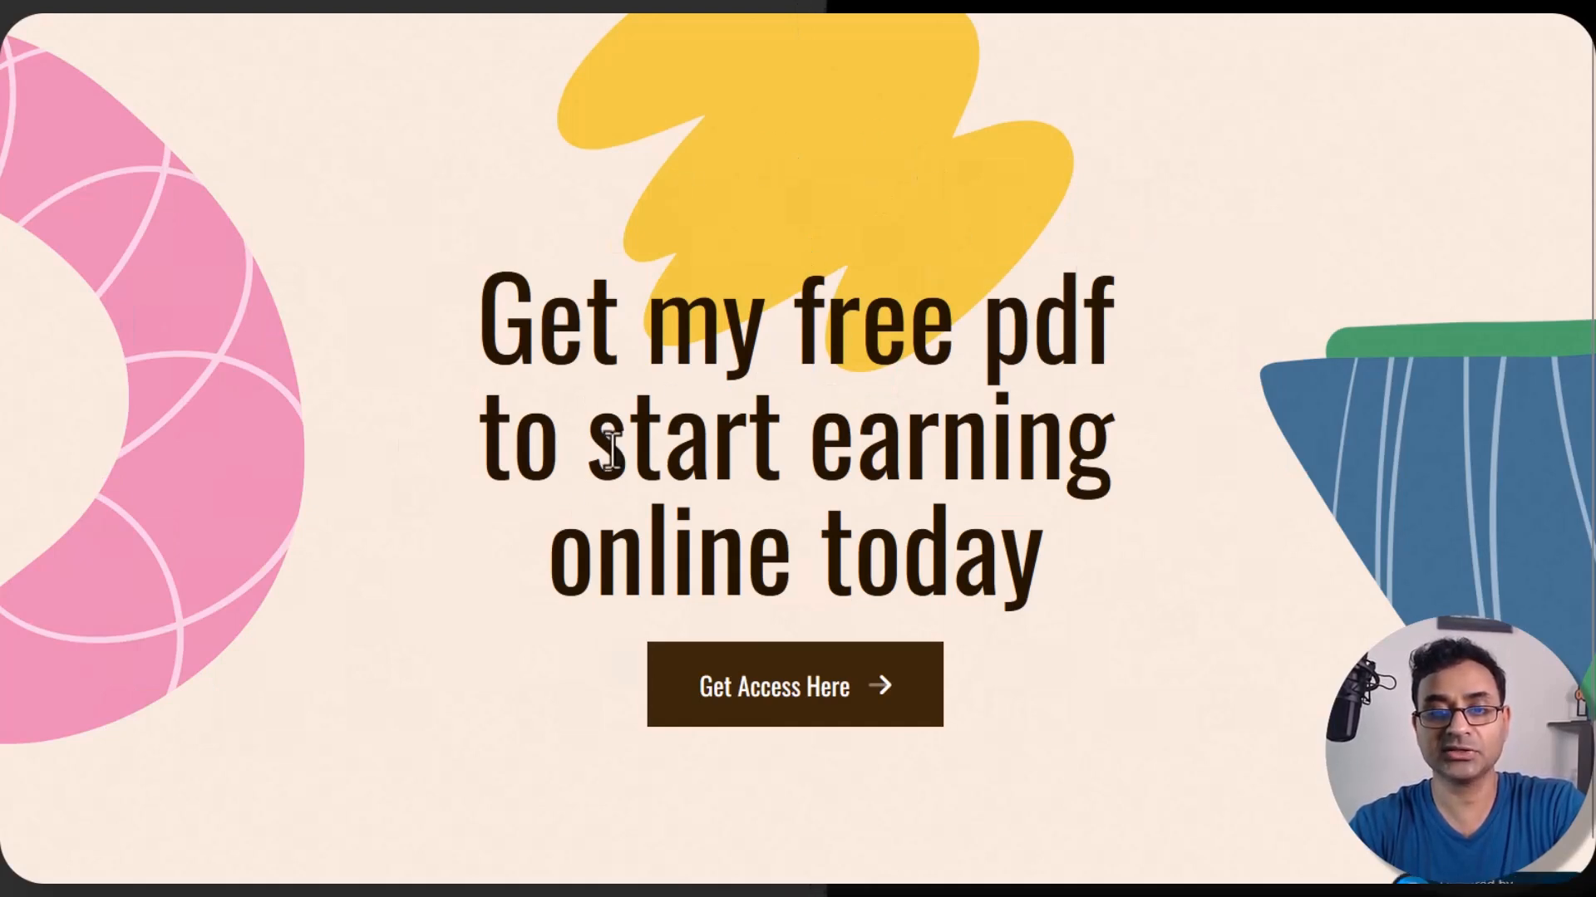
Step: Submit a test email address through the squeeze page popup and open the free PDF from the thank-you page
{"action": "left_click", "coordinate": [768, 706]}
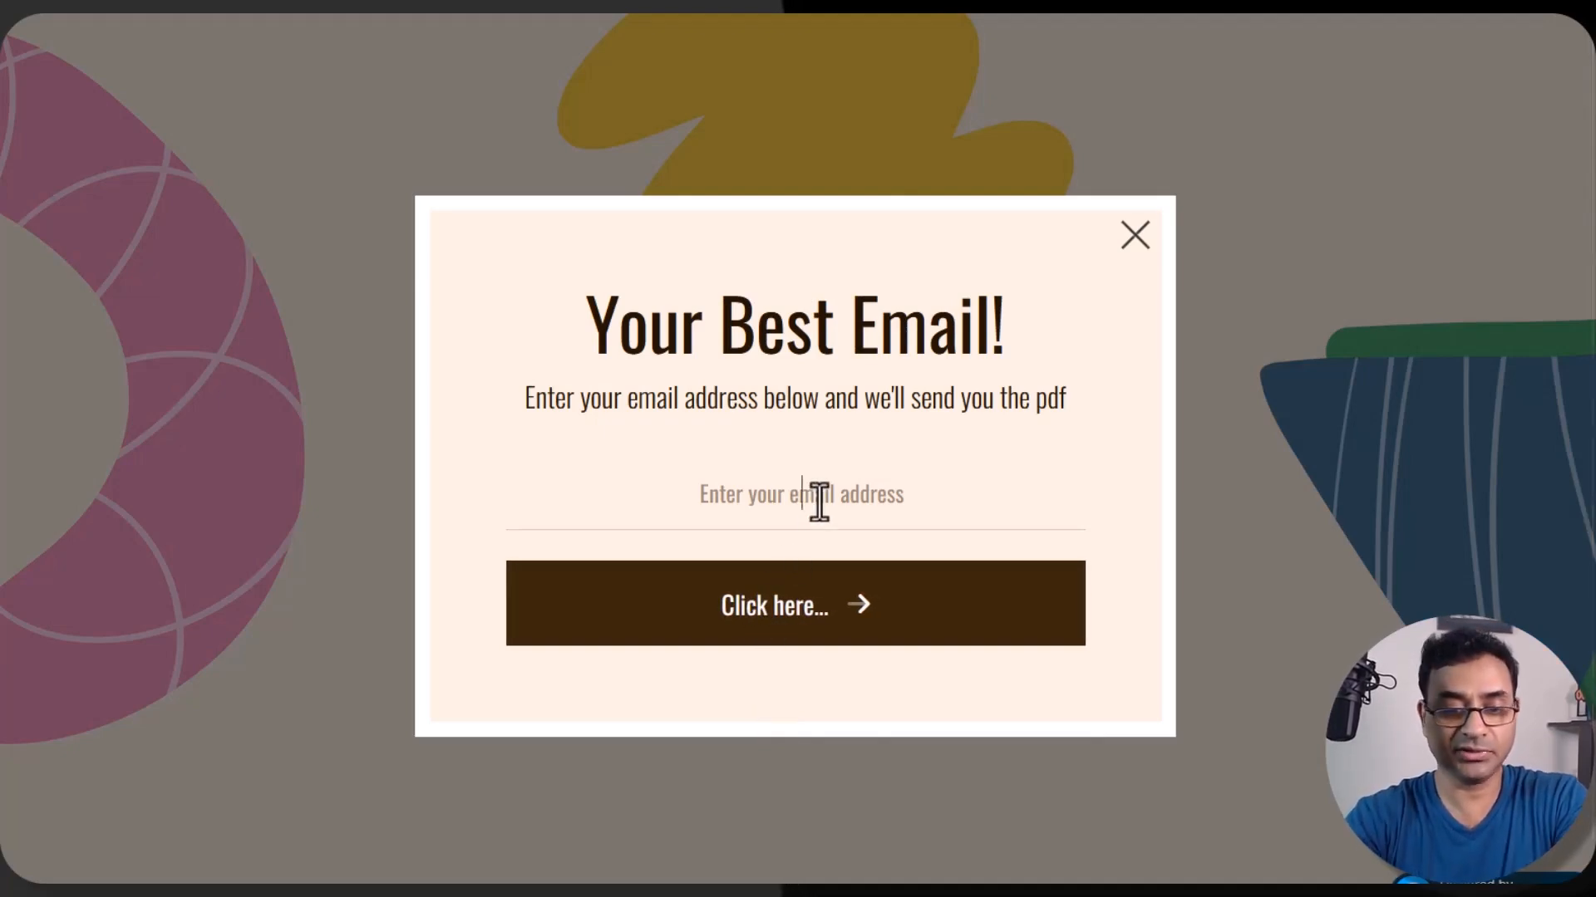
{"action": "type", "text": "abcd@"}
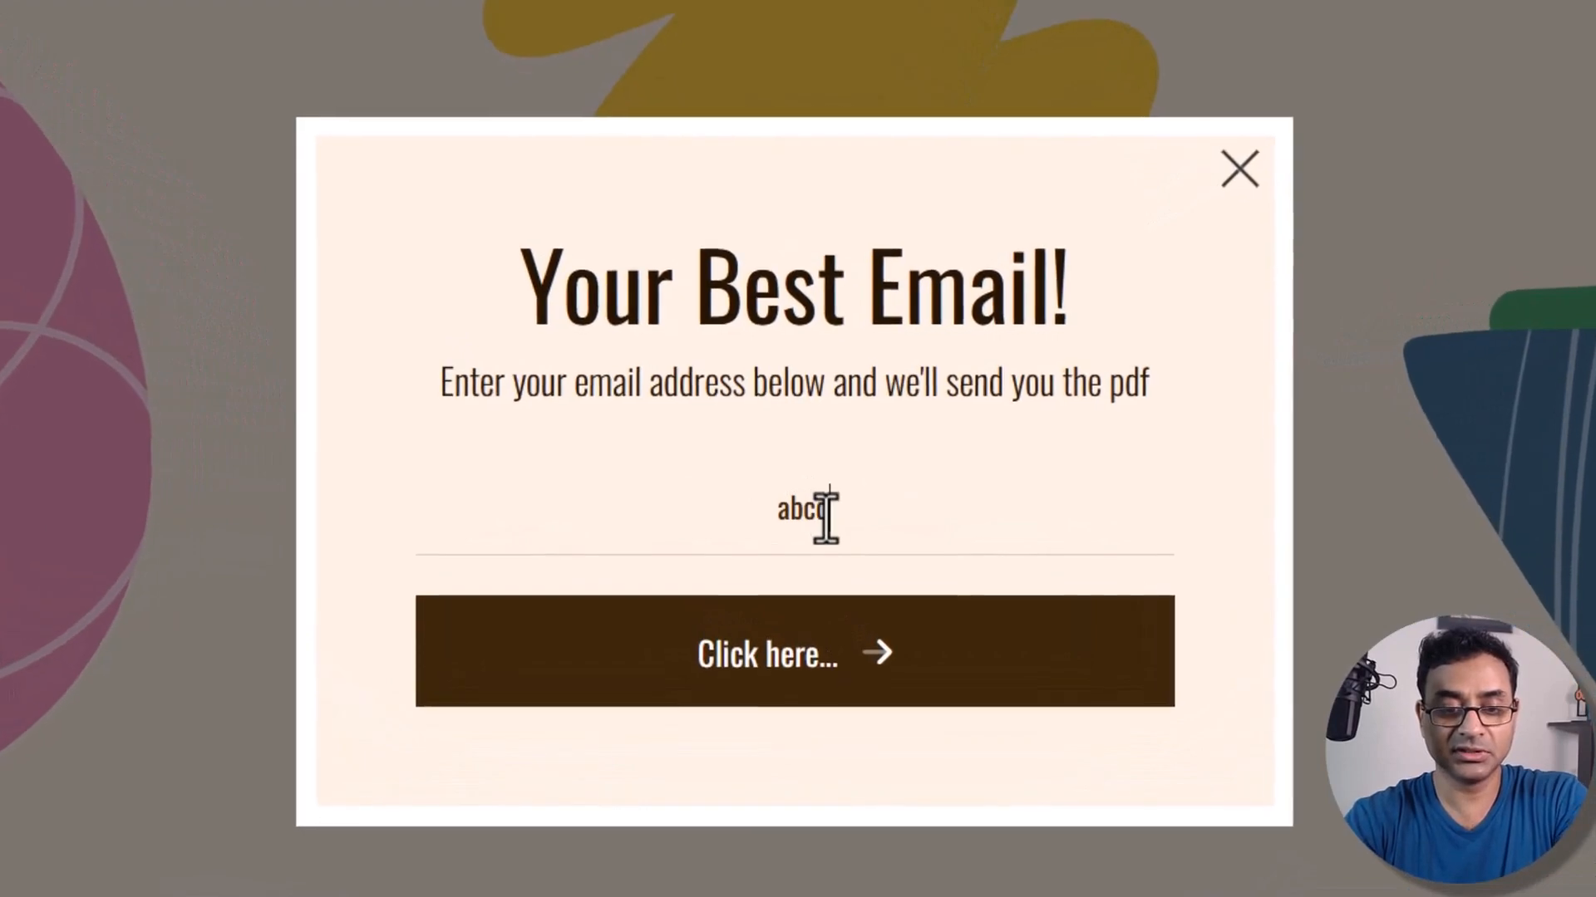
{"action": "type", "text": "xyz.com"}
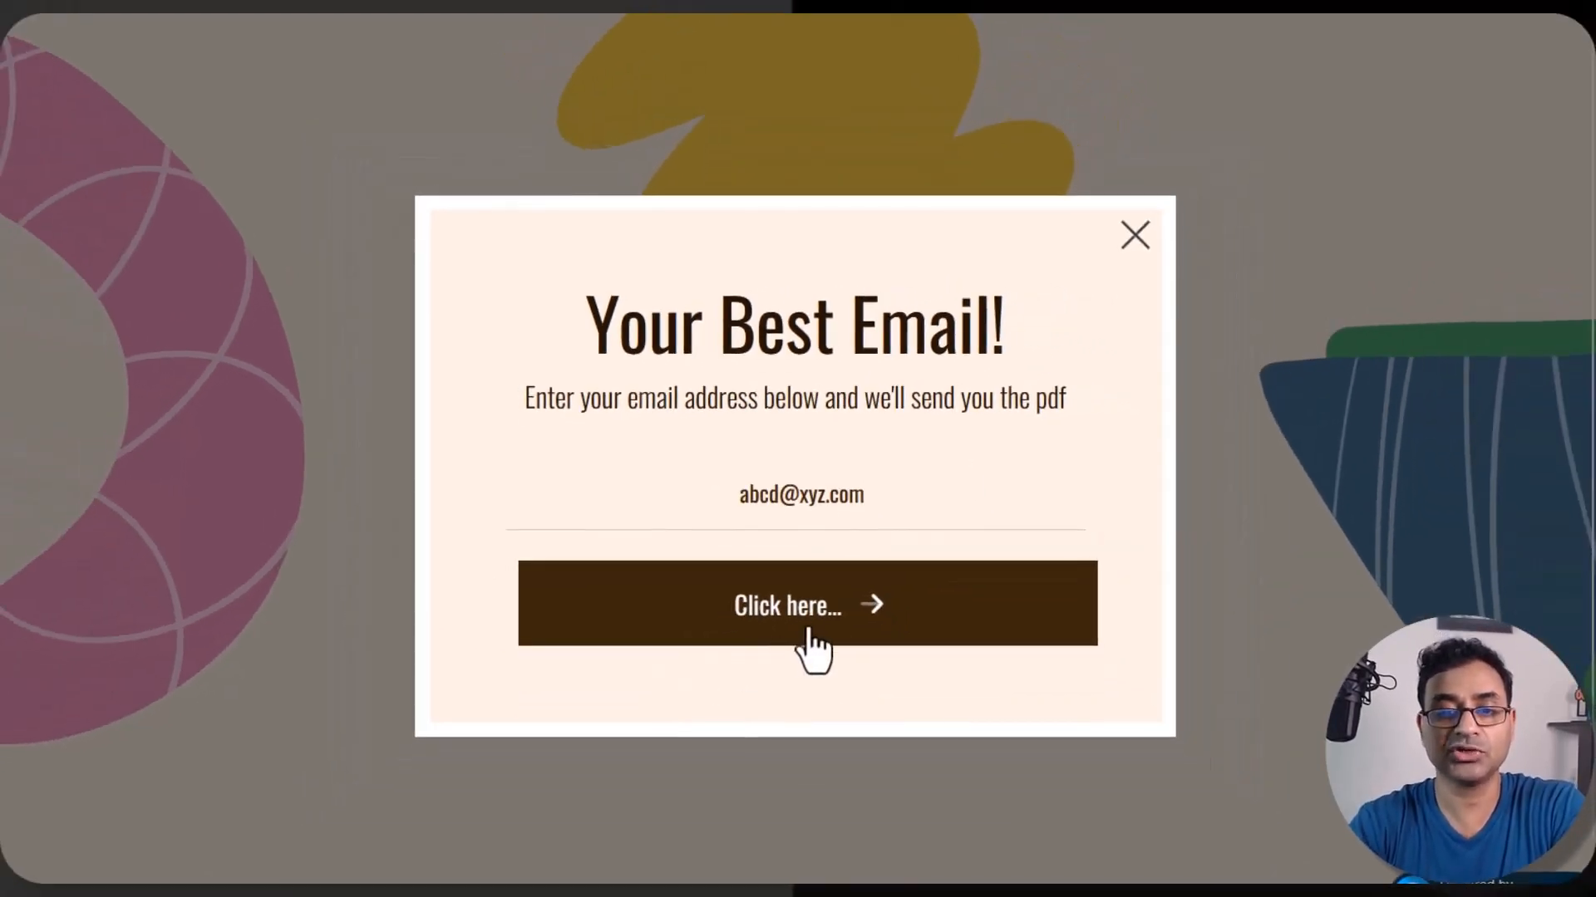
{"action": "left_click", "coordinate": [822, 615]}
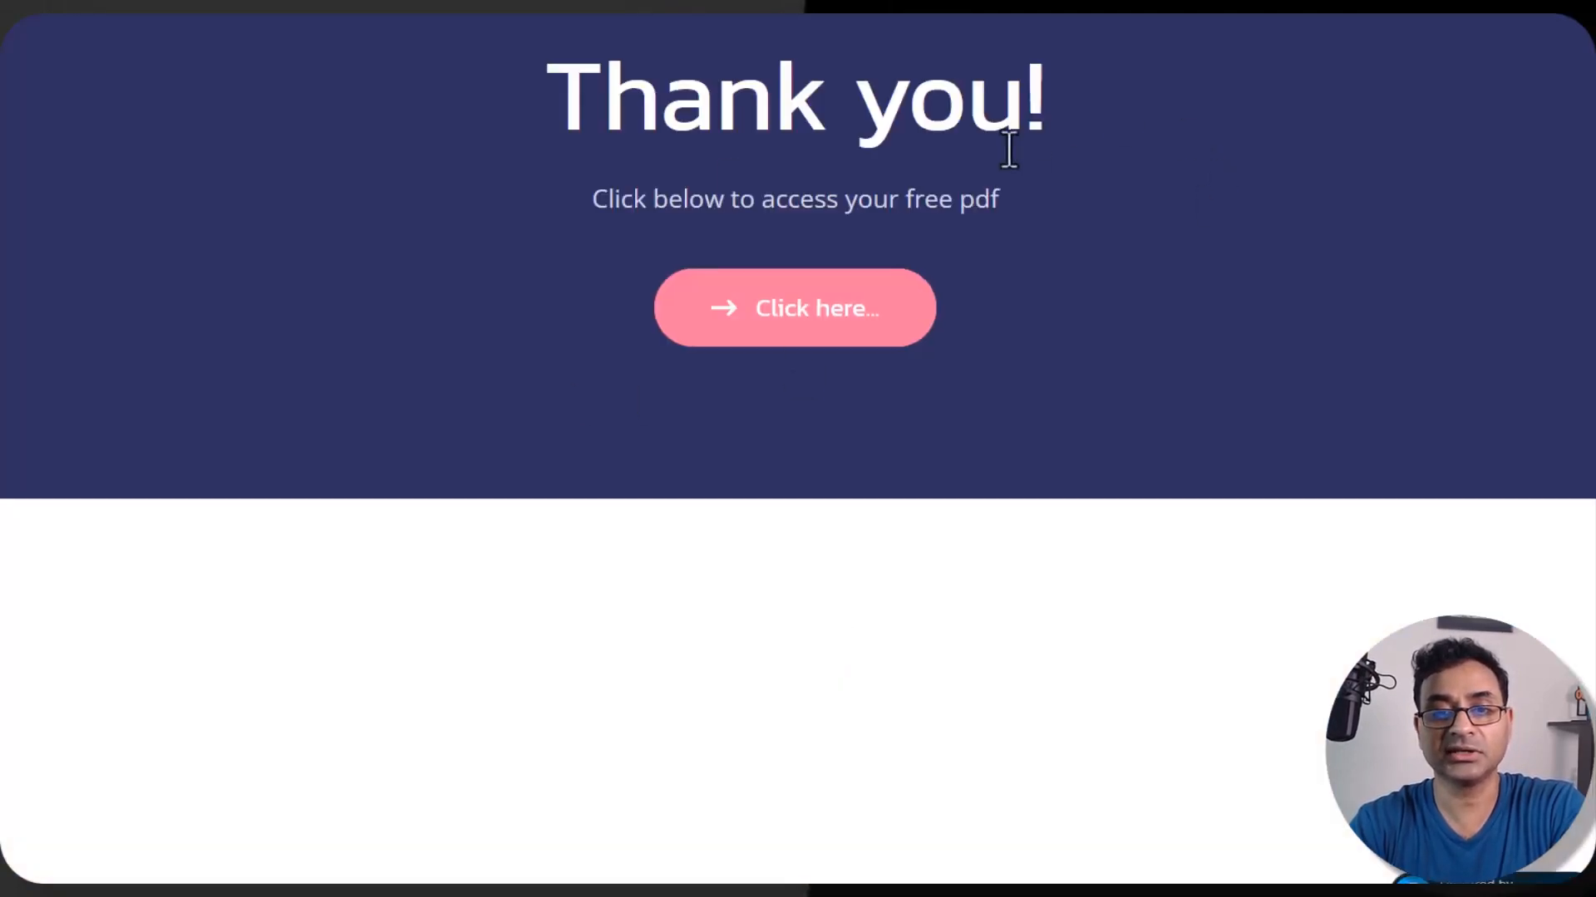
{"action": "left_click", "coordinate": [799, 333]}
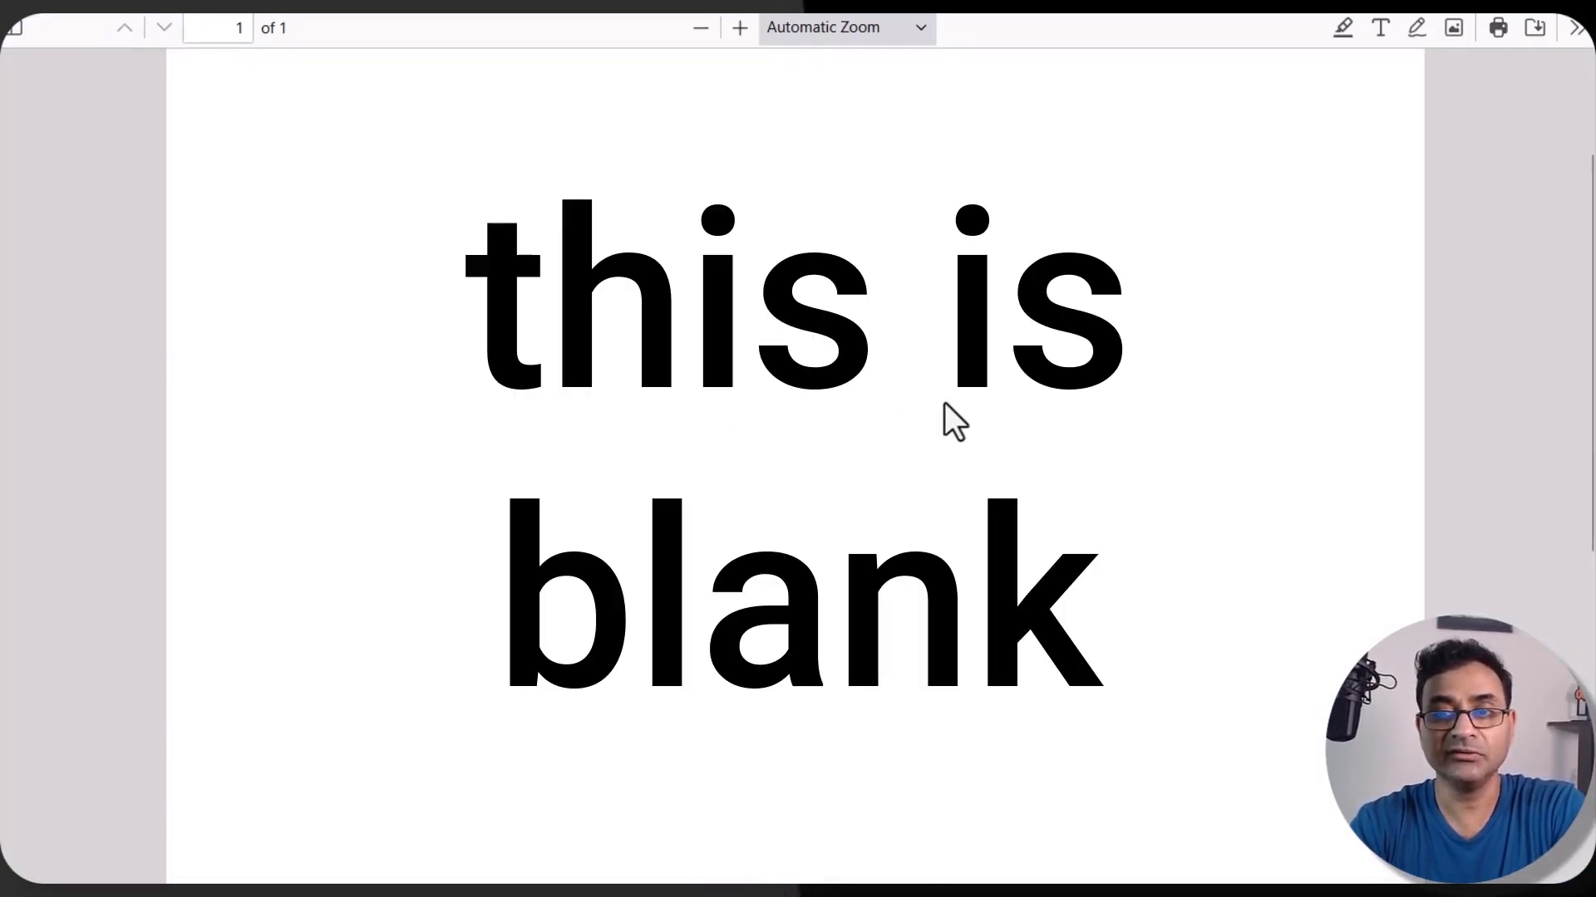
{"action": "scroll", "coordinate": [944, 403], "scroll_direction": "up", "scroll_amount": 3}
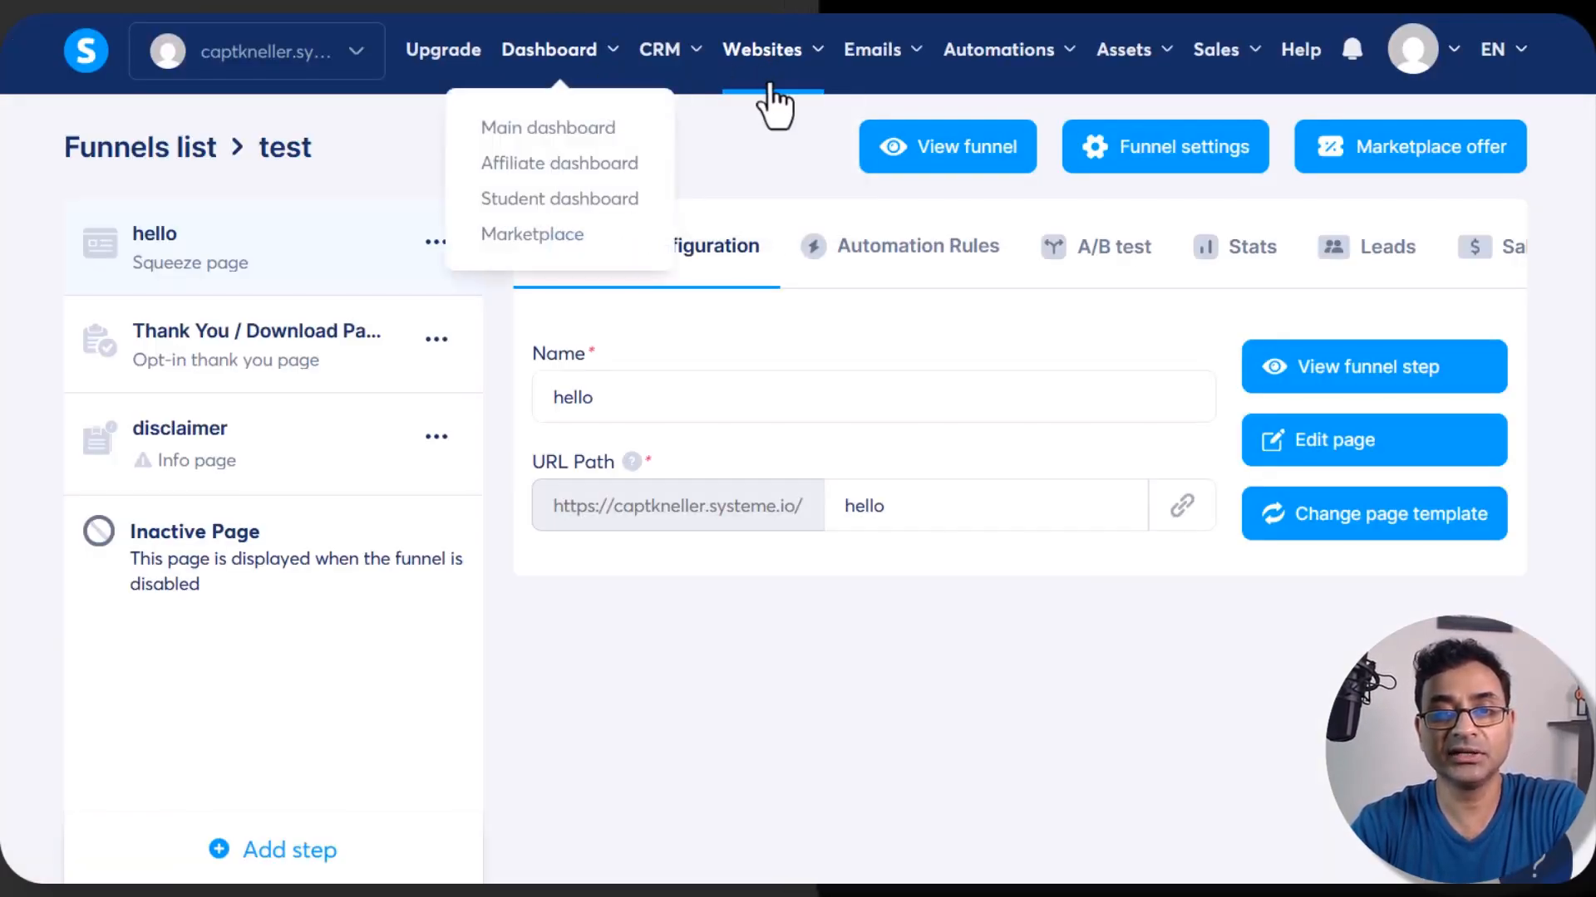
Step: Return to the systeme.io funnel and open the CRM contacts list to check for the submitted email address
{"action": "mouse_move", "coordinate": [852, 83]}
{"action": "mouse_move", "coordinate": [669, 52]}
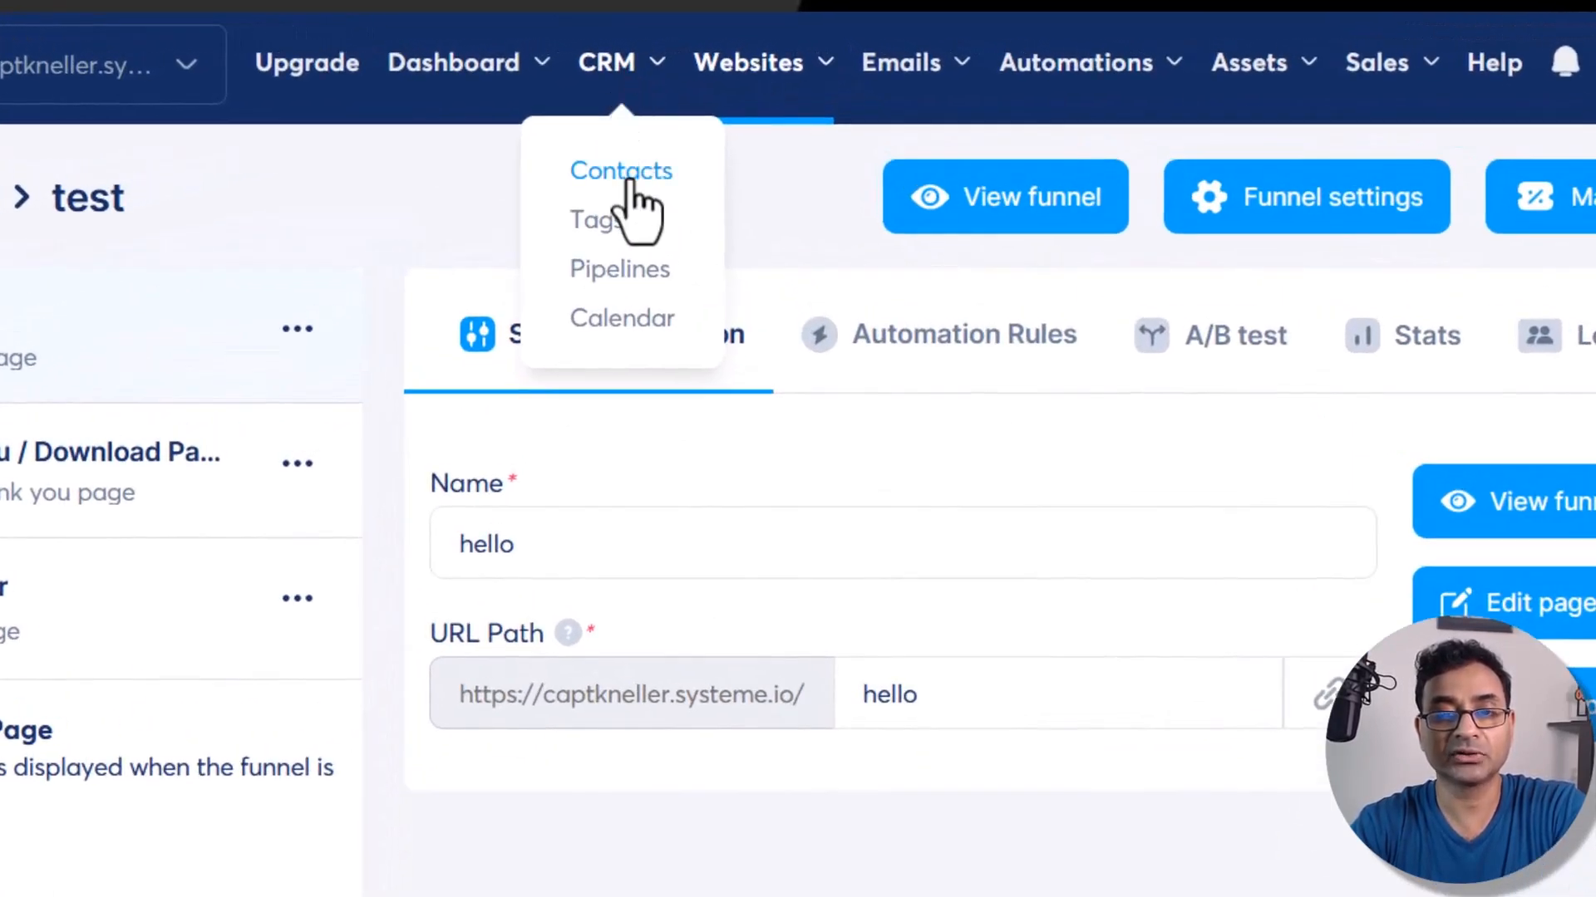
{"action": "left_click", "coordinate": [632, 181]}
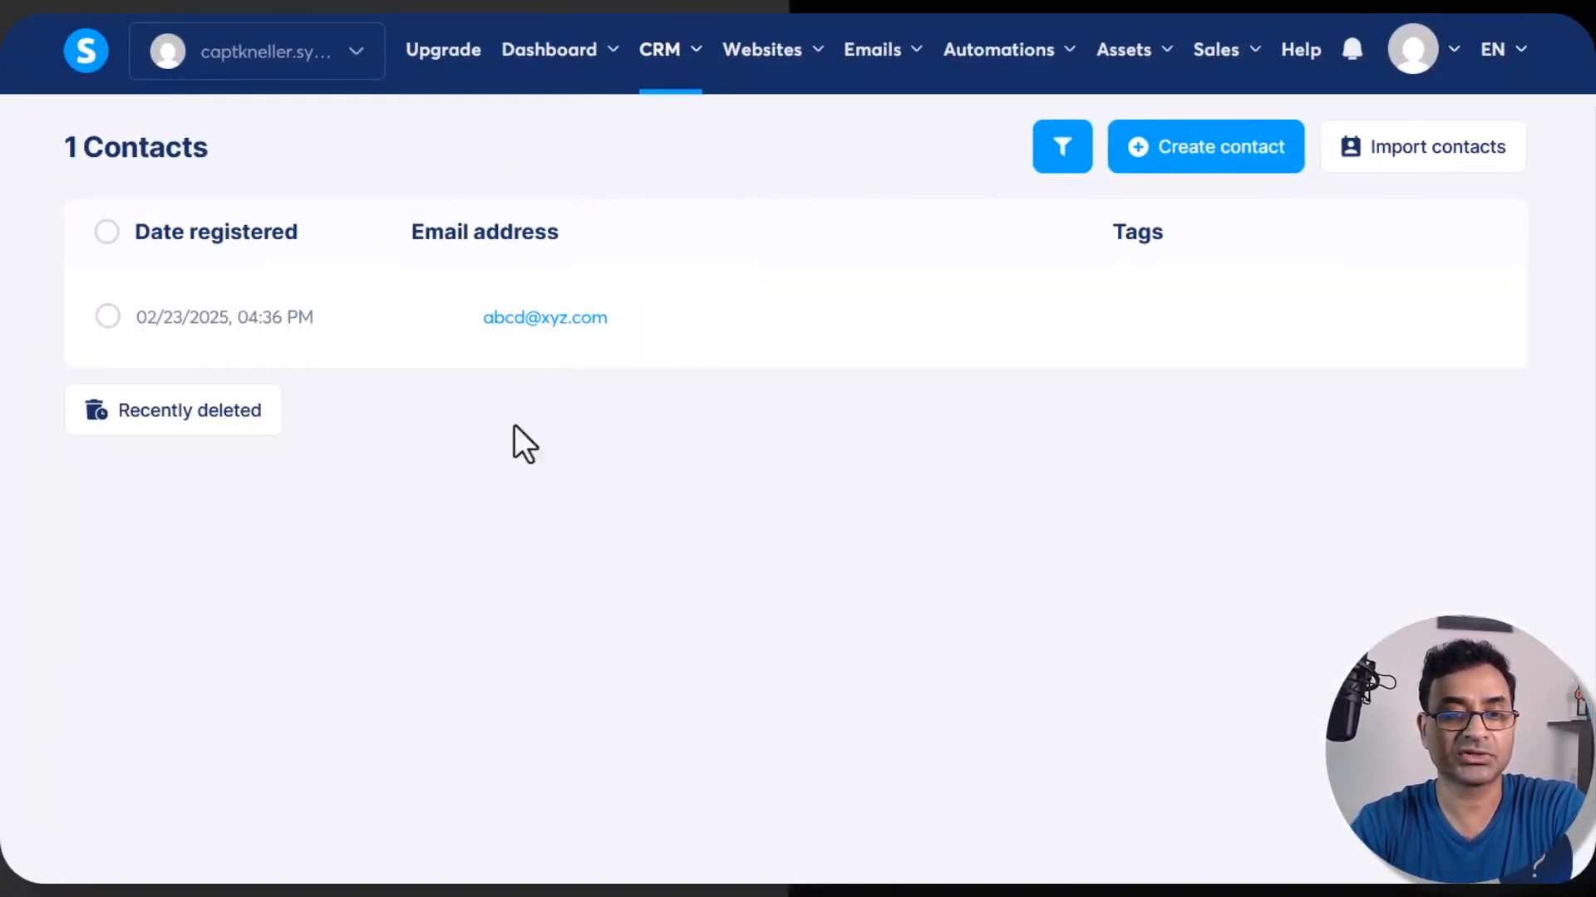
{"action": "mouse_move", "coordinate": [529, 326]}
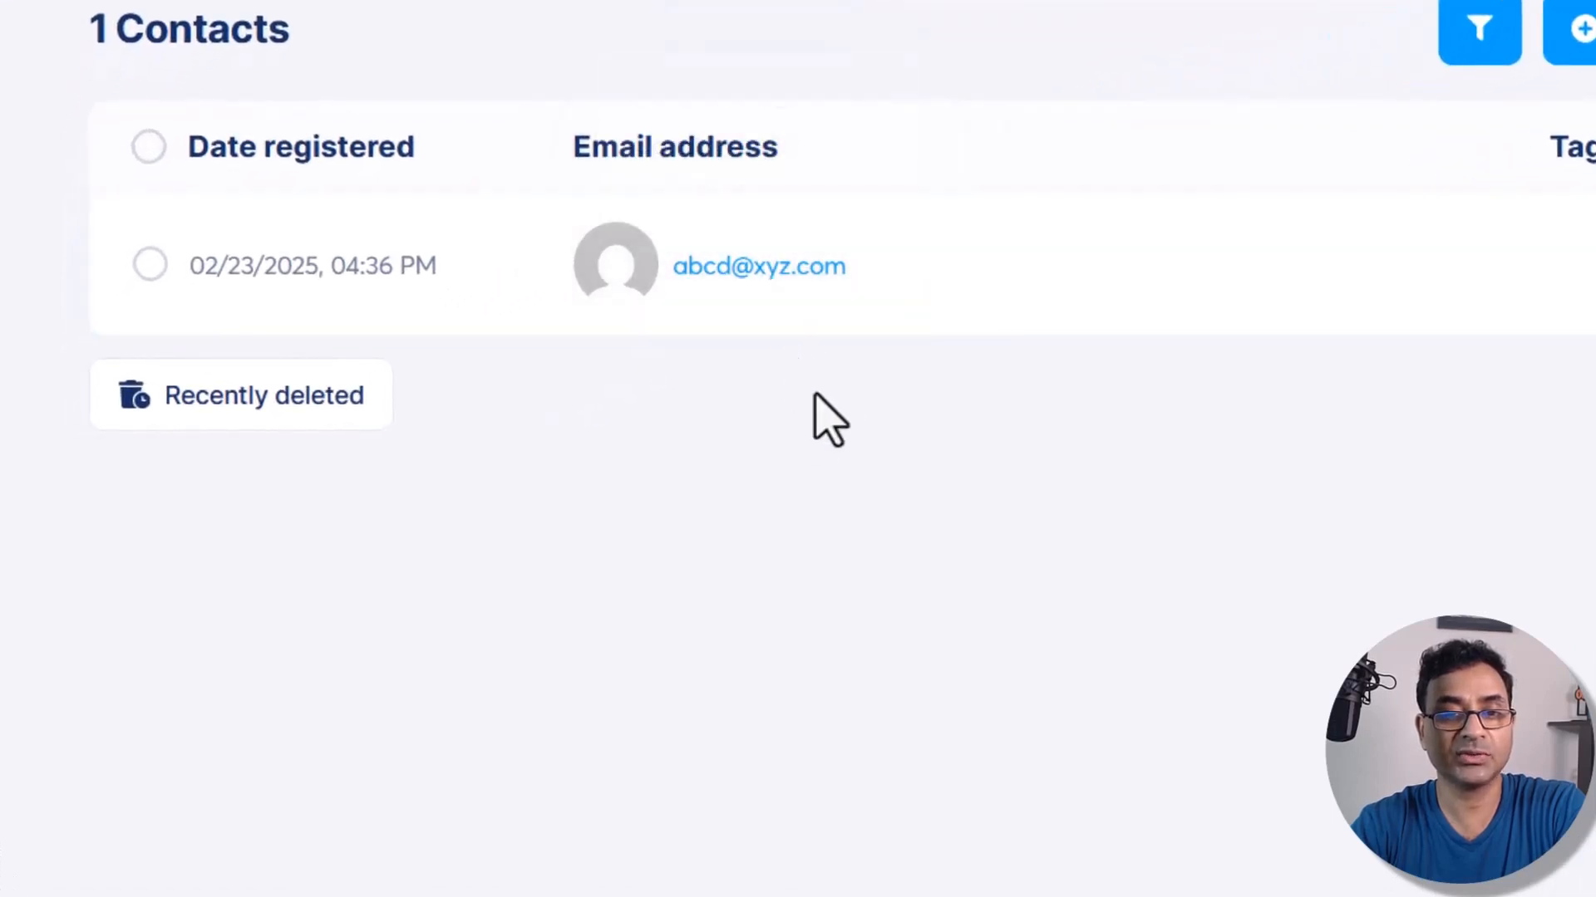